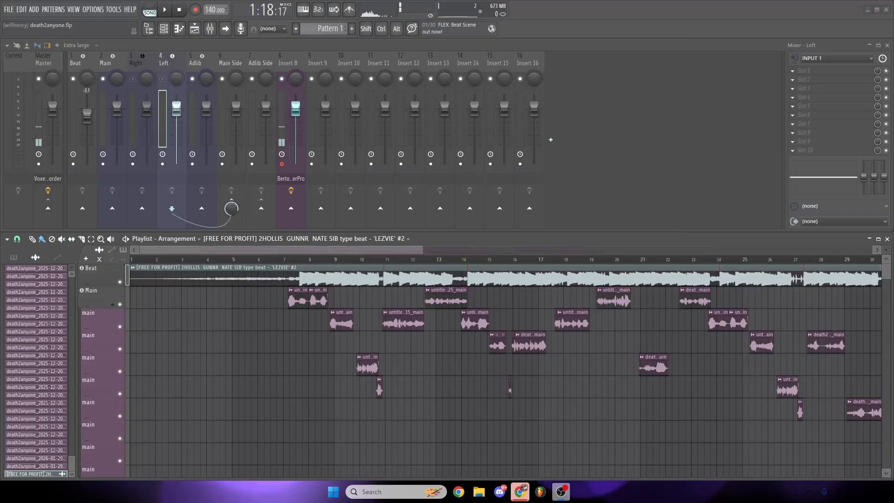
- Check the effects loaded on the Insert 8 and Master mixer tracks
left_click(293, 64)
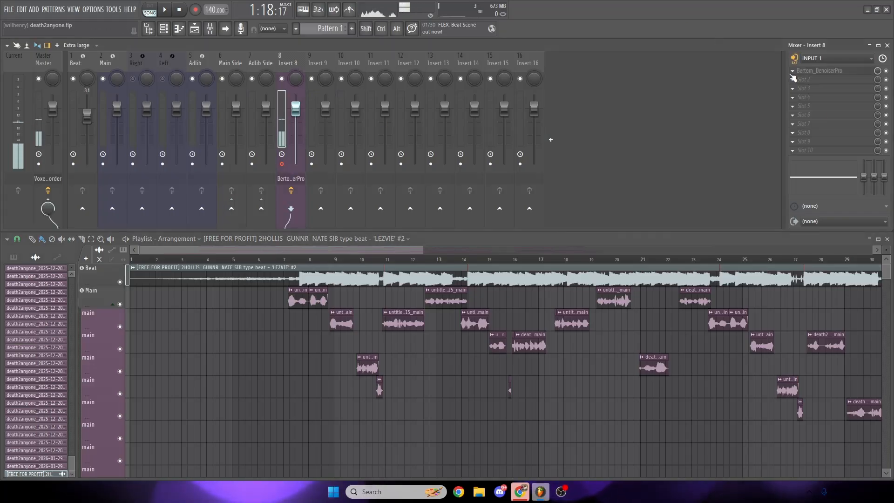
left_click(812, 72)
left_click(813, 72)
left_click(47, 66)
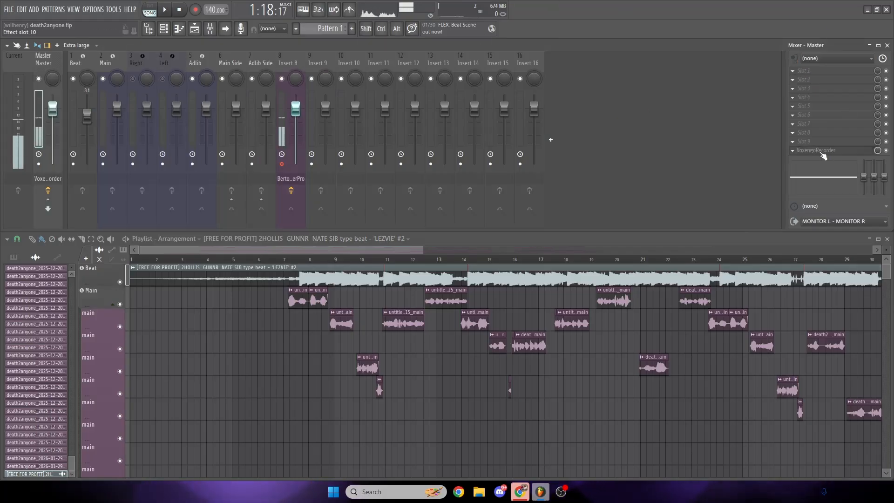
- Play the song from shortly before the first main vocal clip, around bar 6
left_click_drag(422, 249, 771, 249)
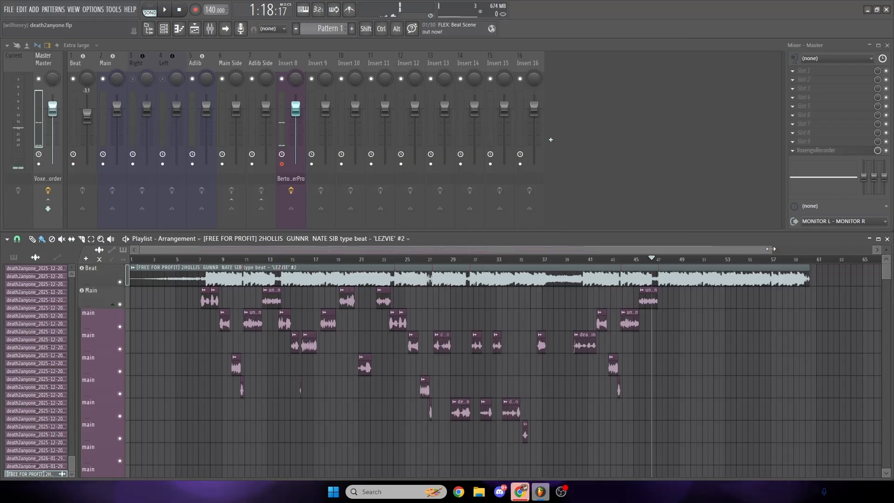
left_click_drag(773, 249, 452, 252)
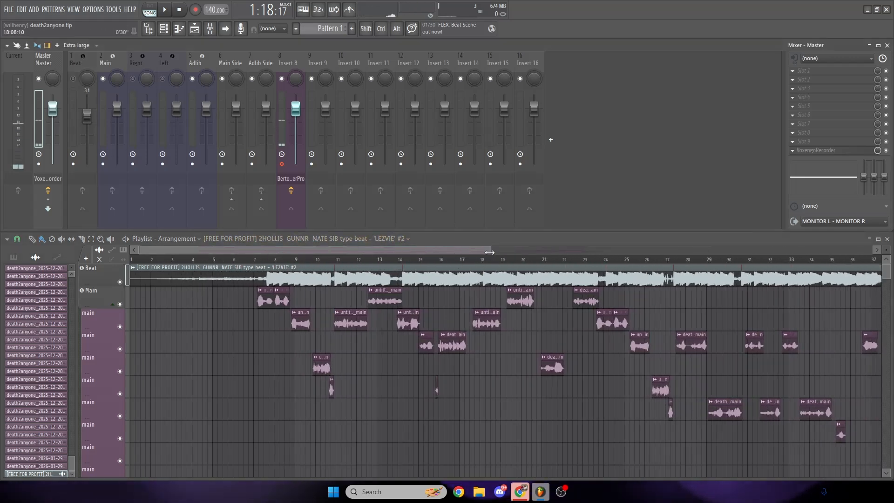
left_click_drag(489, 252, 401, 252)
left_click_drag(214, 260, 230, 271)
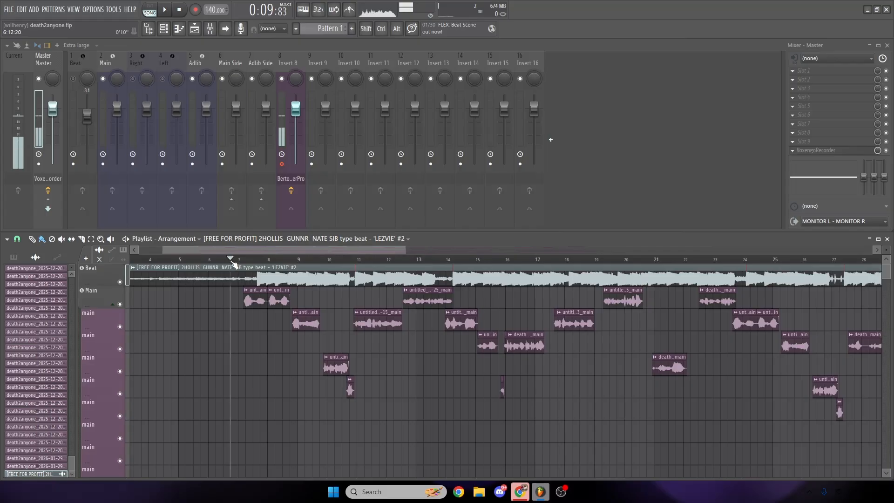
key("space")
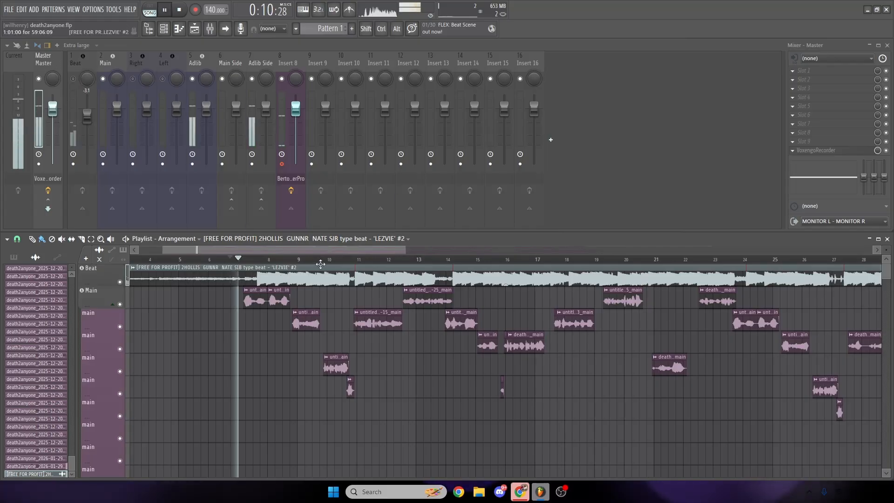
left_click_drag(405, 250, 350, 252)
left_click_drag(327, 252, 492, 253)
key("space")
- Unmute the Right and Left vocal tracks and play the vocals with both tracks still centered
left_click(142, 67)
left_click(165, 62)
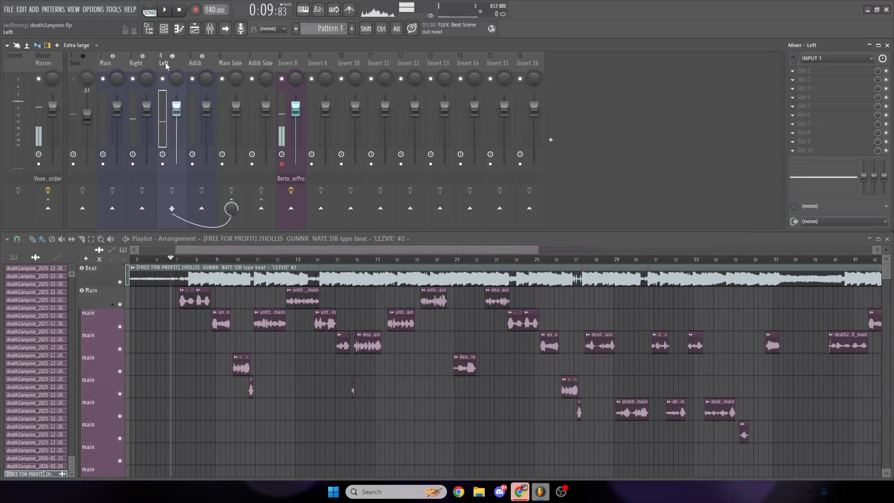
left_click(153, 62)
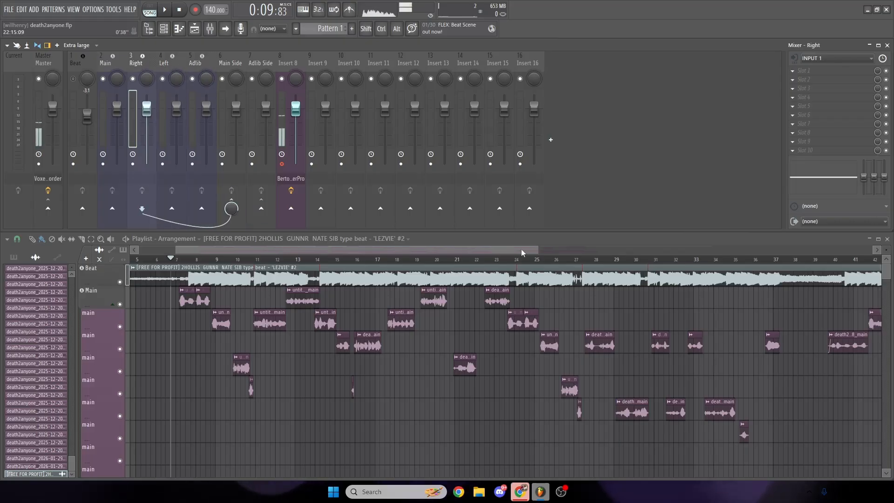
left_click_drag(538, 251, 430, 249)
left_click_drag(429, 249, 379, 251)
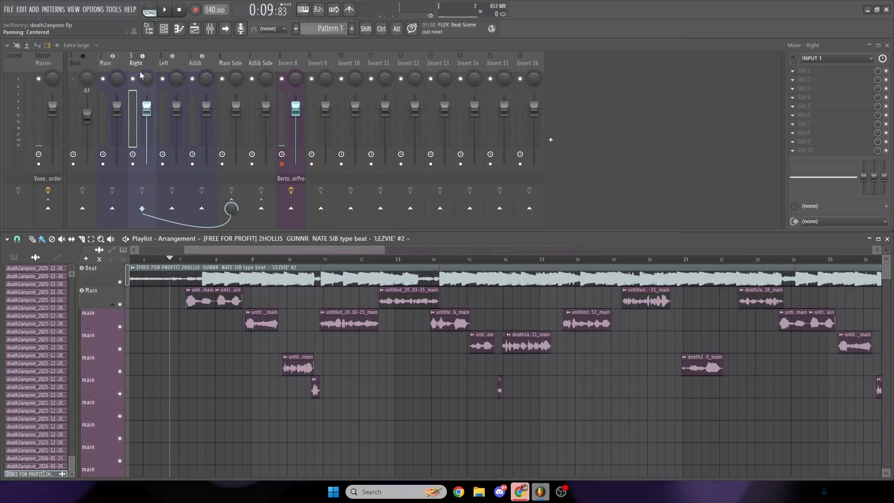
left_click(165, 11)
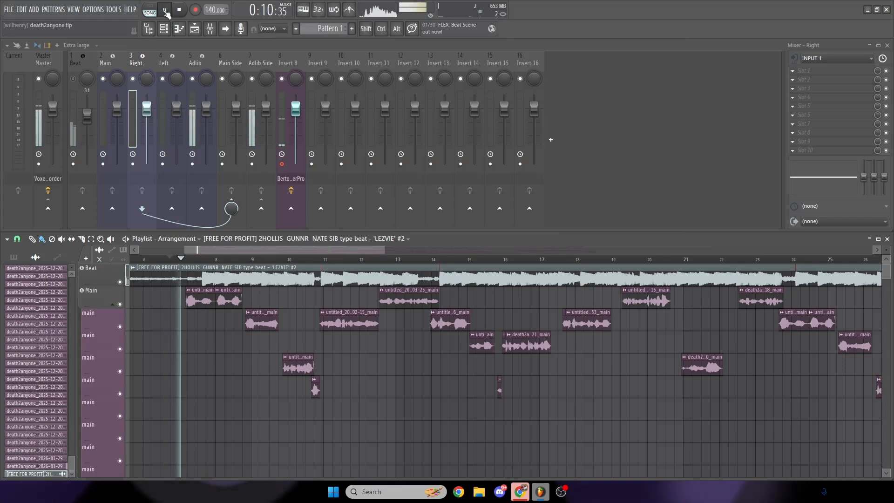
left_click_drag(385, 250, 504, 252)
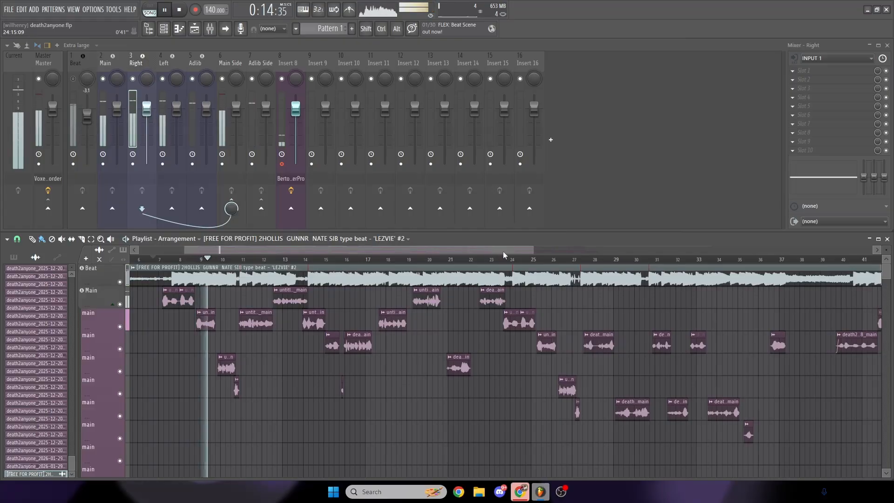
key("space")
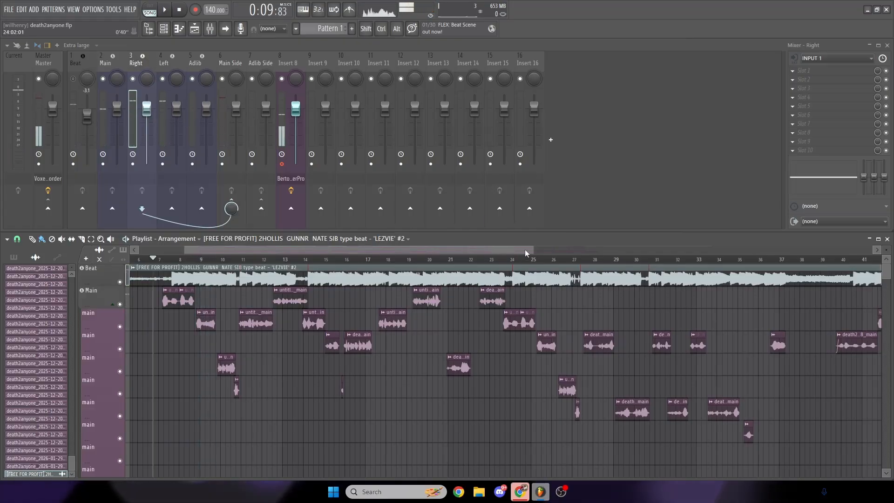
- Pan the Right track to the right and the Left track 51% left, and listen to the vocals
left_click_drag(526, 251, 410, 248)
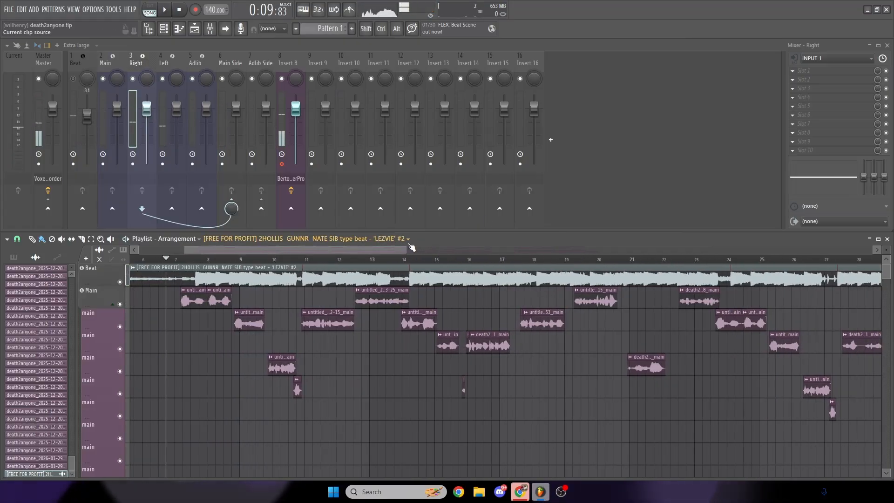
left_click(163, 63)
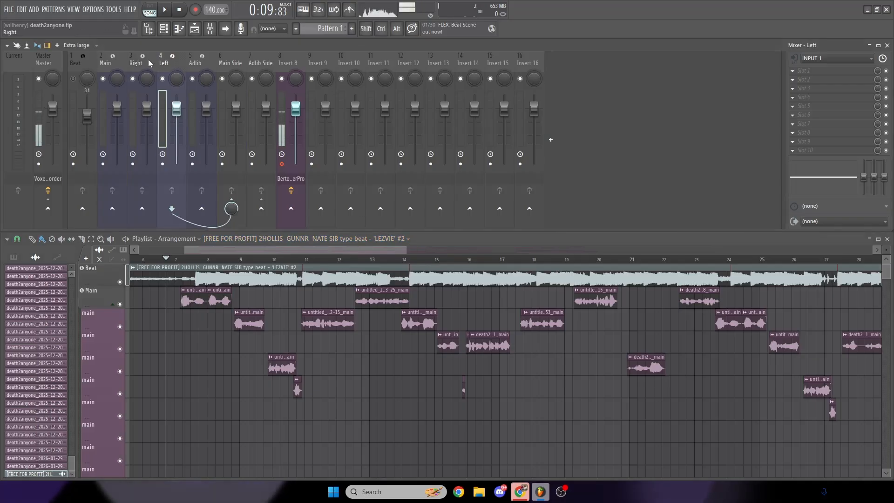
left_click(138, 63)
left_click_drag(150, 77, 176, 105)
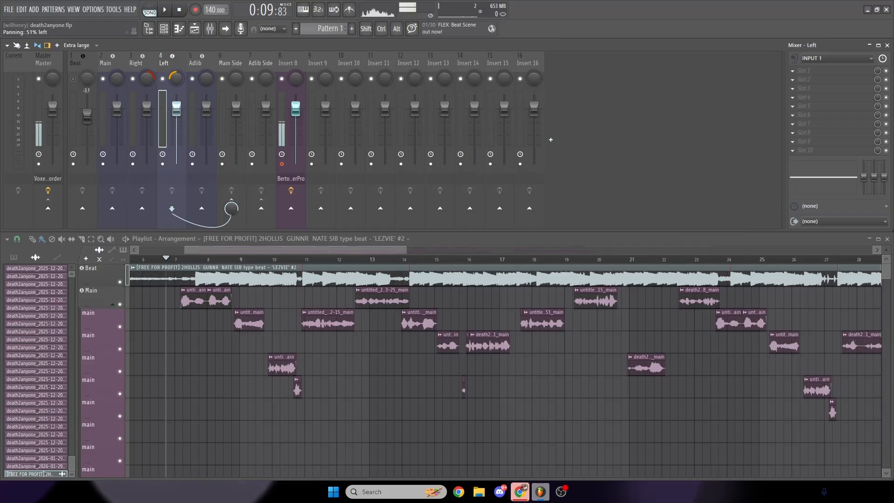
key("space")
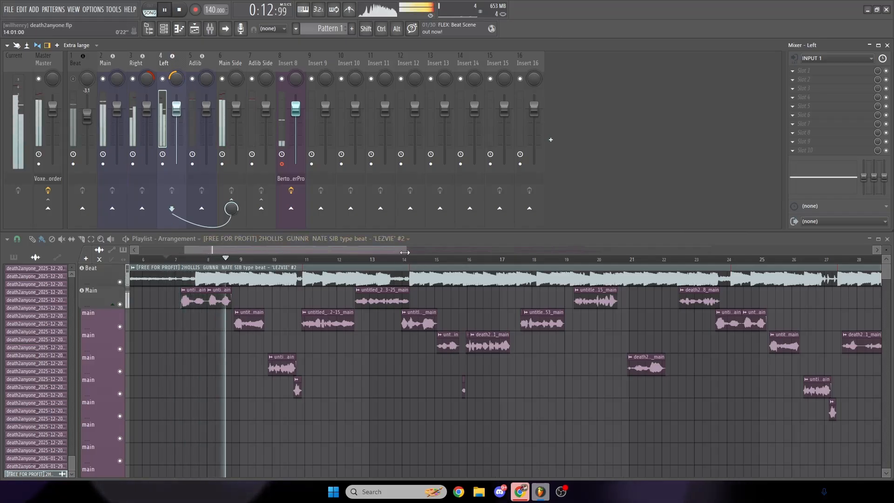
key("space")
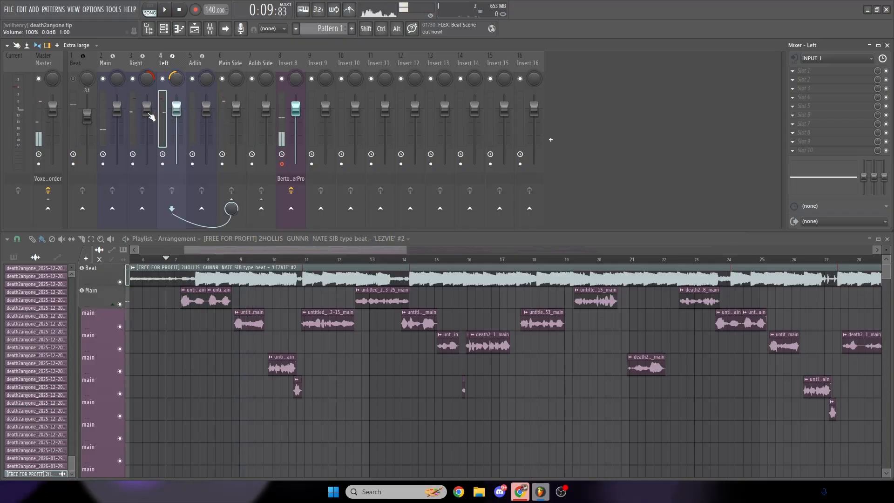
- Lower the Right track to -13.3 dB and the Left track to -13.4 dB, and play back the vocals
left_click_drag(148, 113, 148, 142)
left_click_drag(177, 113, 176, 137)
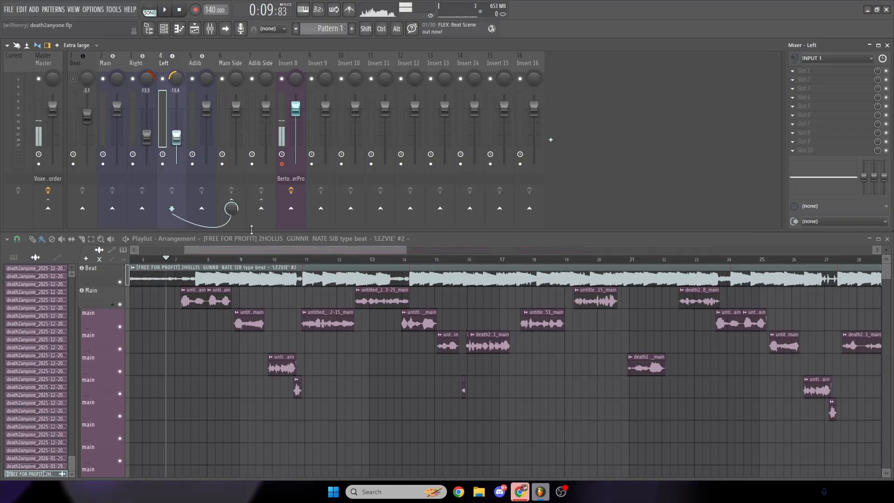
key("space")
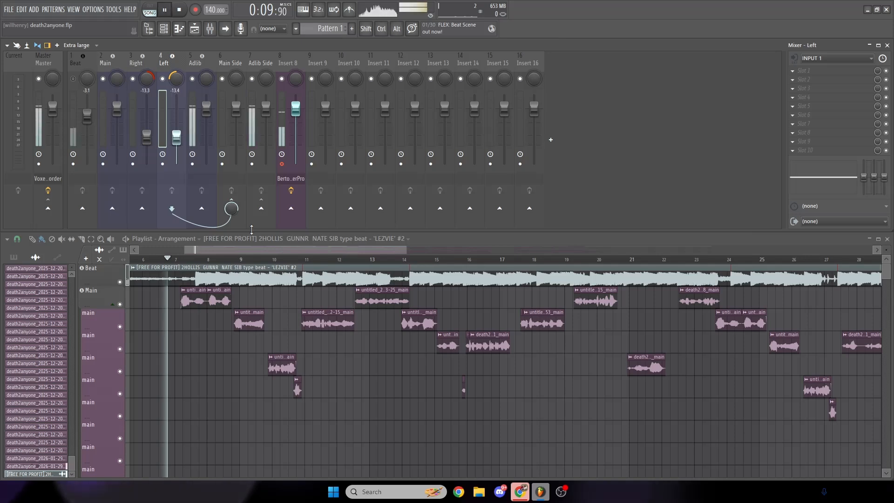
left_click_drag(406, 250, 284, 253)
key("space")
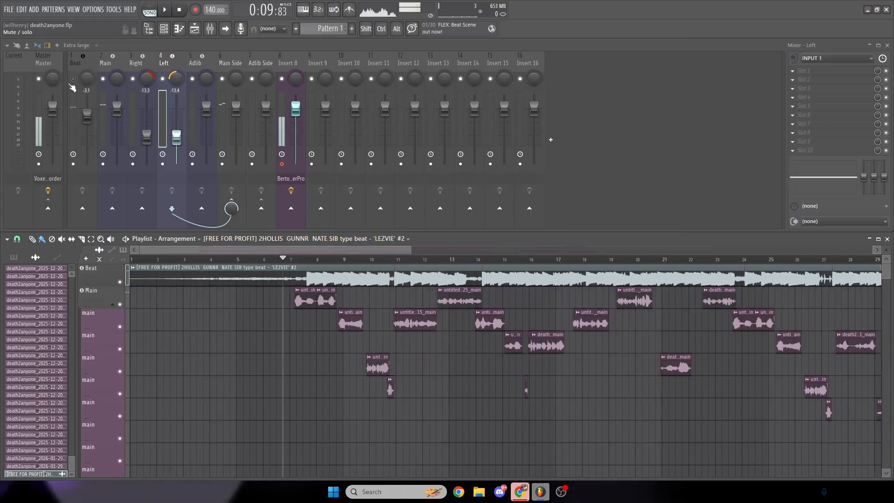
- Unmute the Beat track and play the song from just before the vocals start to hear them together
left_click(73, 79)
left_click_drag(389, 252, 367, 253)
left_click(262, 259)
key("space")
scroll(362, 253, "up", 1)
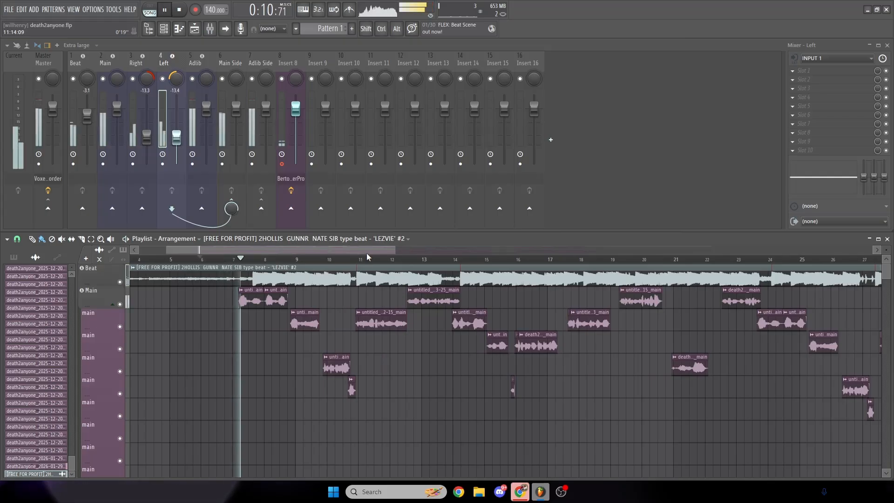
scroll(364, 252, "up", 2)
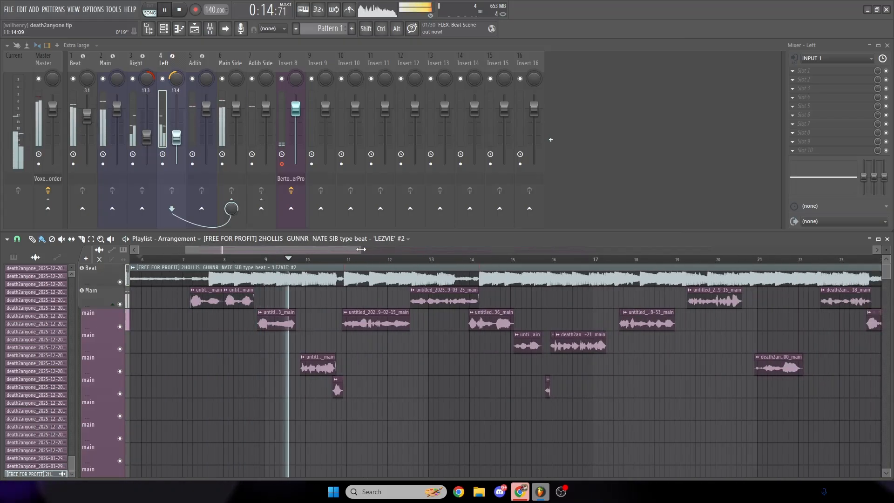
left_click_drag(361, 250, 391, 256)
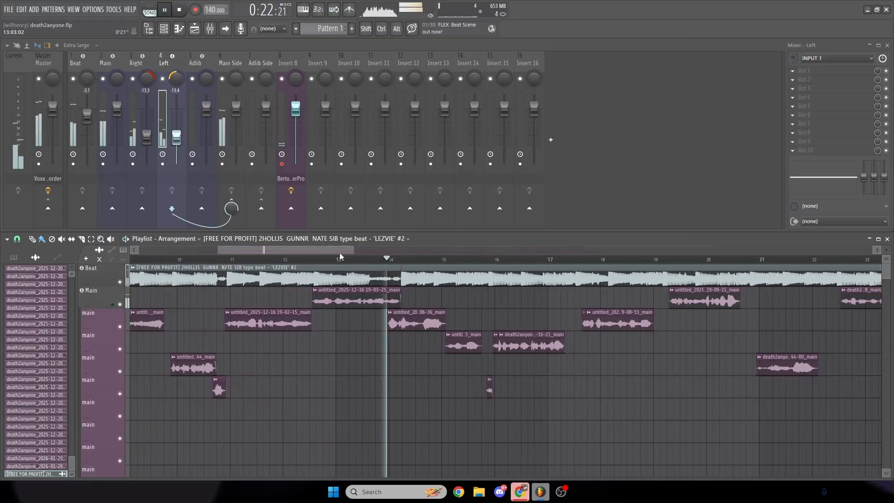
key("space")
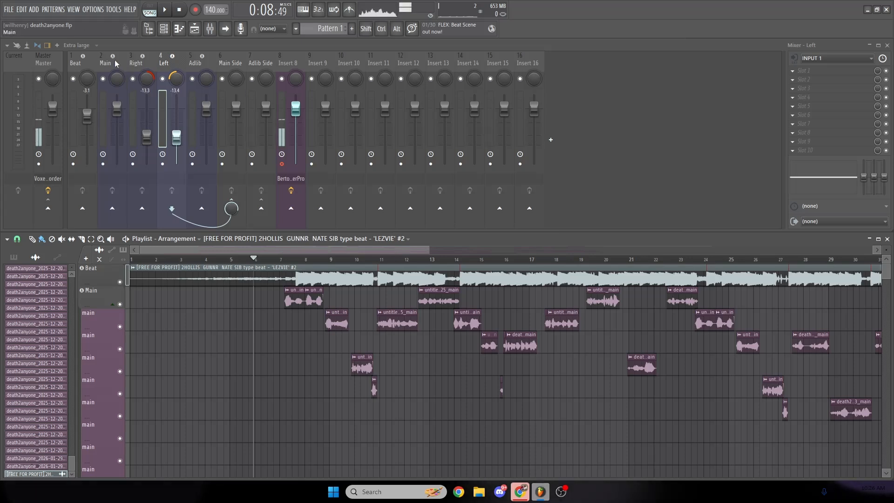
- Mute the Right, Left and Adlib tracks and select the Main track in the mixer
left_click(134, 79)
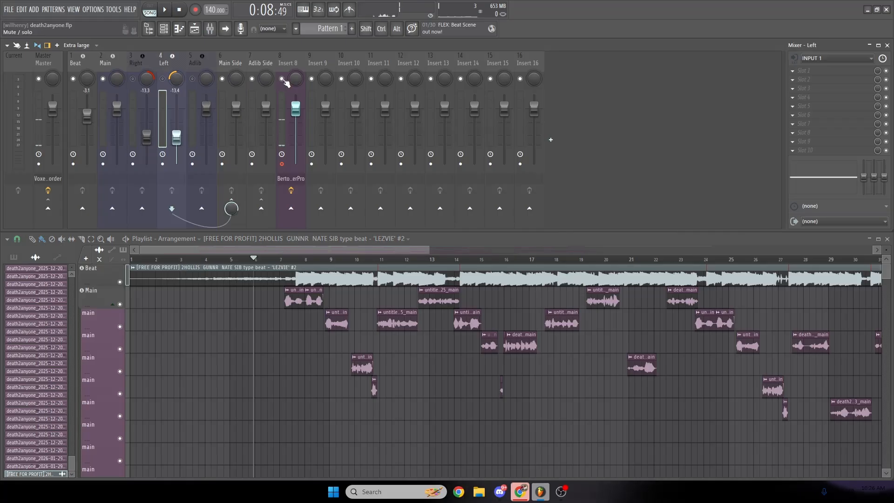
left_click(117, 62)
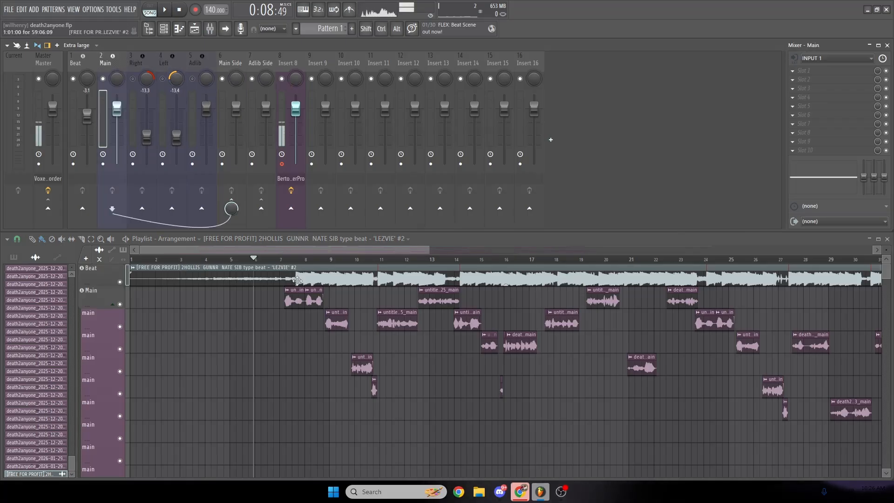
scroll(426, 256, "down", 2)
scroll(458, 359, "down", 5)
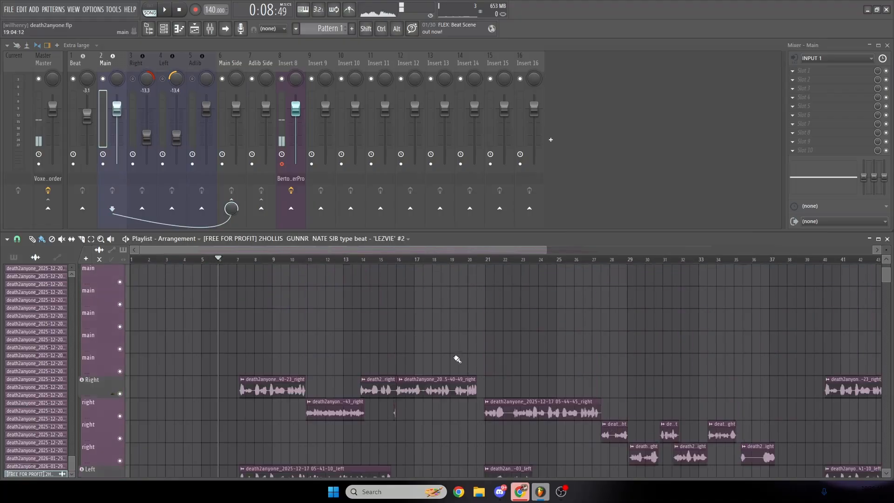
scroll(457, 359, "up", 5)
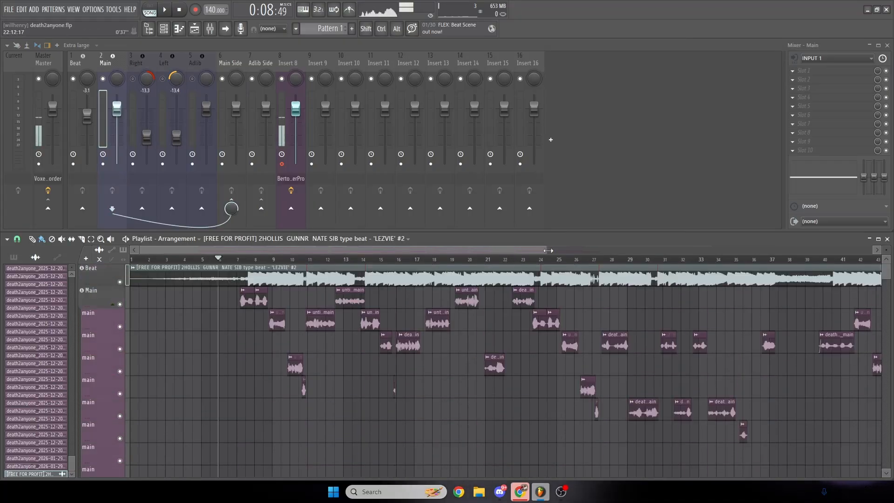
mouse_move(548, 250)
left_mouse_down()
mouse_move(476, 249)
mouse_move(534, 253)
left_mouse_up()
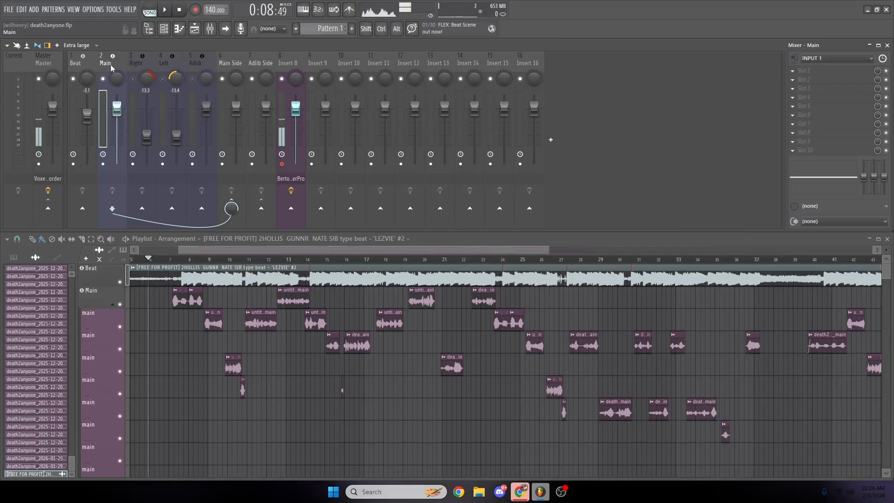
- Find Auto-Tune EFX+ by searching the effect plugins for "auto" and load it in the Main track's first effect slot
left_click(805, 79)
left_click(750, 82)
type("auto")
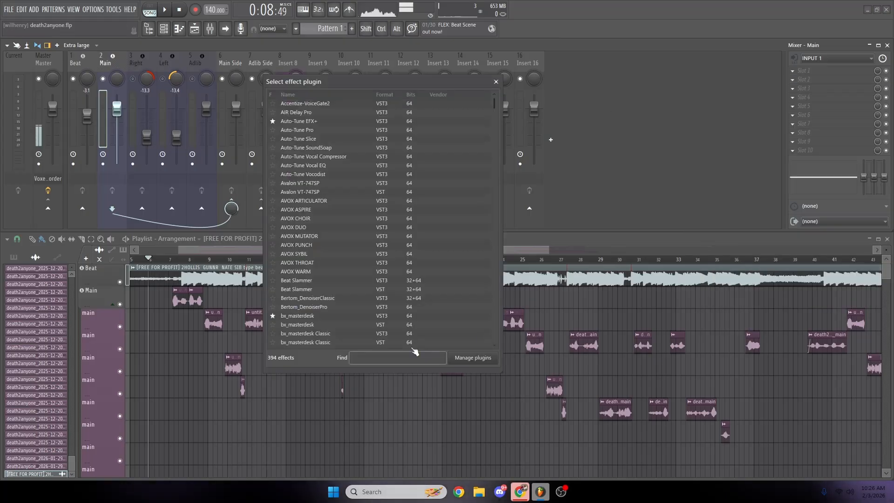
type("tun")
key("BackSpace")
key("BackSpace")
key("BackSpace")
key("BackSpace")
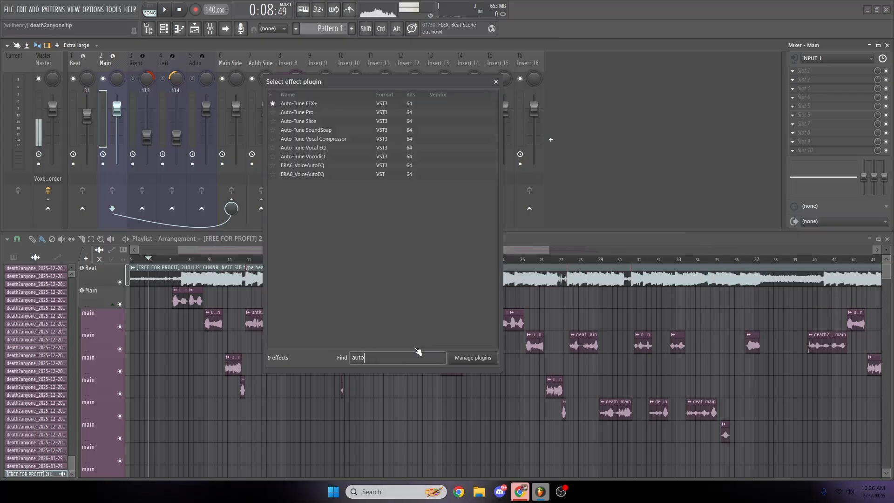
double_click(320, 105)
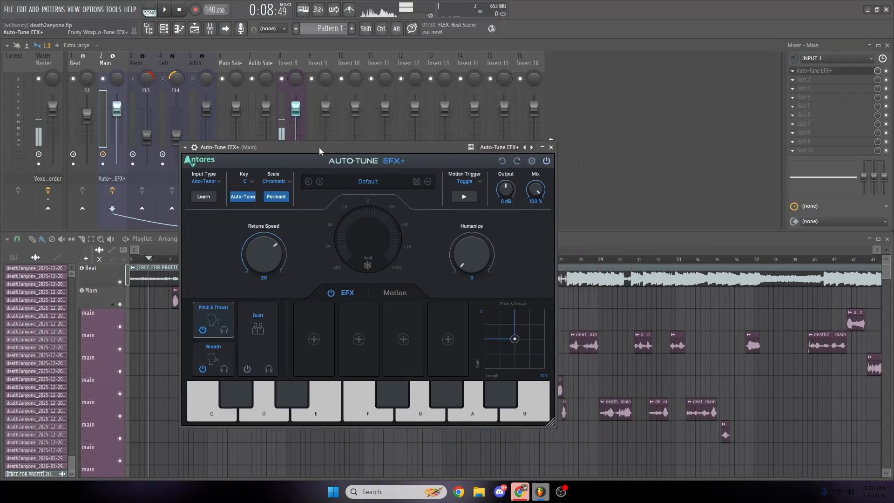
- Enable Low Latency in the Auto-Tune EFX+ settings, move the plugin window higher, and reselect the Main track
left_click(536, 161)
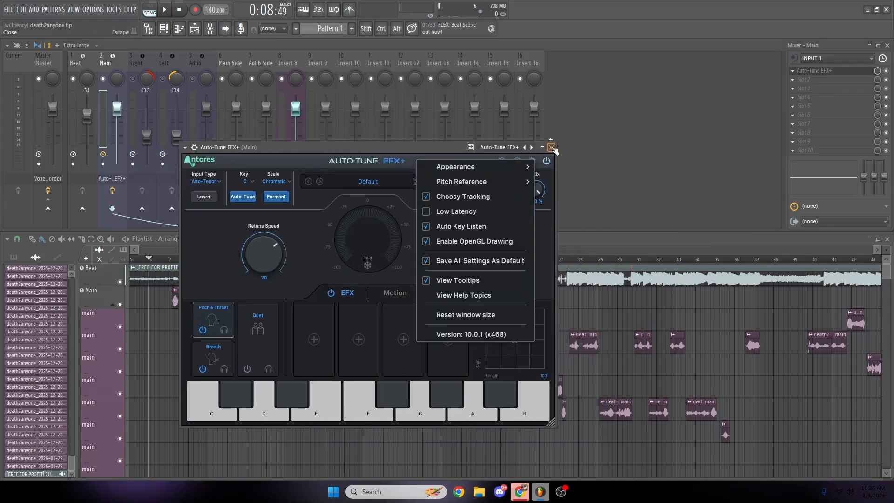
left_click(460, 211)
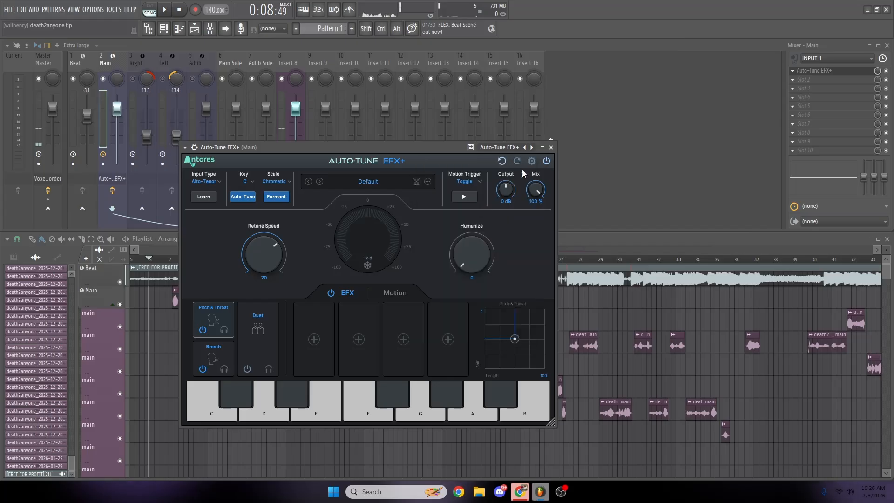
left_click_drag(446, 149, 443, 116)
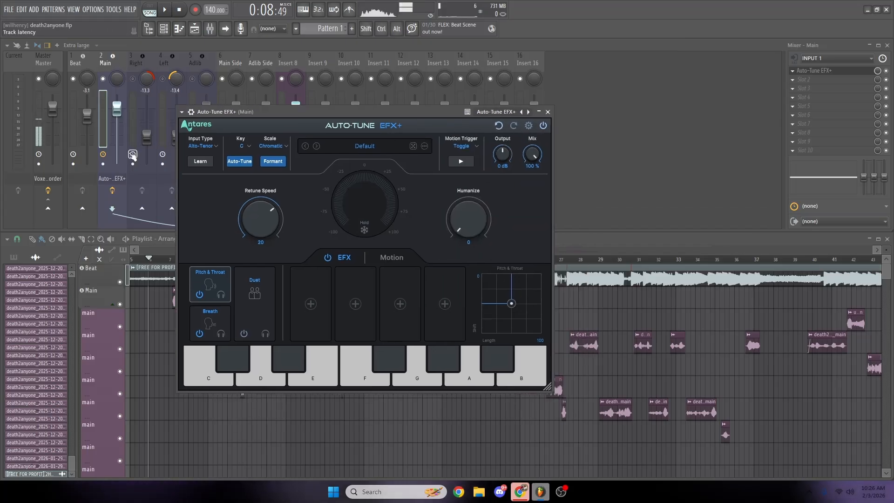
left_click(116, 63)
left_click(284, 164)
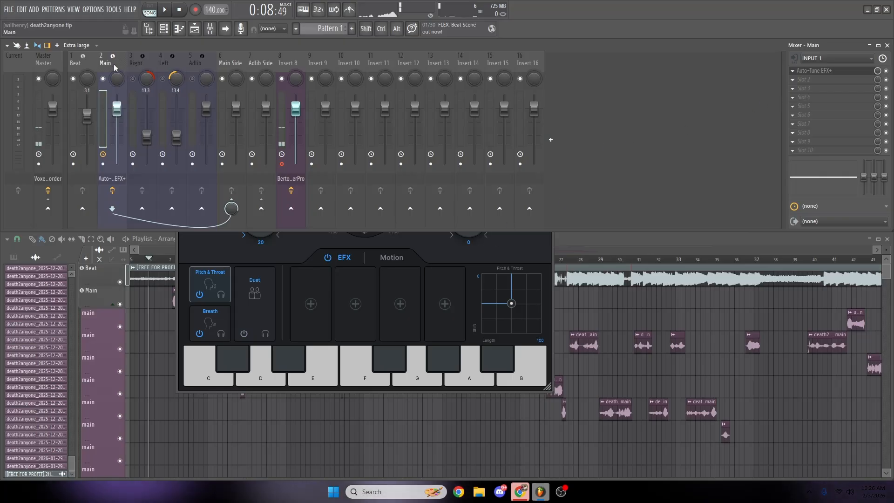
- Move the Auto-Tune EFX+ window aside, switch to the browser and open Tunebat's Song Key & BPM Finder from the "bpm" search results
left_click(528, 259)
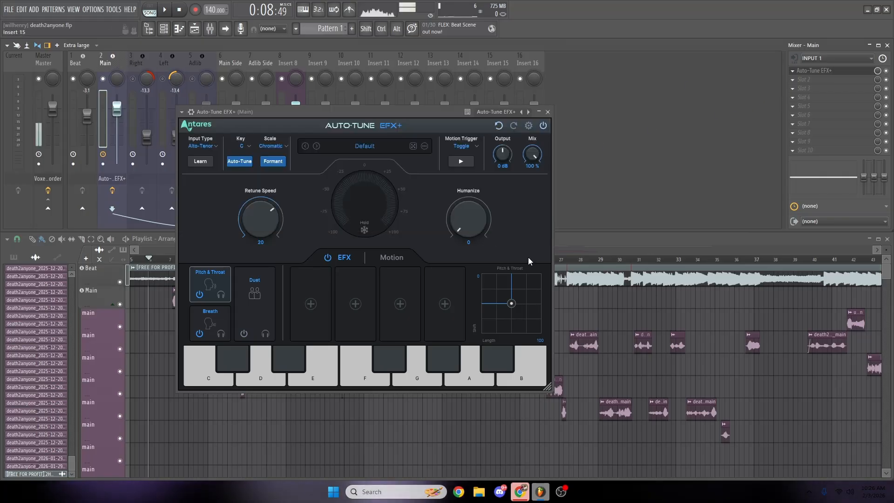
left_click_drag(388, 112, 431, 116)
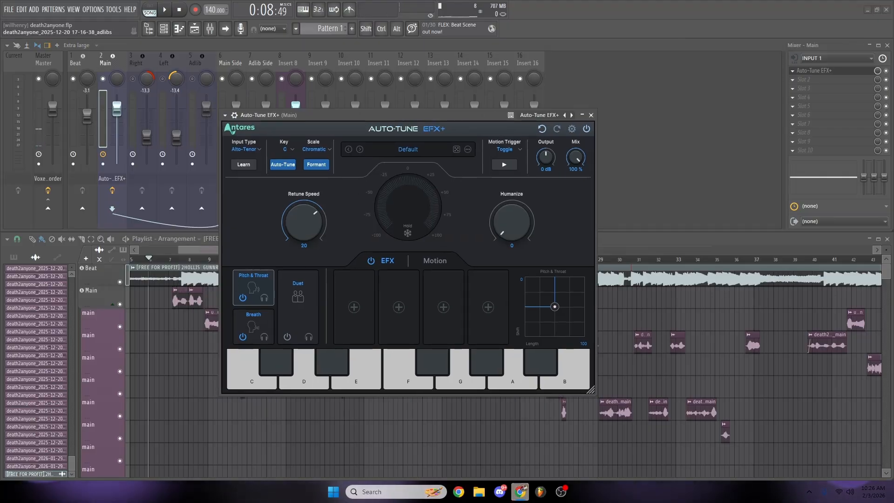
left_click_drag(0, 101, 605, 31)
left_click(254, 193)
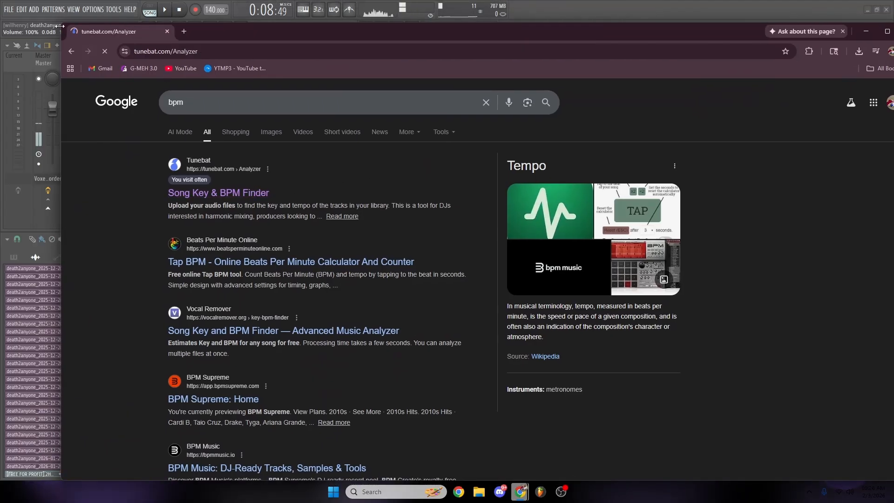
left_click_drag(61, 23, 255, 135)
left_click_drag(421, 147, 306, 92)
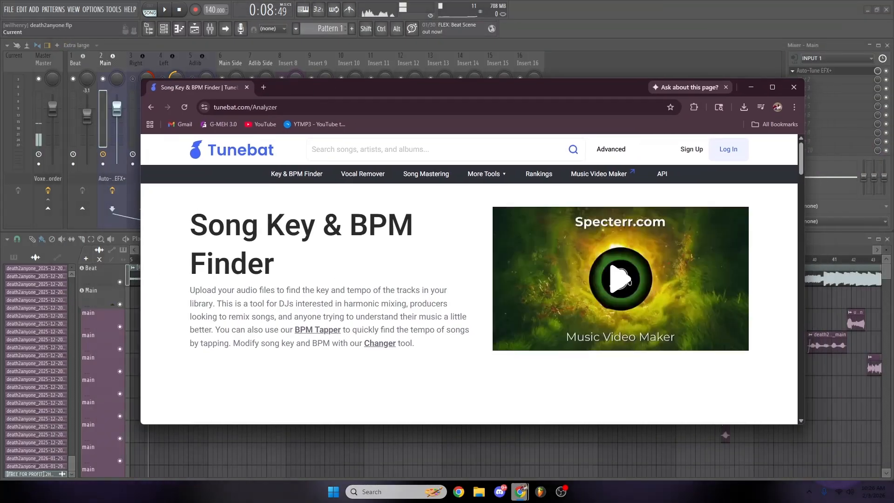
- Upload the "[FREE FOR PROFIT] 2HOLLIS GUNNR NATE SIB type beat" file to Tunebat for analysis and adjust the browser window
scroll(337, 279, "down", 5)
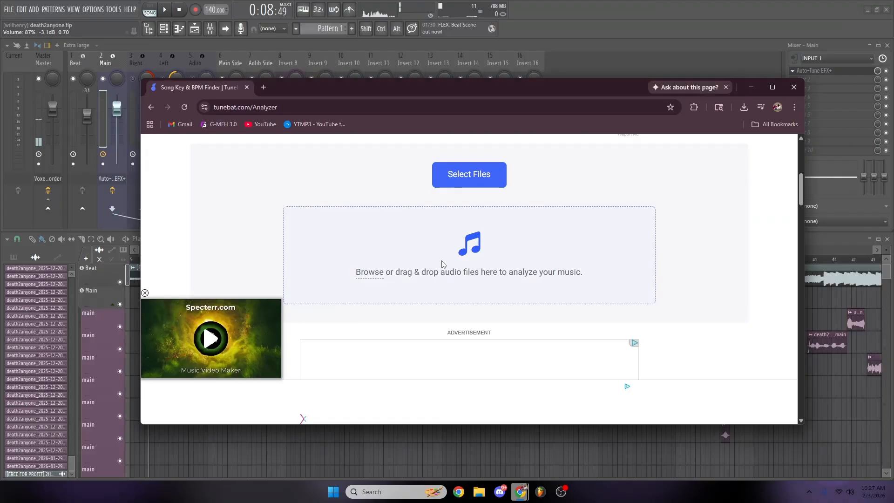
left_click(486, 177)
scroll(505, 242, "up", 2)
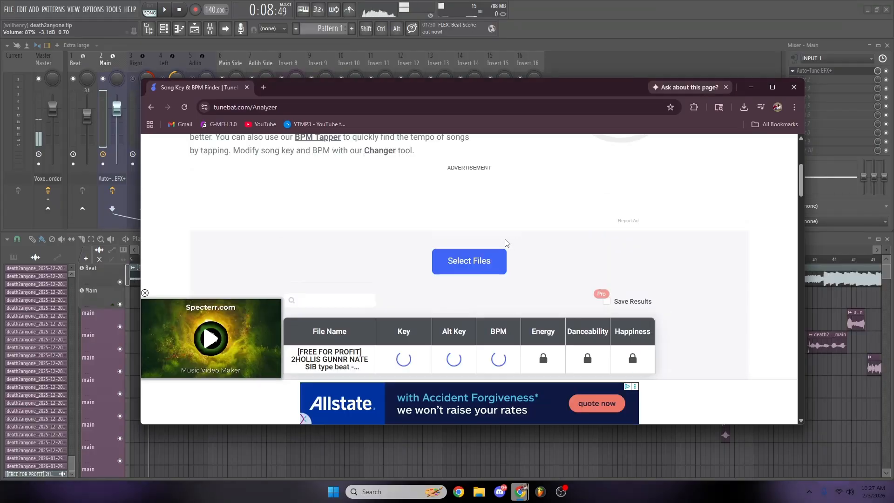
scroll(503, 237, "down", 1)
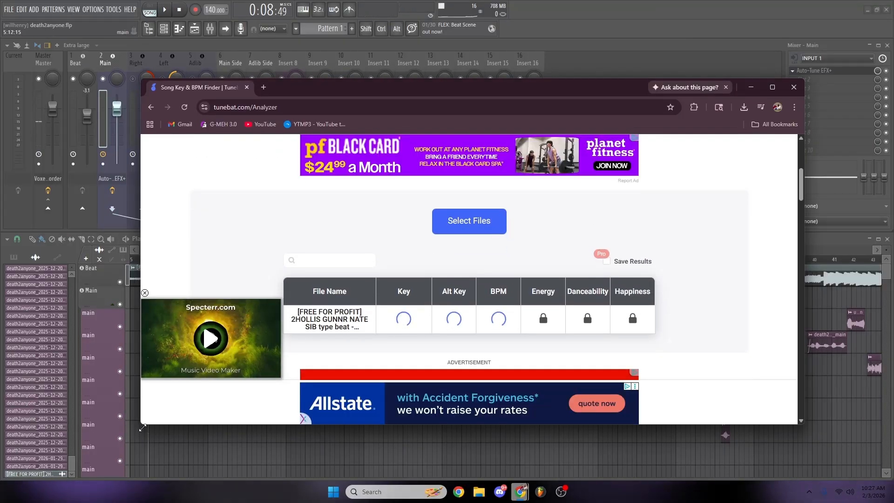
left_click_drag(143, 428, 147, 466)
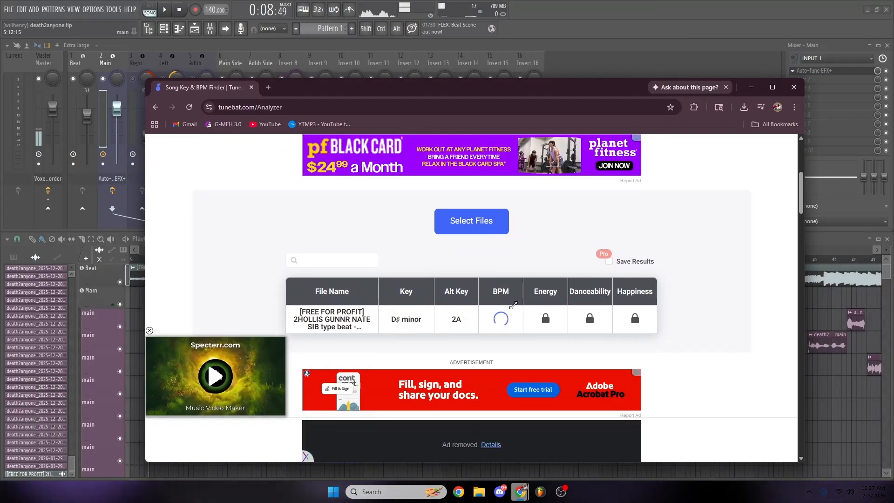
left_click_drag(433, 89, 388, 86)
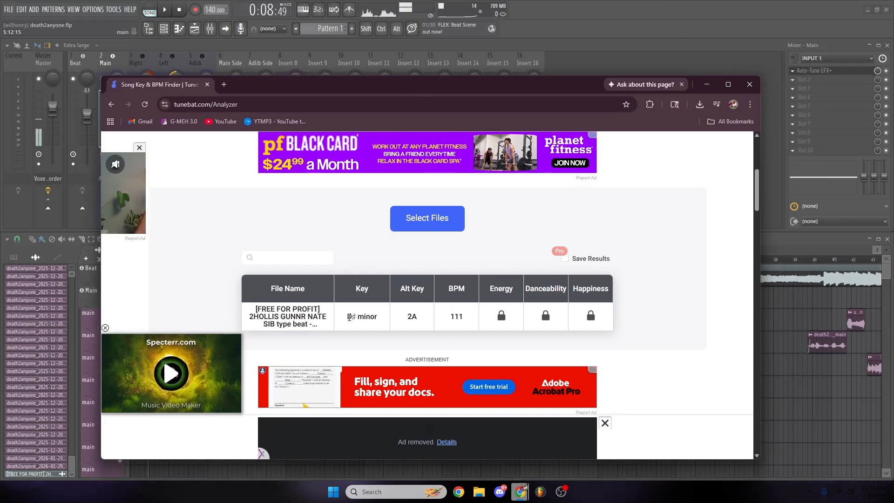
- Read the beat's key and BPM in the Tunebat results and return to the Auto-Tune EFX+ plugin
left_click_drag(350, 317, 371, 317)
left_click_drag(445, 318, 469, 318)
left_click(461, 317)
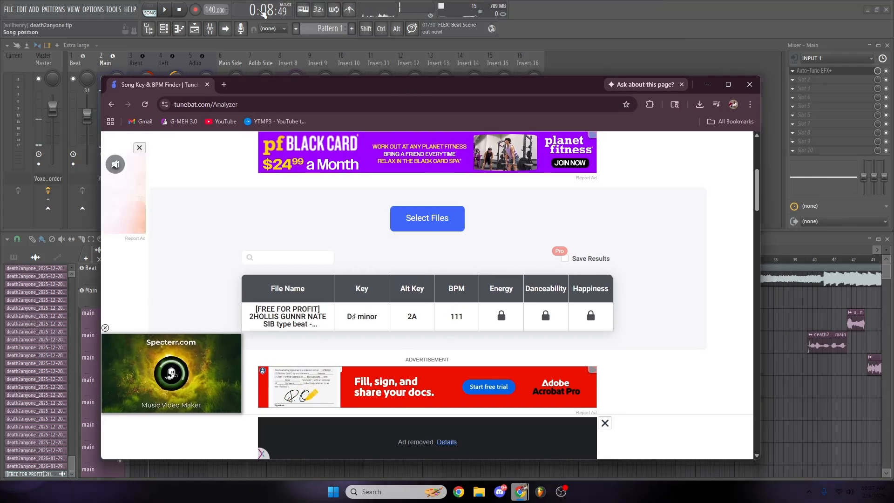
left_click_drag(290, 87, 282, 58)
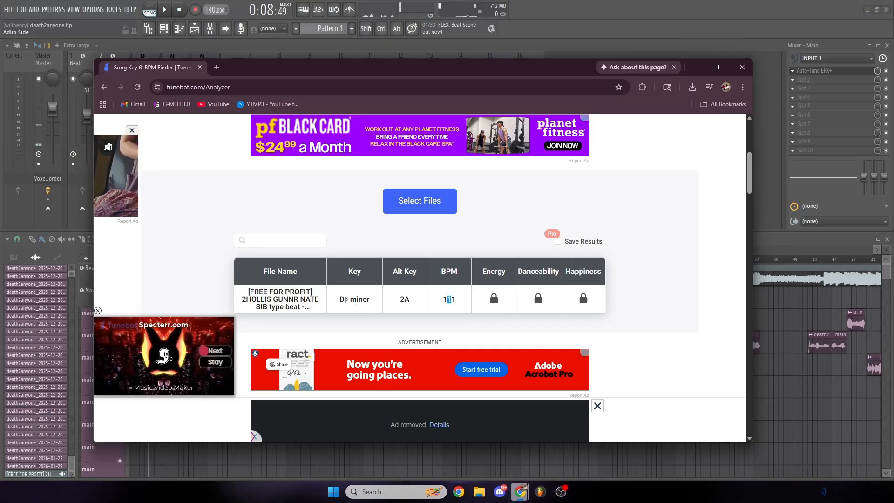
left_click_drag(339, 301, 379, 304)
left_click(442, 293)
left_click_drag(491, 72, 0, 102)
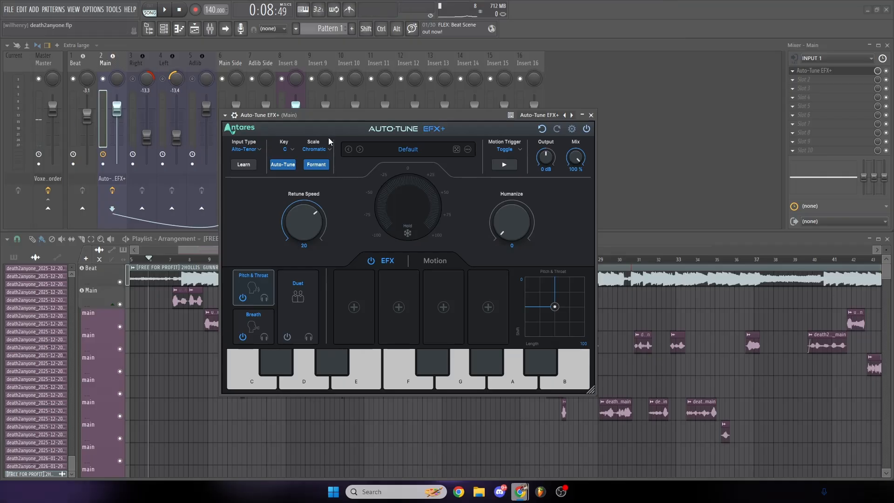
- Set the Auto-Tune EFX+ key to Eb and its scale to Minor
left_click(285, 149)
left_click(305, 195)
left_click(321, 149)
left_click(317, 180)
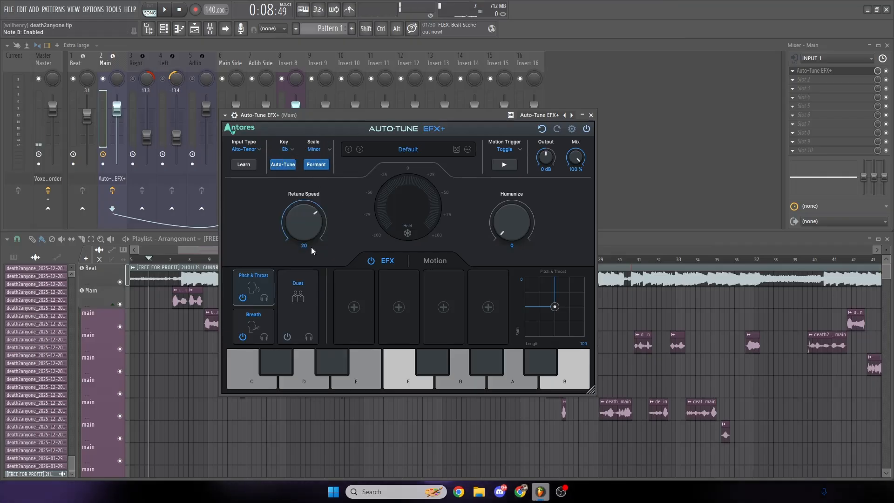
- Set the Auto-Tune EFX+ retune speed to 2 and close the plugin window
left_click_drag(306, 228, 293, 185)
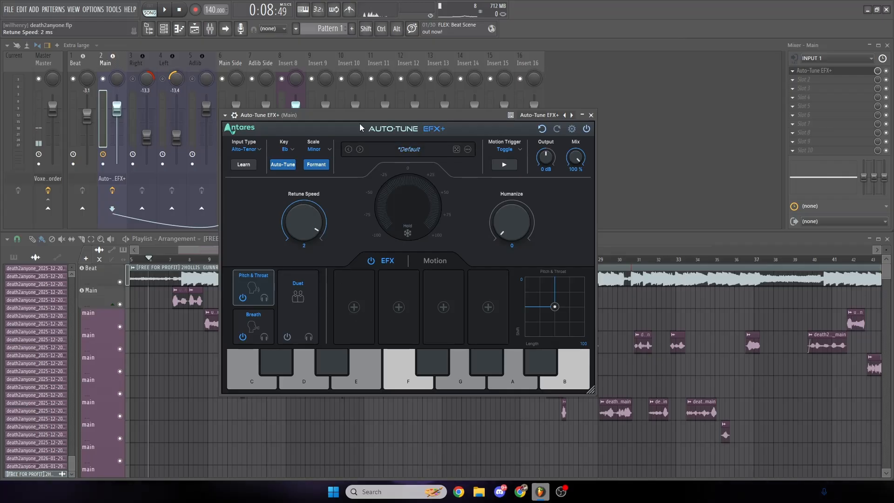
left_click_drag(399, 118, 382, 115)
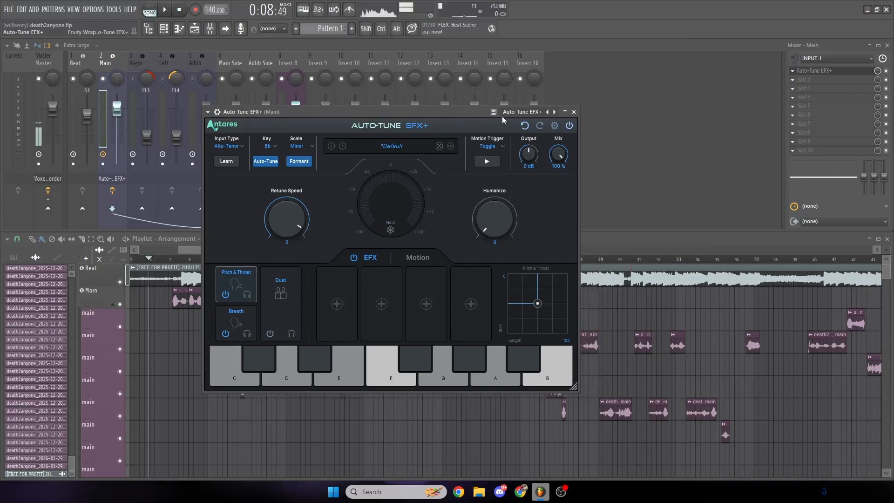
left_click(574, 112)
- Play the song from just before the first vocal clips to hear the tuned Main vocal, and stop playback
left_click_drag(550, 250, 452, 251)
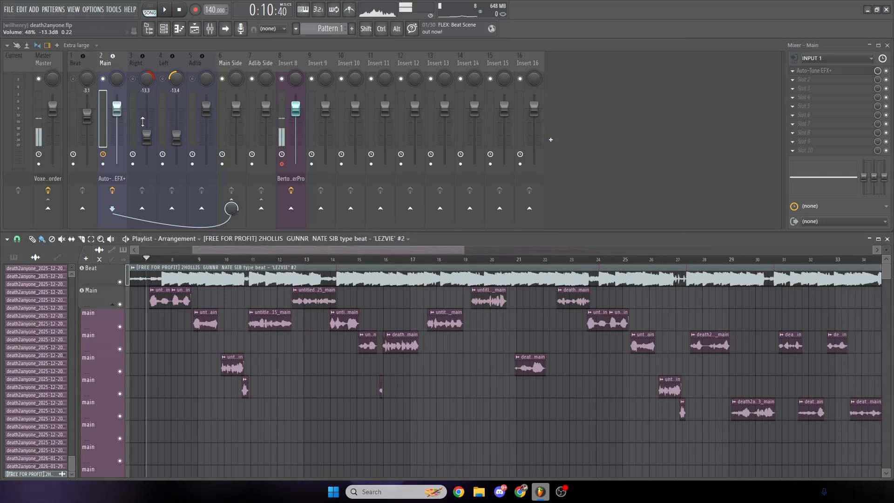
key("space")
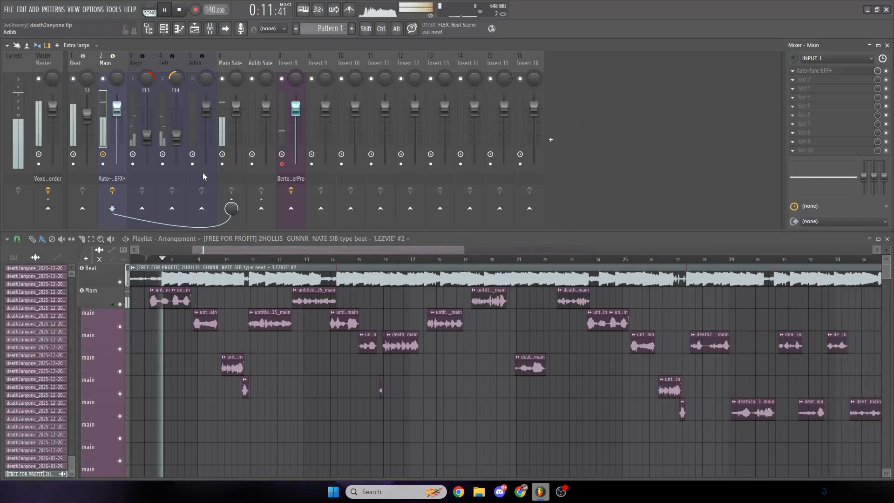
left_click_drag(465, 250, 336, 252)
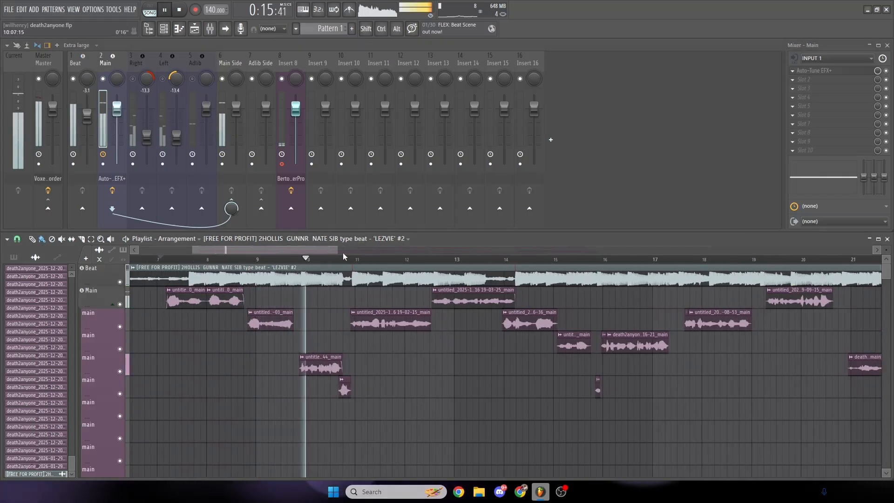
left_click_drag(337, 251, 281, 250)
key("space")
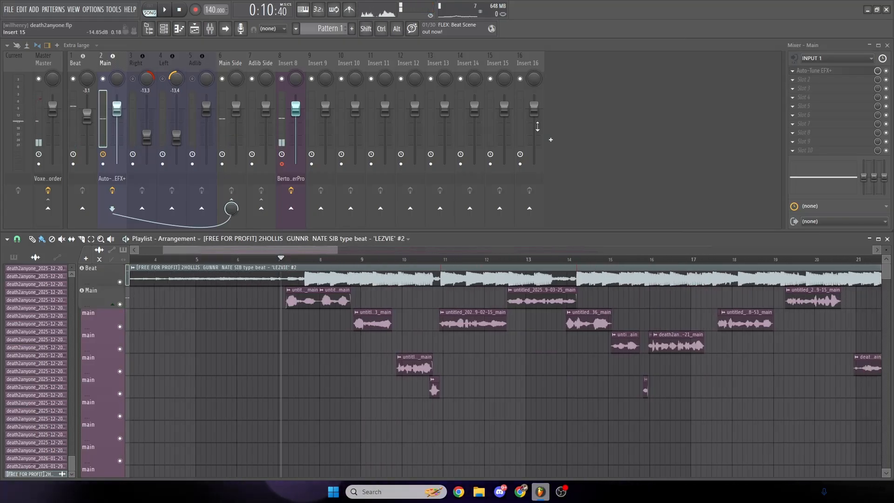
- Find FabFilter Pro-Q 4 by searching the effect plugins for "pro" and load it in the Main track's second effect slot
left_click(821, 81)
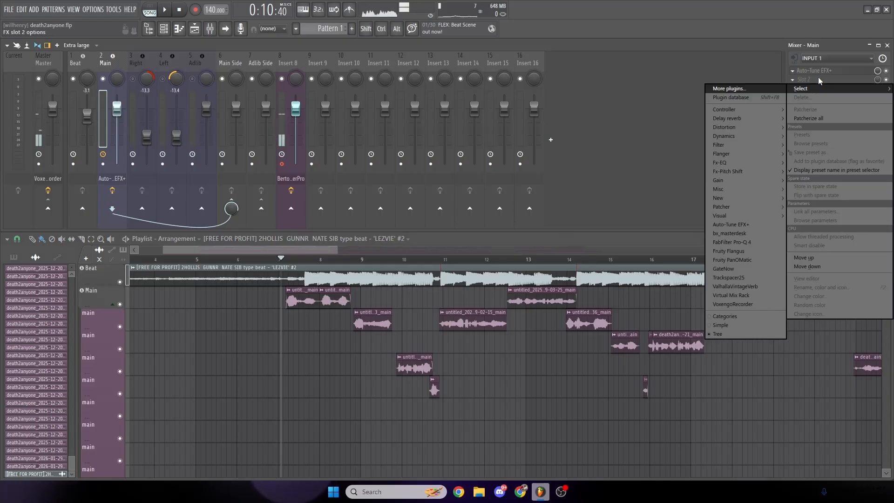
left_click(729, 89)
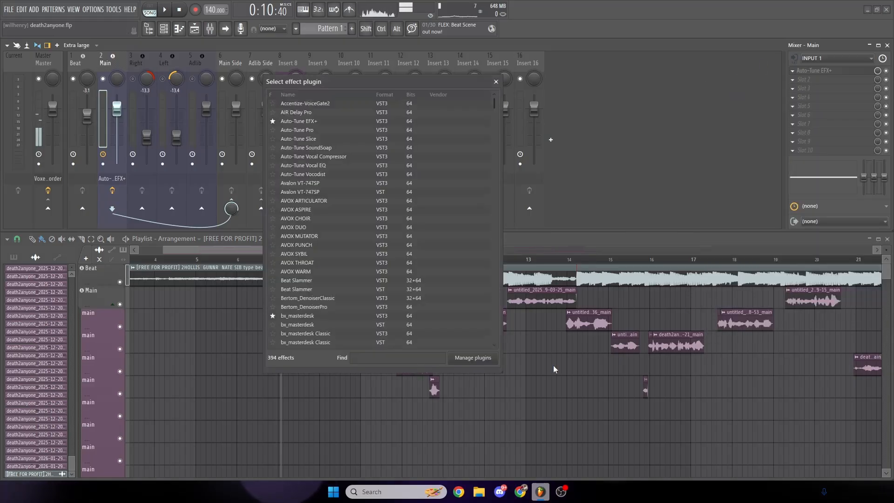
left_click(419, 361)
type("pro")
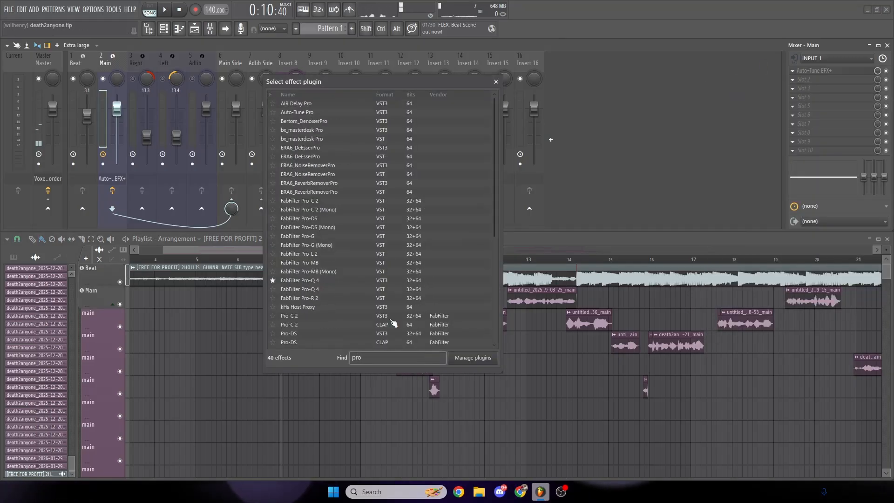
left_click(314, 280)
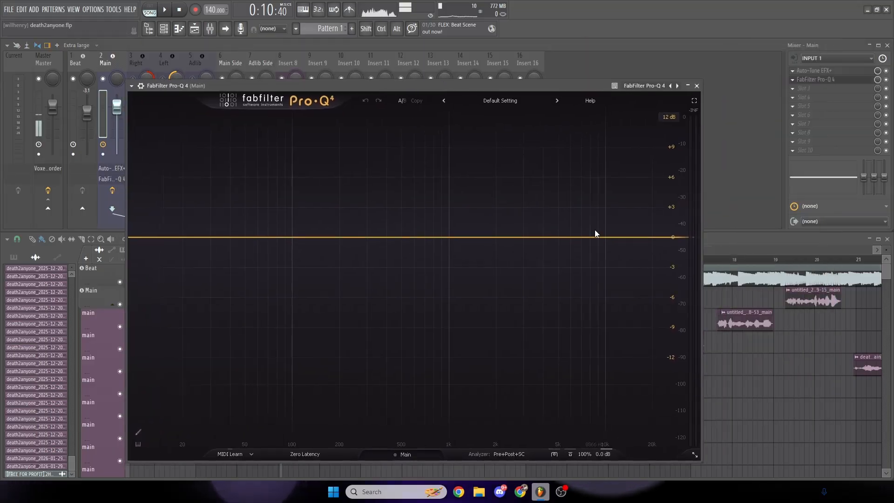
- Add an EQ band in Pro-Q 4 and make it a Low Cut at about 87 Hz with a 24 dB/oct slope
left_click_drag(315, 242, 316, 249)
right_click(315, 249)
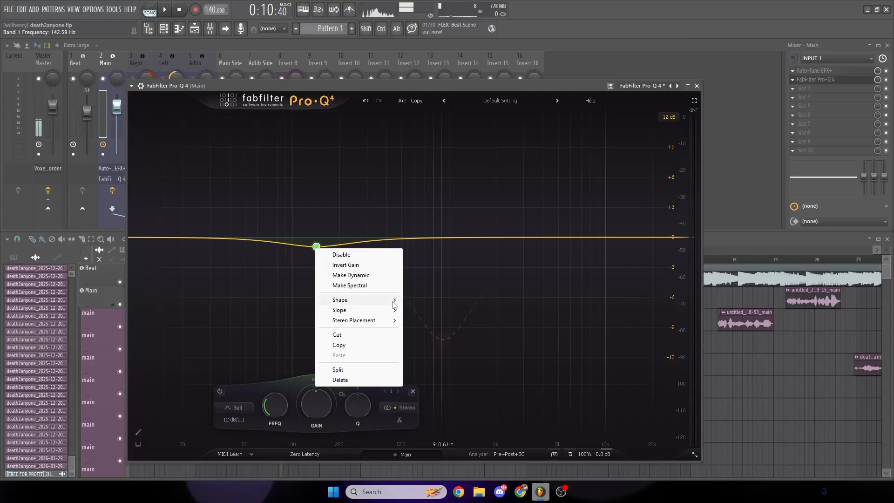
mouse_move(393, 303)
left_click(430, 323)
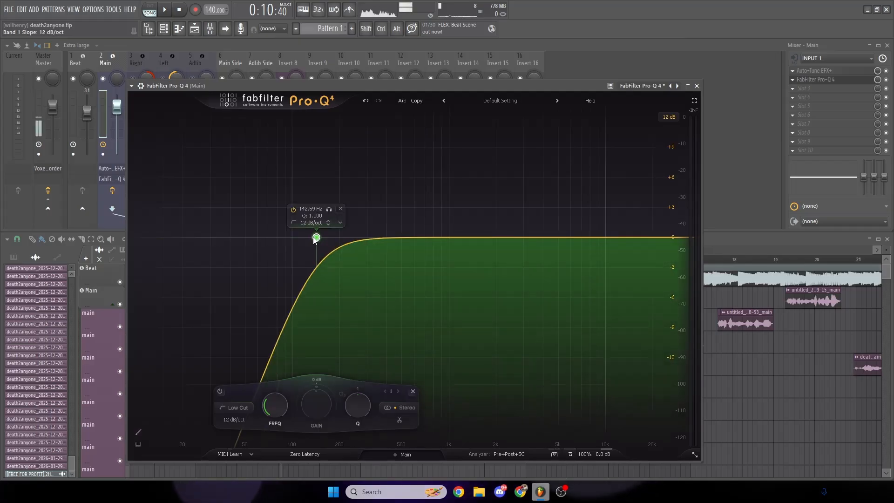
left_click_drag(315, 240, 288, 244)
scroll(272, 241, "up", 2)
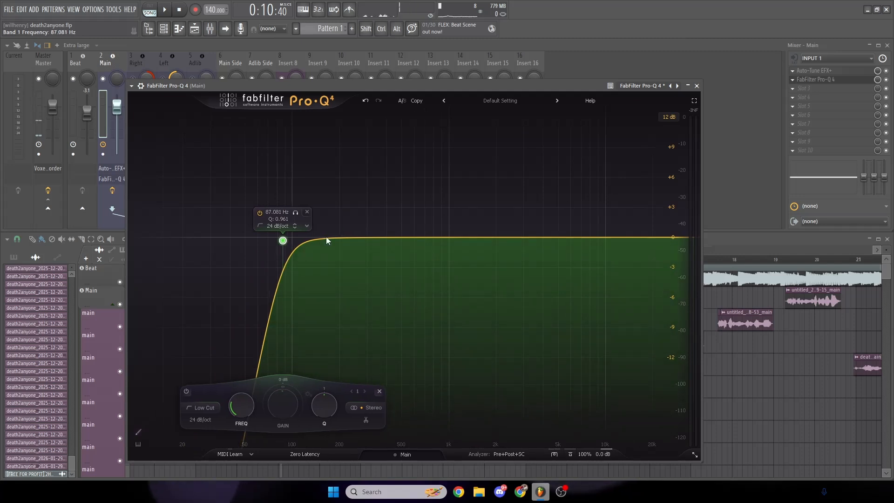
- Boost the highs with a shelf of about +1.7 dB near 10 kHz and a narrower +0.74 dB bell at about 6.5 kHz
left_click_drag(606, 237, 575, 230)
scroll(575, 230, "up", 3)
- Add a bell cut of about -1 dB at 185 Hz and a slight, narrower bell cut at about 300 Hz
left_click_drag(370, 238, 339, 252)
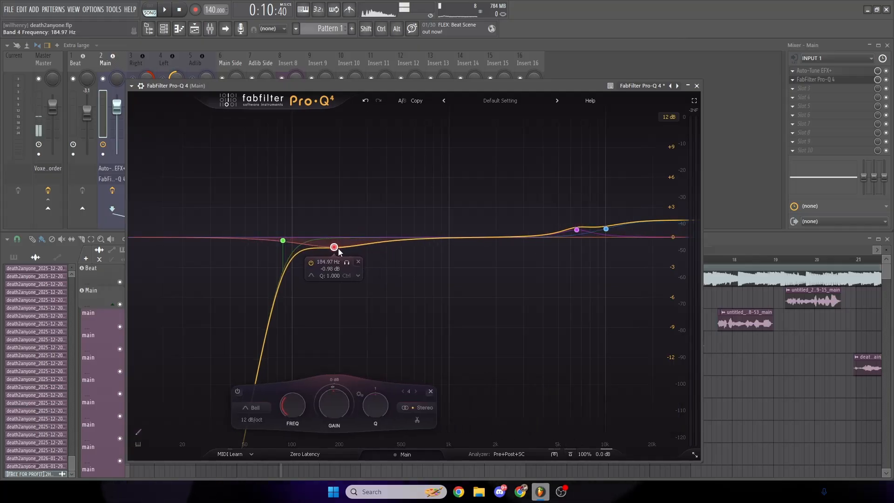
scroll(339, 251, "up", 2)
left_click_drag(391, 240, 369, 251)
scroll(372, 251, "up", 2)
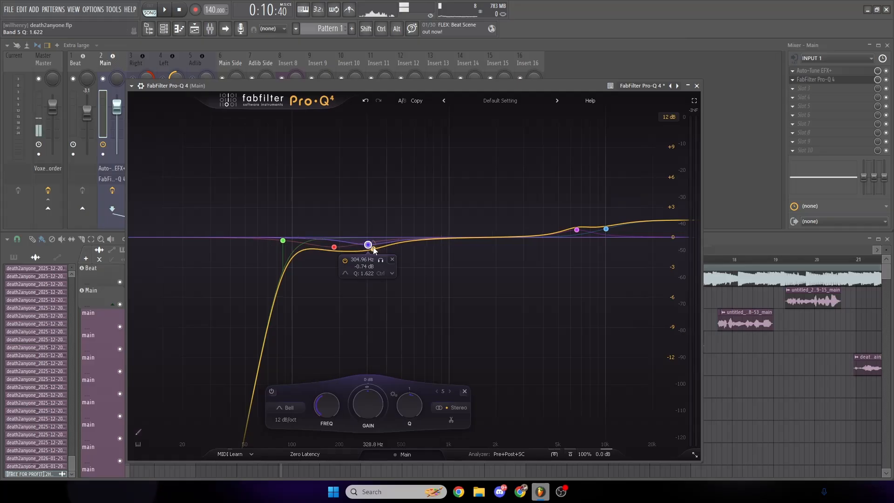
left_click_drag(370, 247, 370, 243)
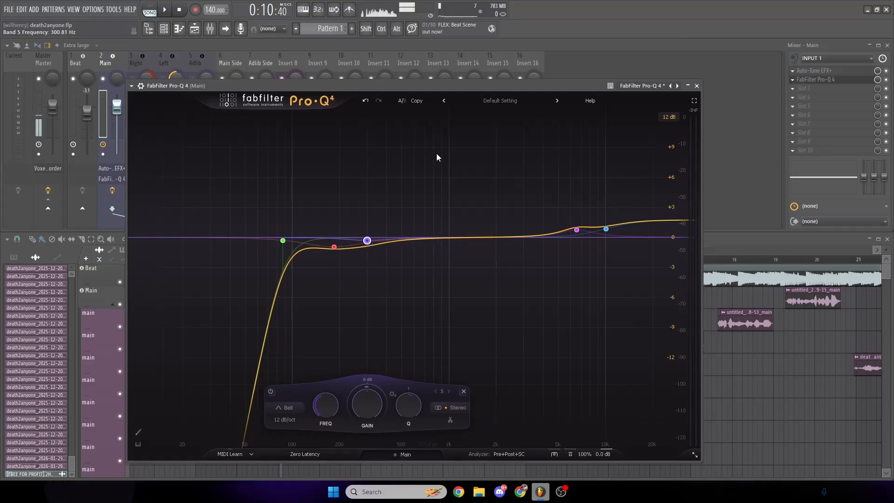
- Move the playhead to just before the vocals, start playback and reposition the Pro-Q 4 window to watch the vocal's spectrum
left_click_drag(435, 88, 566, 86)
left_click_drag(204, 259, 276, 259)
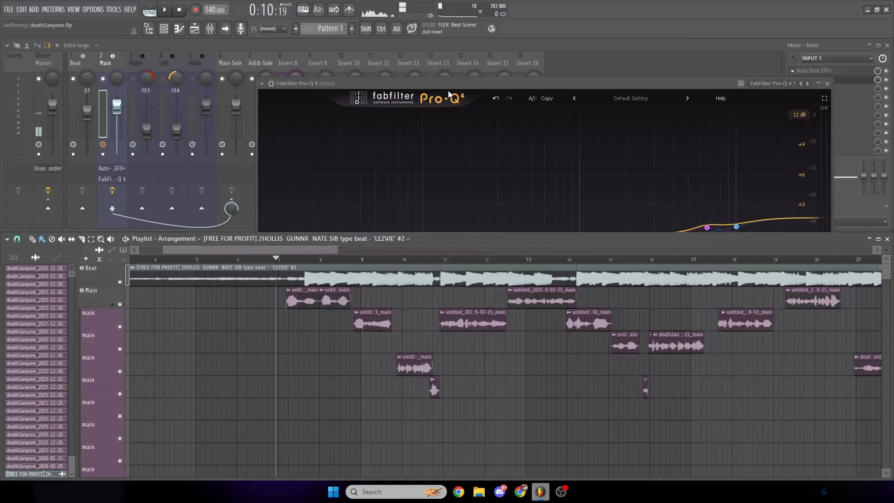
key("space")
left_click_drag(456, 83, 423, 71)
left_click_drag(511, 72, 493, 71)
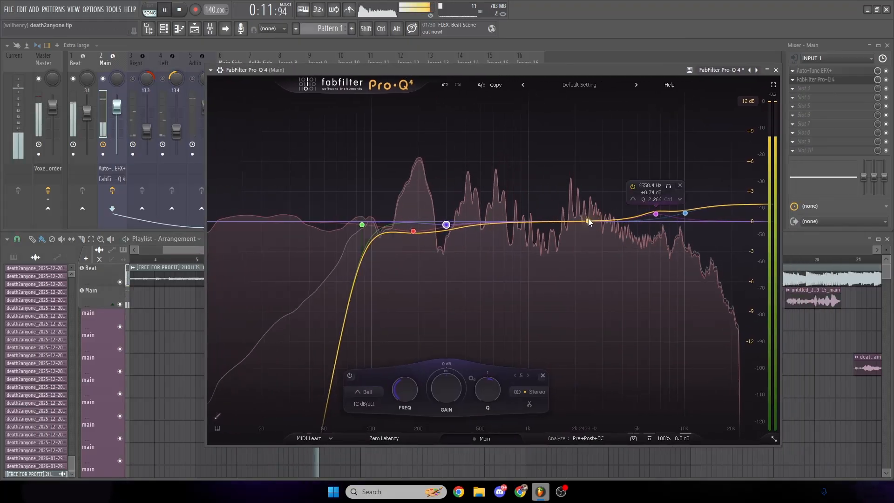
- Add a -0.28 dB bell at about 524 Hz and a +0.14 dB bell at about 4.6 kHz, stop playback and close Pro-Q 4
left_click_drag(589, 222, 487, 226)
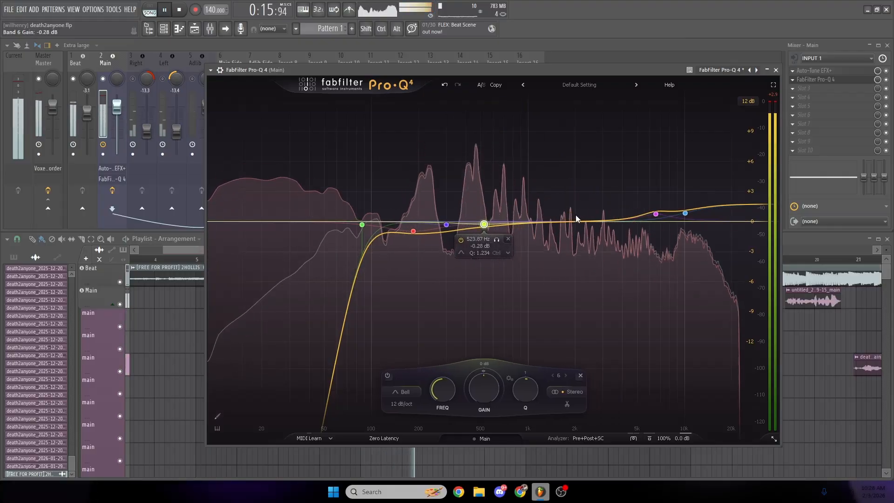
left_click_drag(577, 220, 632, 218)
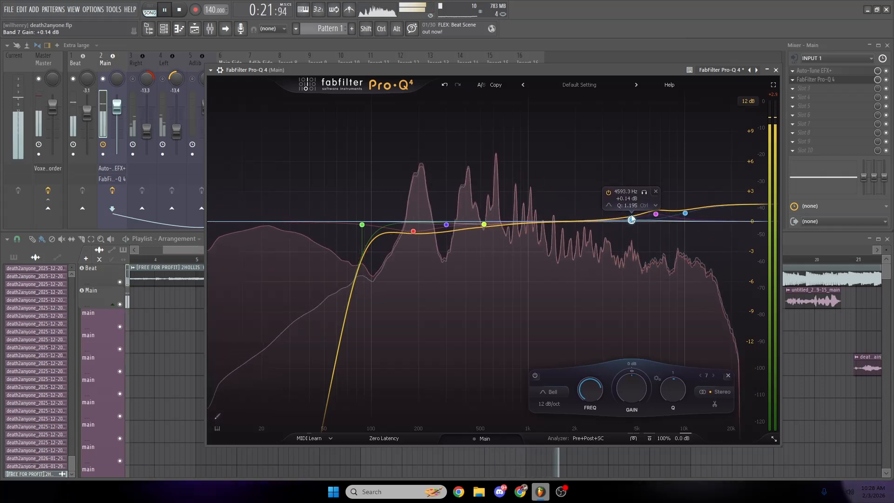
left_click_drag(626, 69, 527, 77)
key("space")
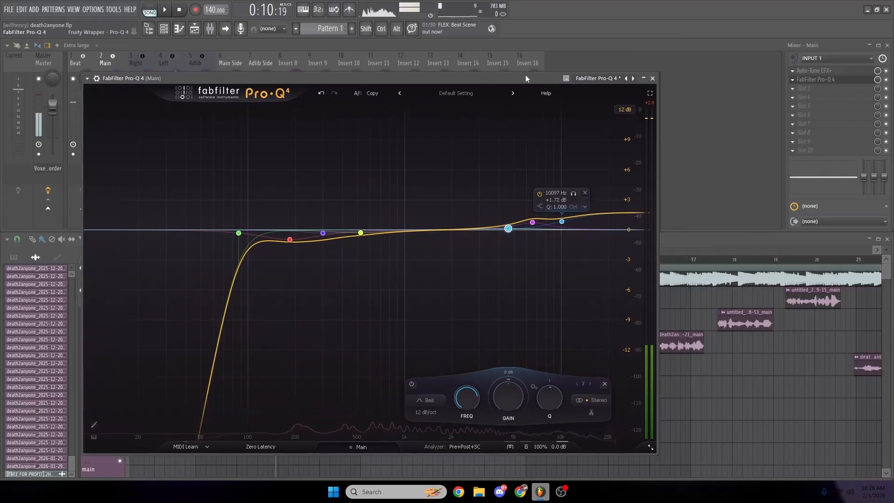
left_click(653, 79)
- Add Fruity Compressor to the third effect slot of the Main mixer track
left_click(793, 89)
mouse_move(799, 97)
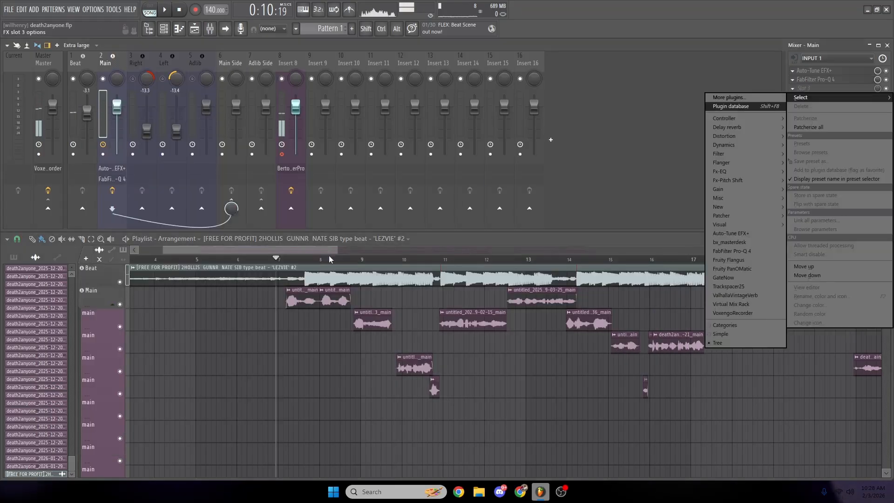
left_click(728, 97)
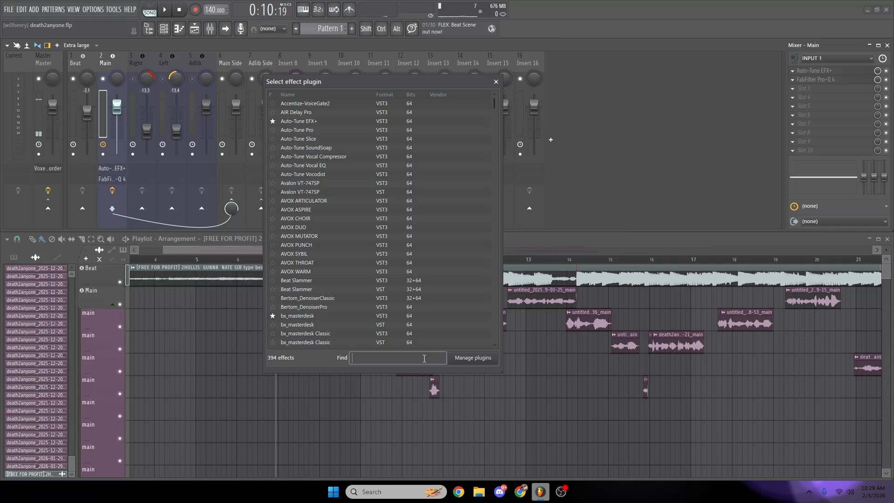
type("compre")
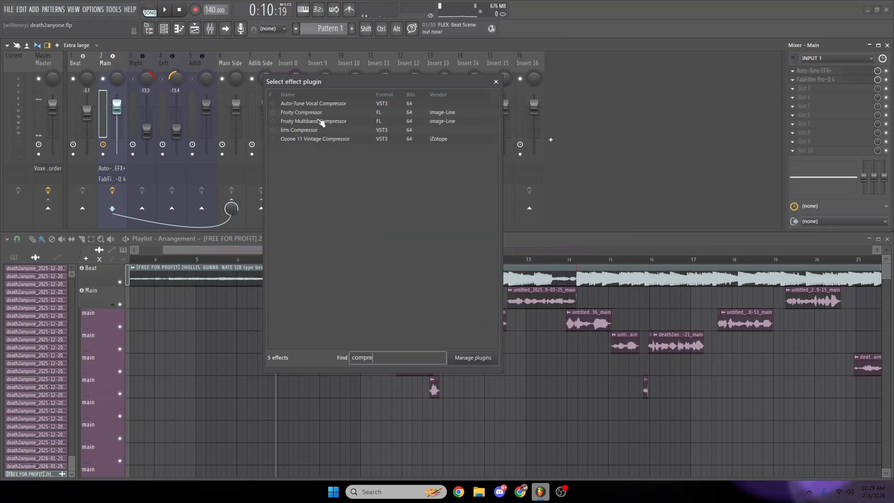
left_click(317, 114)
- Set the compressor to -25.6 dB threshold, 4.0:1 ratio, -2.0 dB gain, 1.8 ms attack and 65 ms release, and audition the vocals
left_click_drag(293, 86, 410, 141)
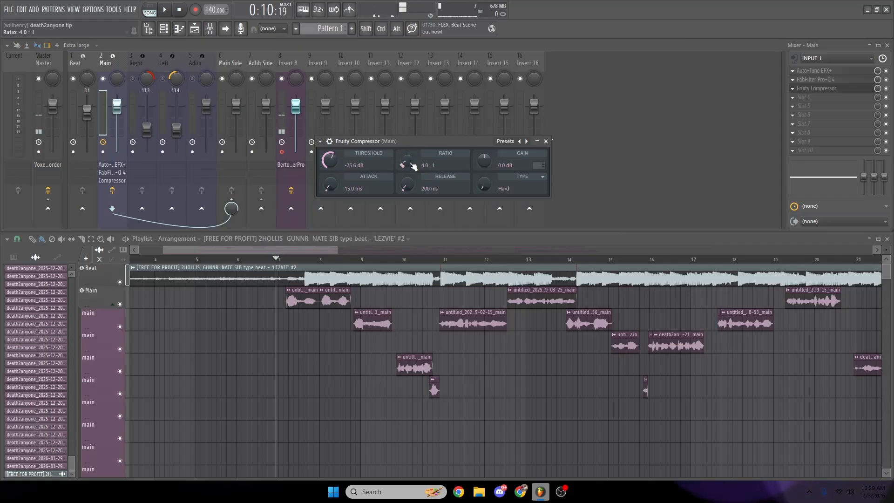
left_click_drag(405, 141, 396, 140)
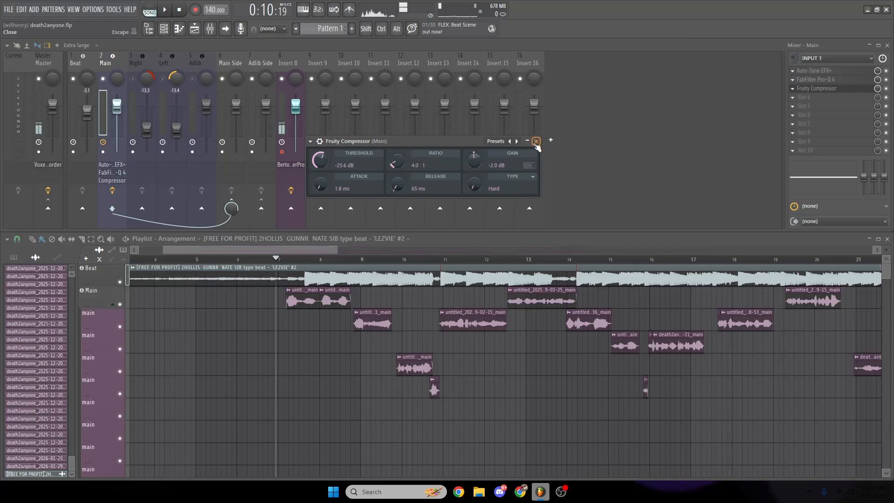
left_click(536, 142)
key("space")
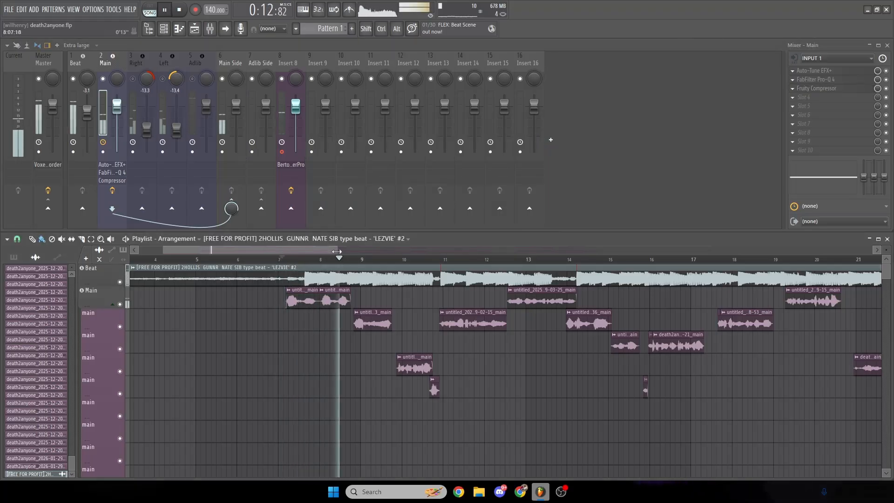
key("space")
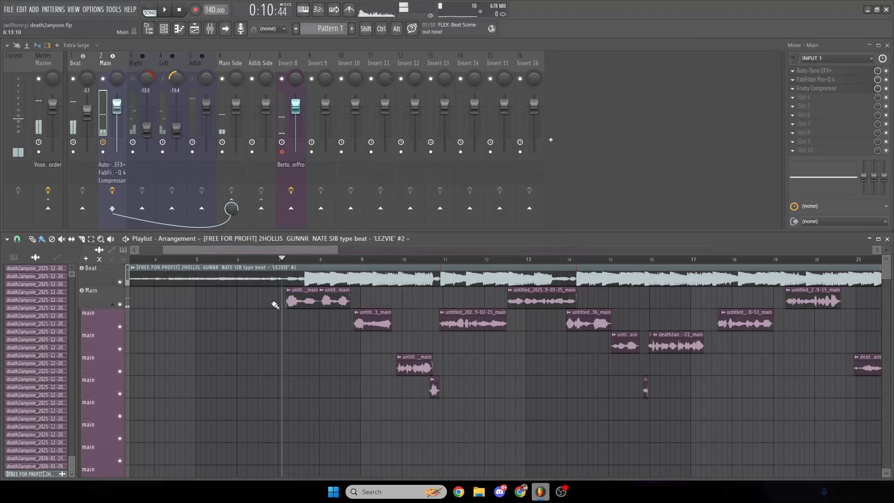
- Add Virtual Mix Rack to the fourth effect slot of the Main mixer track
left_click(814, 103)
left_click(760, 108)
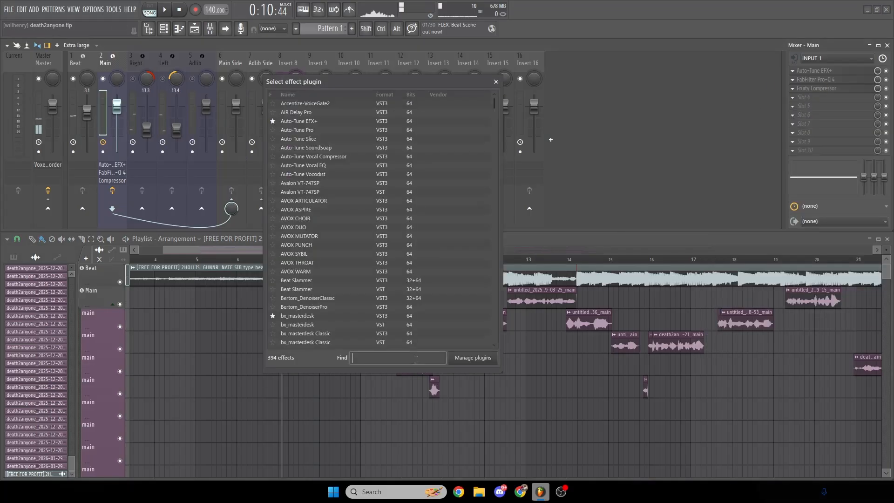
type("virt")
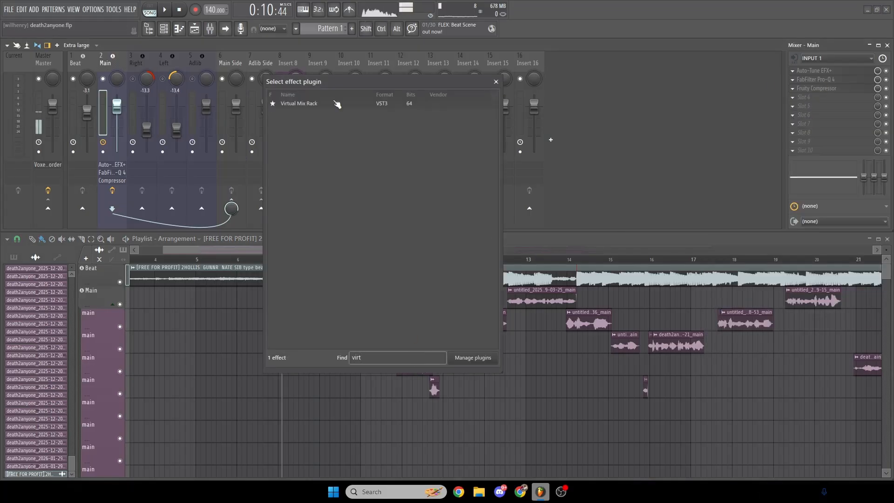
left_click(320, 106)
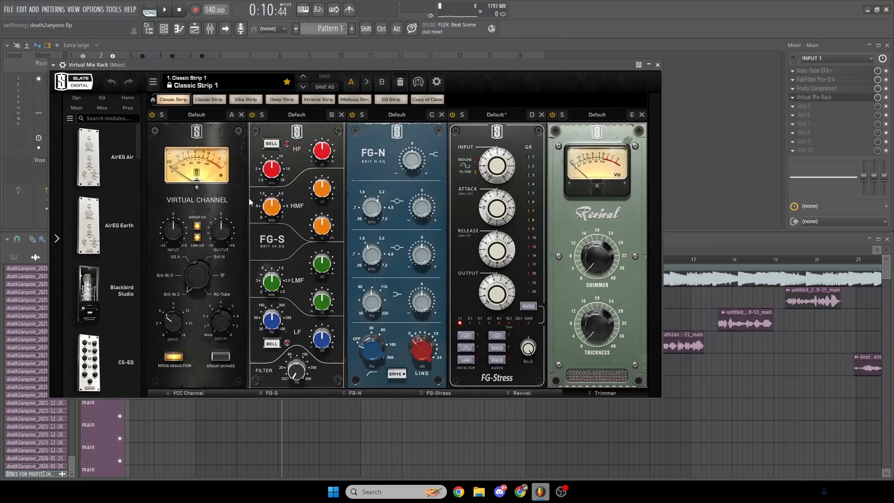
- Remove the Virtual Channel, Revival, Trimmer and FG-S modules from the rack, keeping only FG-N and FG-Stress
left_click(241, 115)
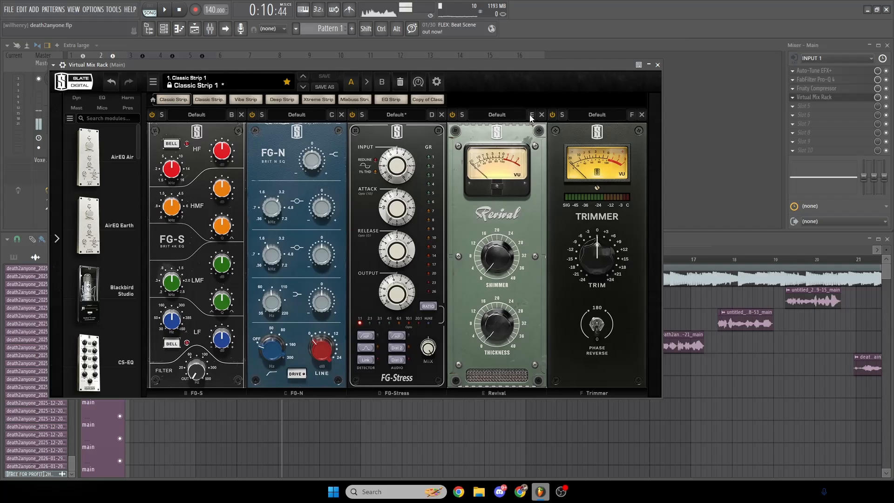
left_click(542, 114)
left_click(542, 115)
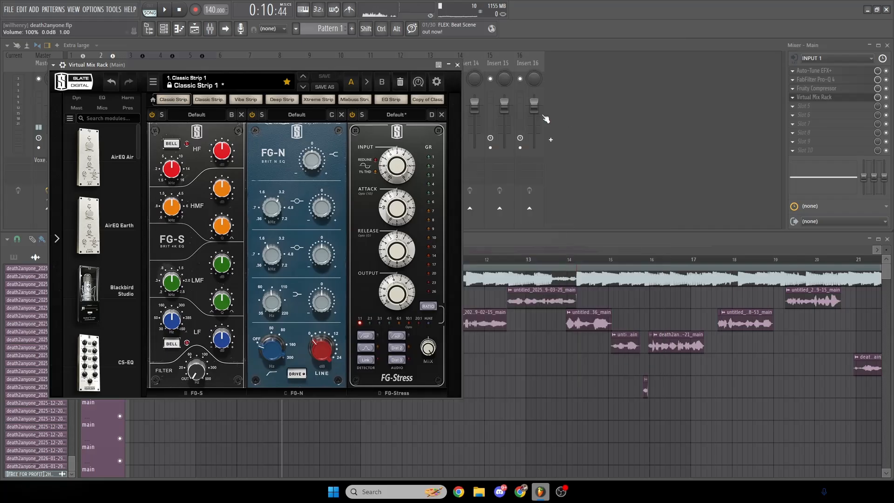
left_click_drag(383, 67, 523, 81)
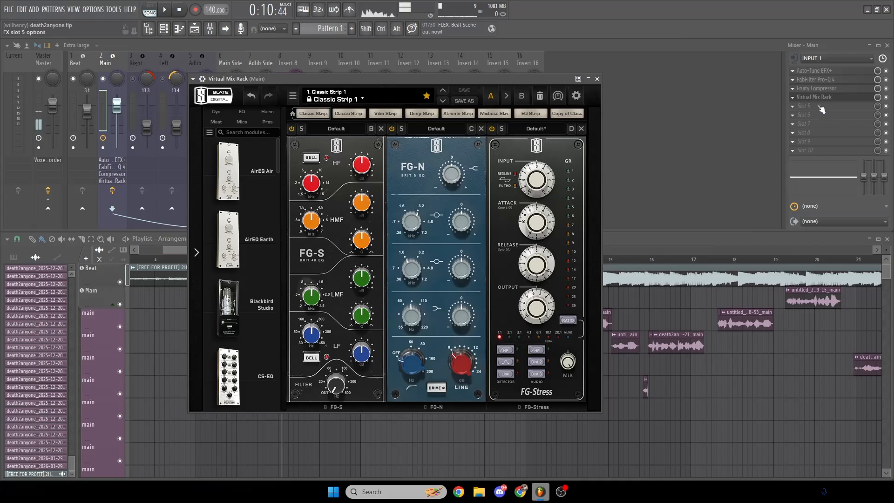
left_click_drag(523, 76, 503, 76)
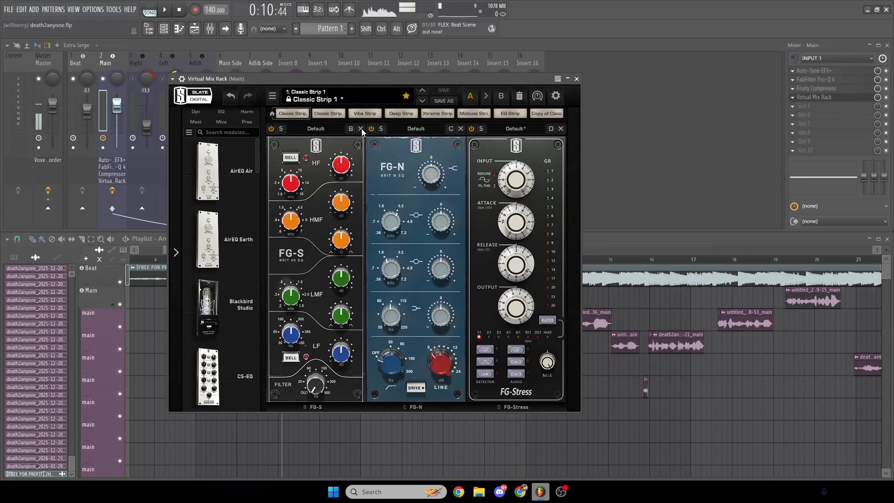
left_click(361, 128)
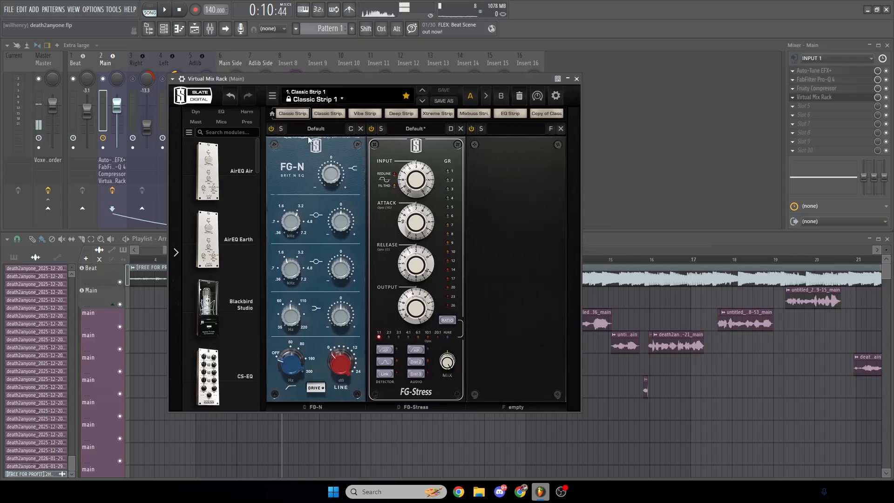
- Raise the Main mixer track's volume slightly and move the Virtual Mix Rack window clear of the vocal mixer tracks
left_click_drag(368, 78, 443, 88)
left_click(74, 78)
left_click(513, 288)
left_click_drag(117, 105, 117, 95)
left_click(572, 308)
left_click_drag(547, 89, 700, 90)
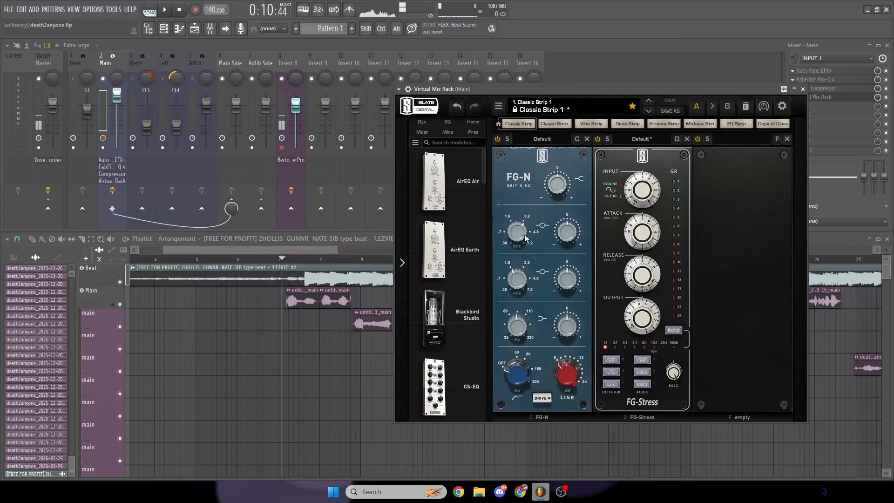
- Play from just before the vocals and set FG-N's upper mid band to 3.20 kHz with a +0.47 dB boost
left_click(274, 259)
key("space")
left_click_drag(607, 90, 580, 73)
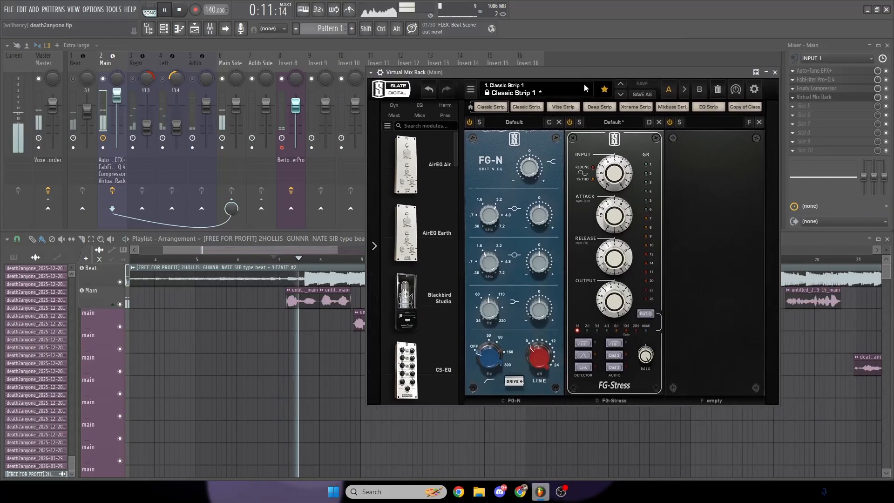
left_click_drag(486, 214, 494, 195)
double_click(490, 217)
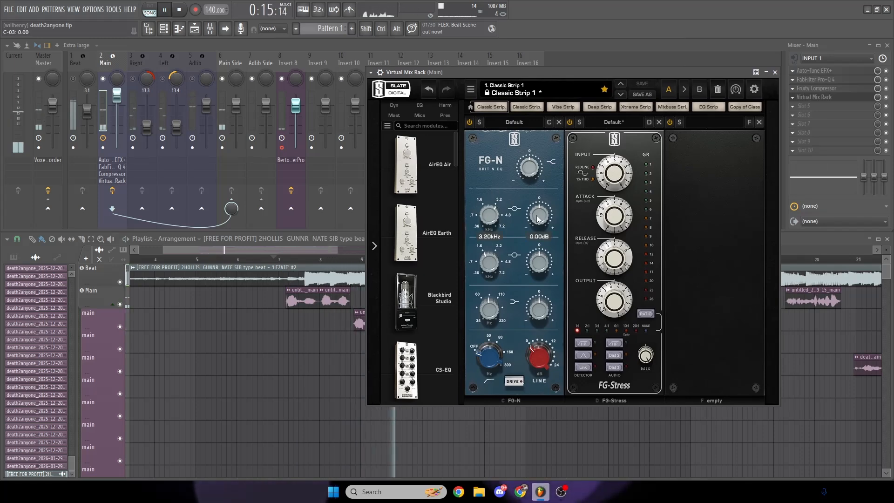
left_click_drag(537, 217, 537, 216)
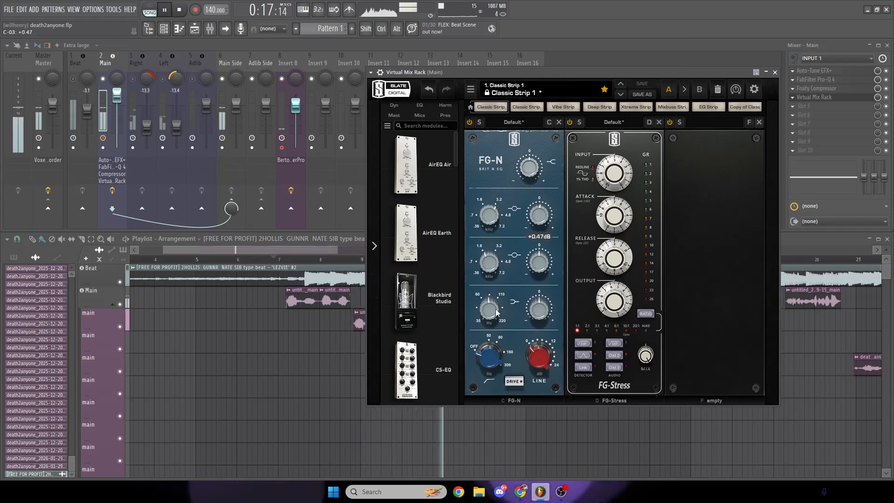
- Cut FG-N's low band by about 3.92 dB at 165 Hz and its lower mid band by about 1.89 dB at 1.65 kHz
left_click_drag(492, 322, 491, 286)
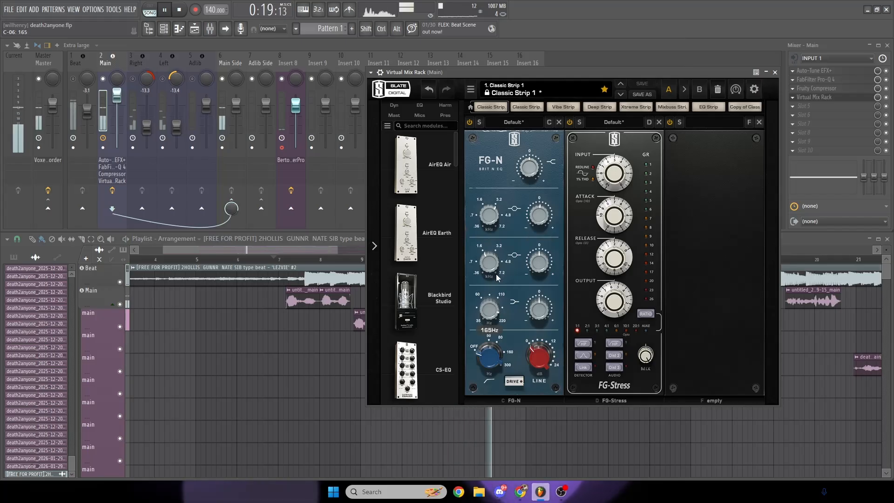
left_click_drag(535, 314, 497, 331)
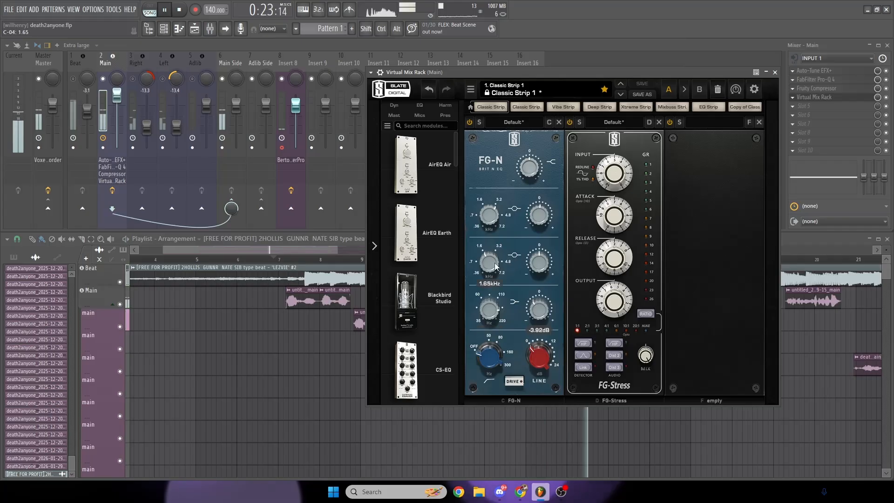
left_click_drag(496, 267, 538, 265)
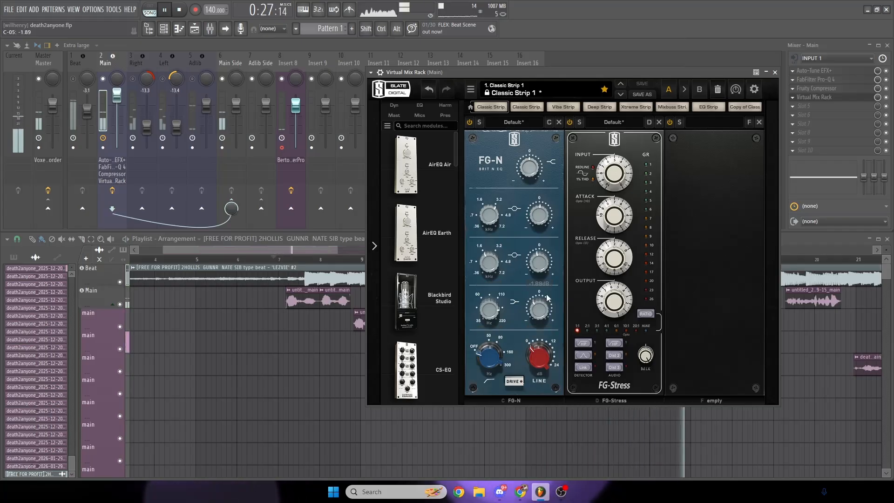
left_click_drag(493, 311, 537, 310)
left_click_drag(684, 75, 654, 71)
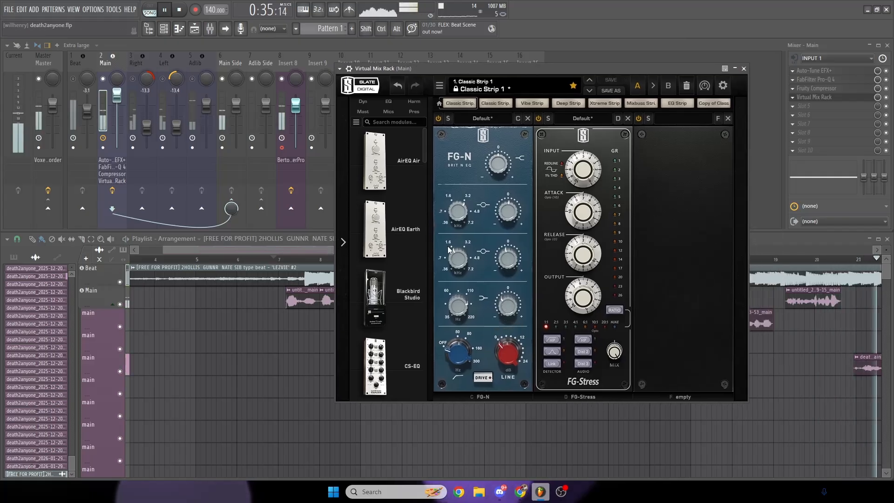
key("space")
- Set FG-Stress's release to 1.40 and its compression ratio to 6:1
left_click_drag(560, 68, 538, 67)
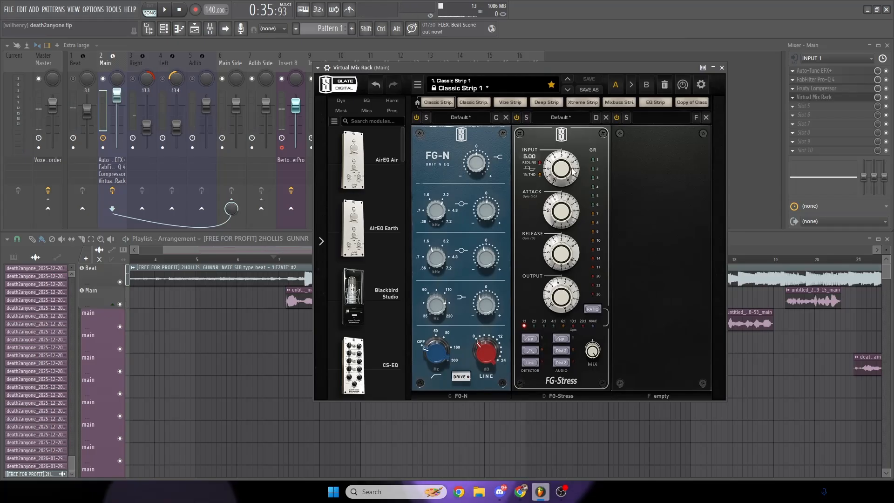
left_click_drag(573, 184, 566, 285)
mouse_move(571, 251)
left_mouse_down()
mouse_move(572, 289)
mouse_move(565, 252)
left_mouse_up()
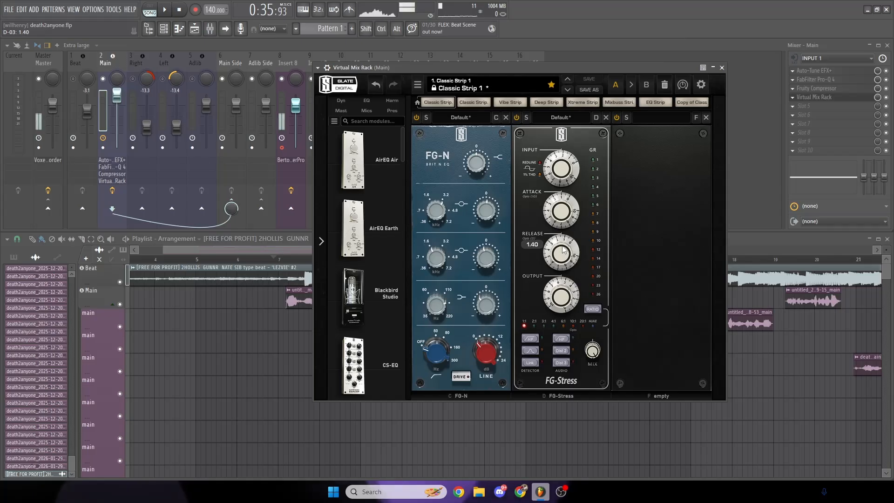
left_click_drag(563, 308, 555, 282)
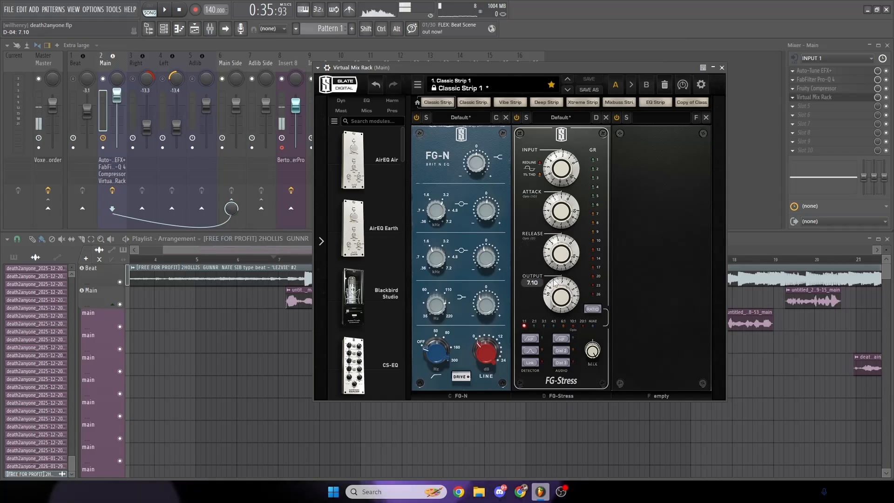
left_click(563, 325)
left_click_drag(559, 69, 555, 69)
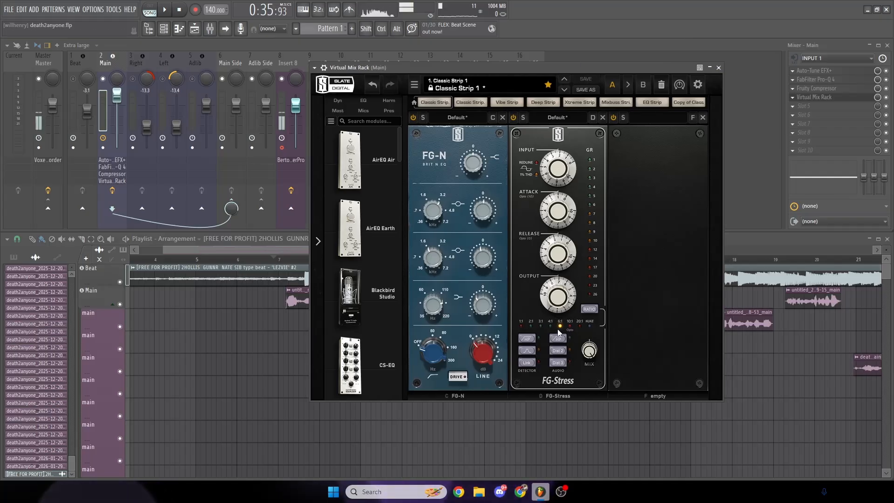
- Play back the start of the vocals and adjust FG-Stress's output to about 7.9
left_click_drag(540, 68, 590, 80)
key("space")
left_click_drag(318, 258, 286, 259)
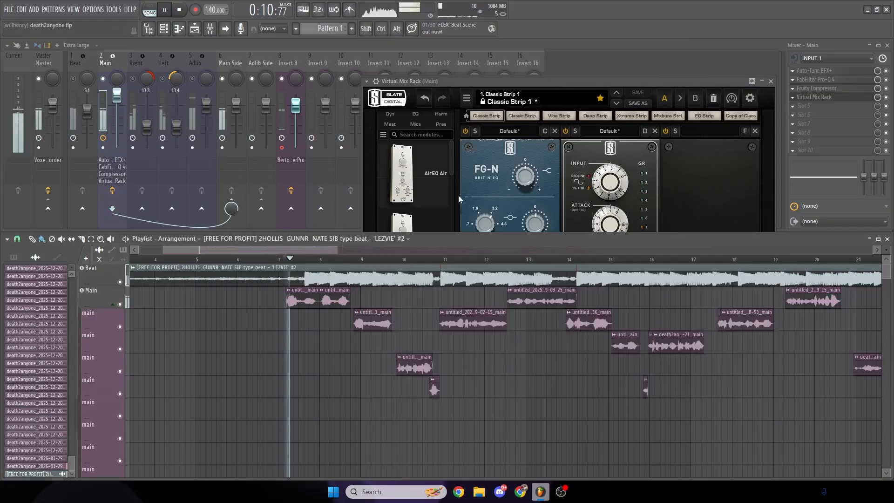
left_click(578, 75)
left_click_drag(604, 312, 604, 304)
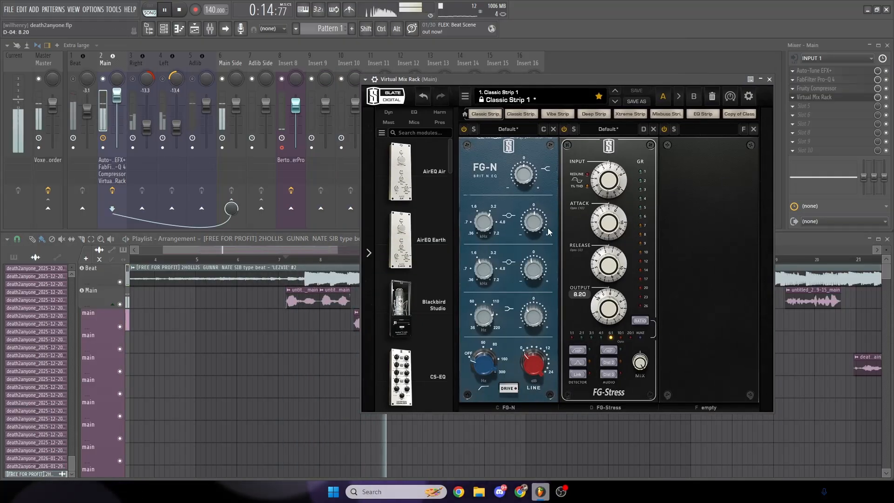
left_click(188, 11)
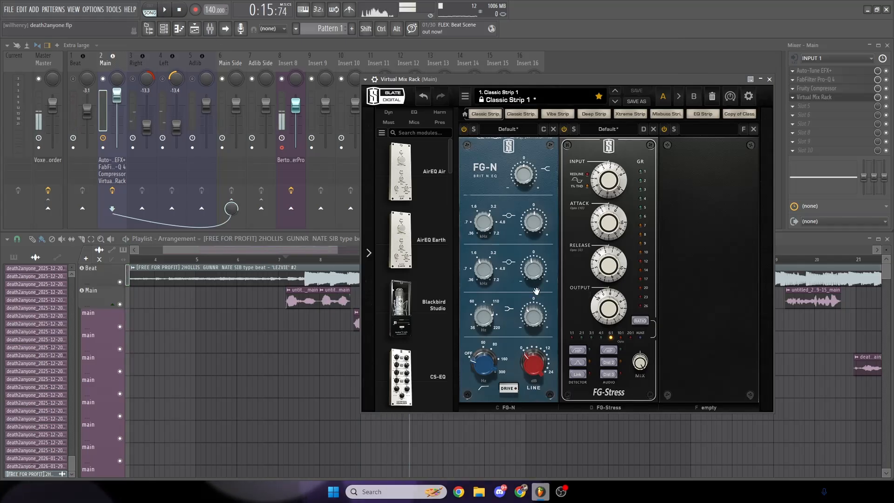
left_click_drag(620, 322, 620, 318)
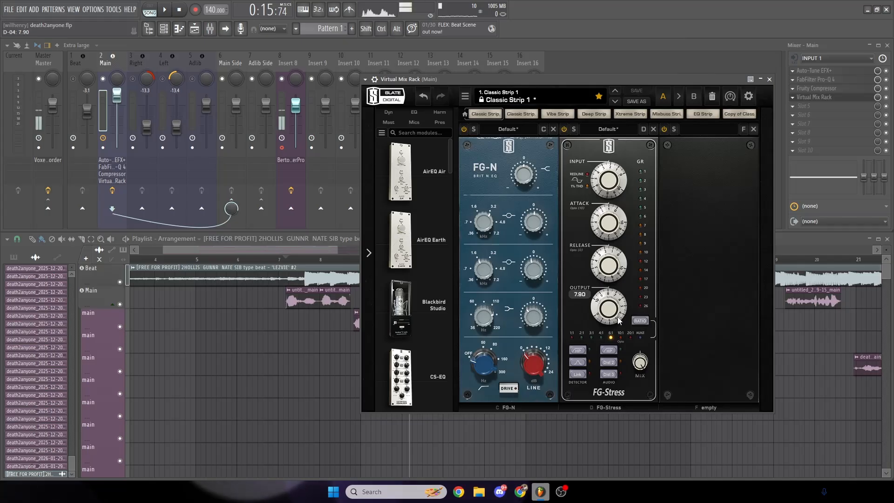
- Listen to the opening vocals through the adjusted rack, stop playback and close Virtual Mix Rack
left_click(306, 242)
key("space")
left_click_drag(606, 80, 597, 77)
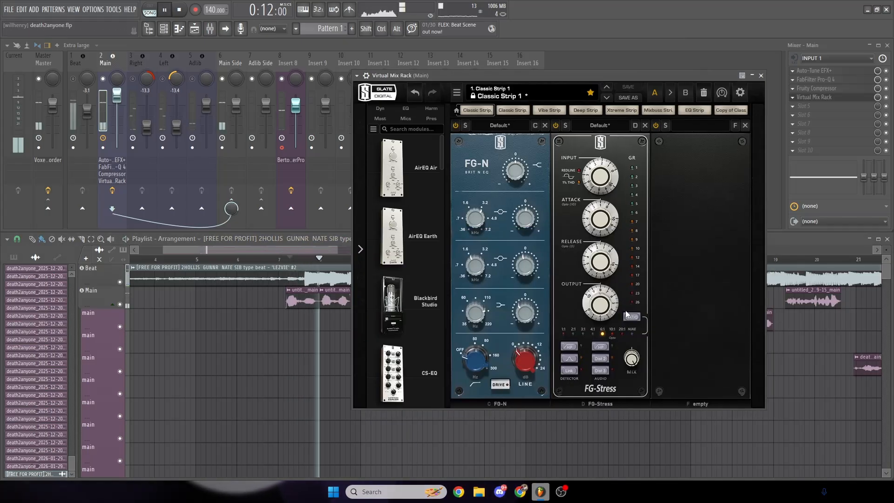
left_click(337, 250)
left_click(607, 103)
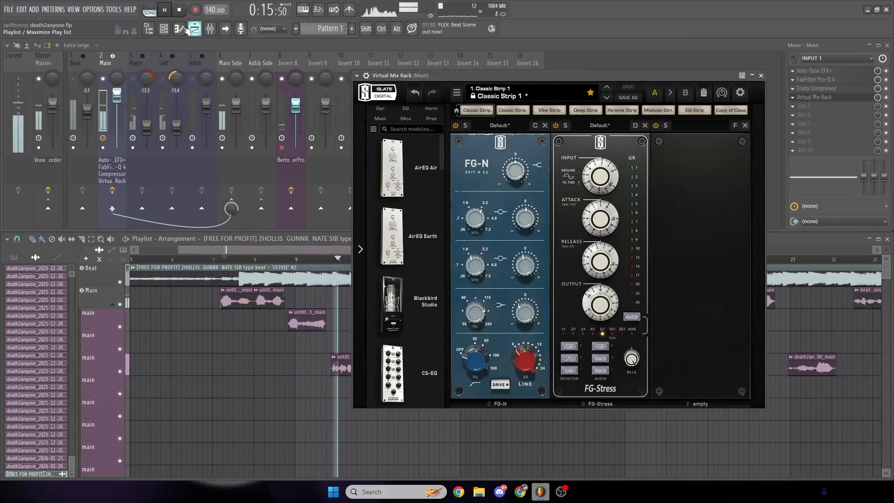
key("space")
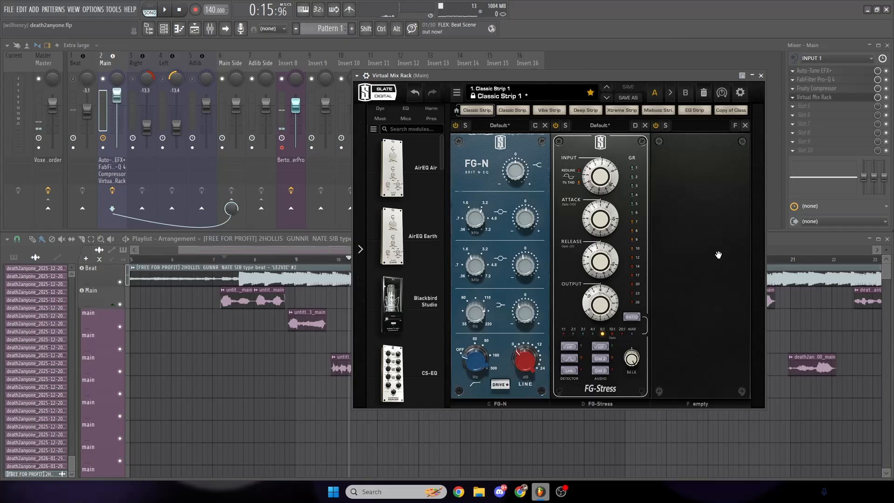
left_click(762, 76)
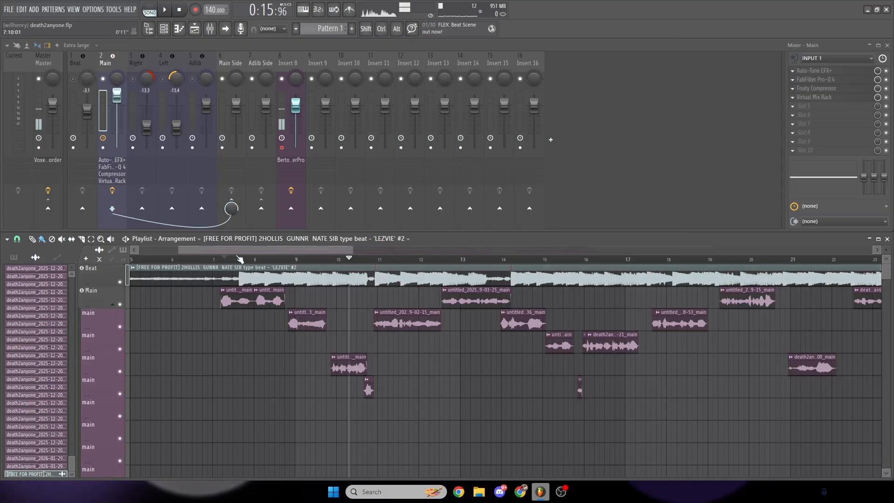
- Set the playhead at the start of the vocals and load the VST3 Re-Esser into slot 5 of the Main track
left_click(222, 259)
left_click(802, 107)
left_click(761, 113)
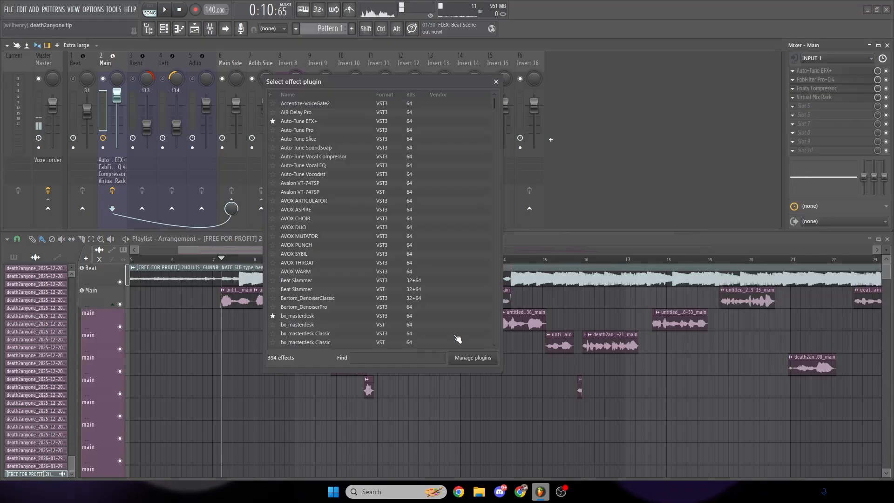
type("ree")
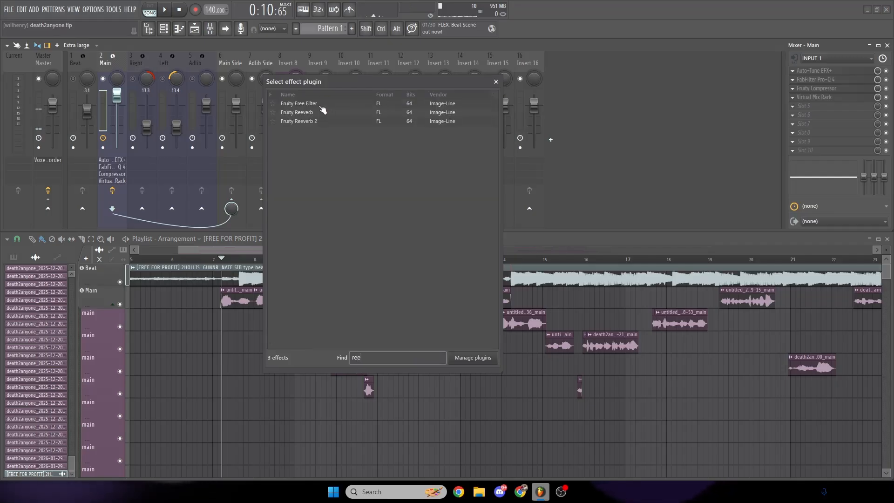
key("BackSpace")
type("-es")
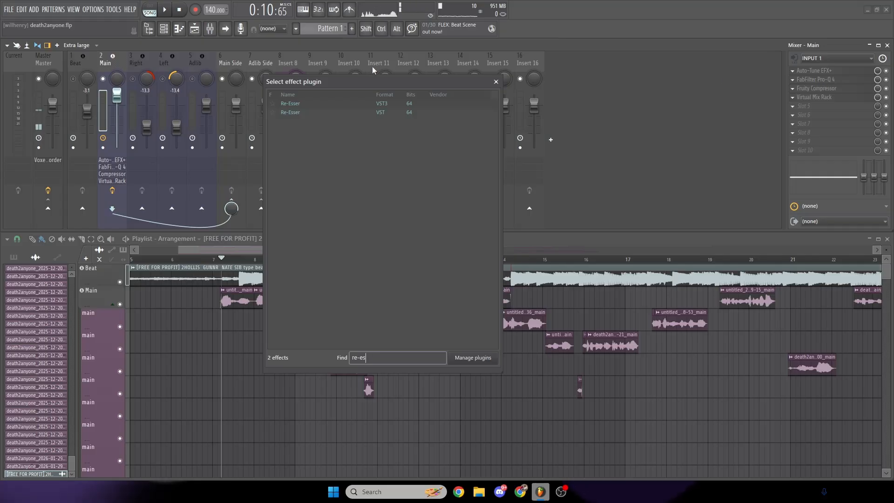
double_click(302, 105)
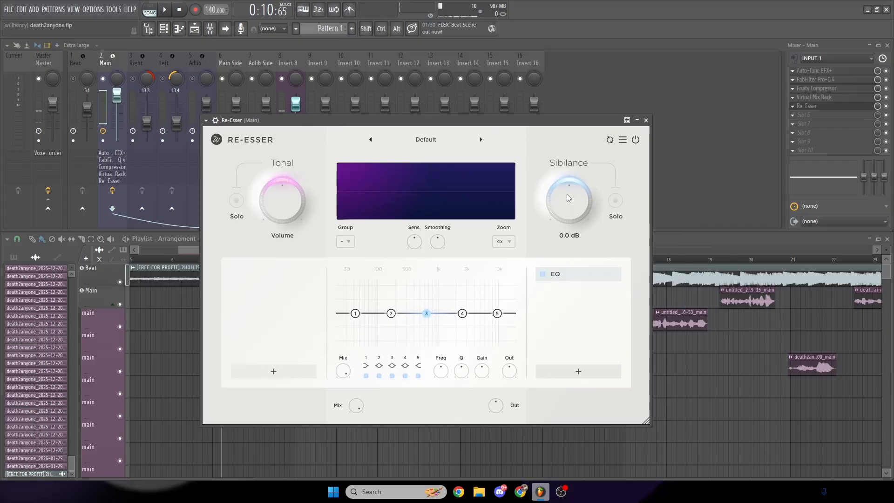
- Try Re-Esser's sibilance volume at 12 dB while playing back the opening vocals
left_click_drag(568, 198, 580, 203)
left_click(188, 259)
left_click_drag(233, 259, 217, 260)
left_click_drag(510, 120, 511, 110)
left_click_drag(608, 190, 582, 148)
left_click_drag(539, 111, 628, 115)
key("space")
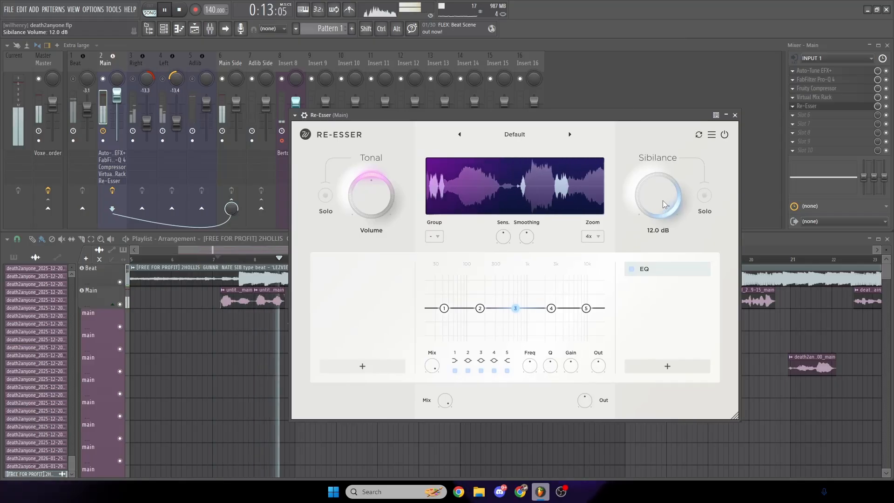
left_click_drag(658, 194, 659, 251)
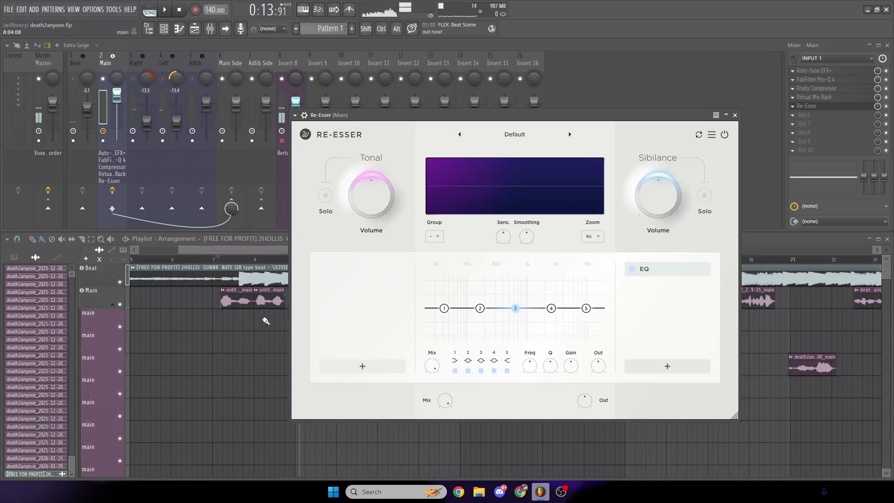
- Play the vocals from their start and turn Re-Esser's sibilance volume down slightly from 0 dB
left_click(223, 261)
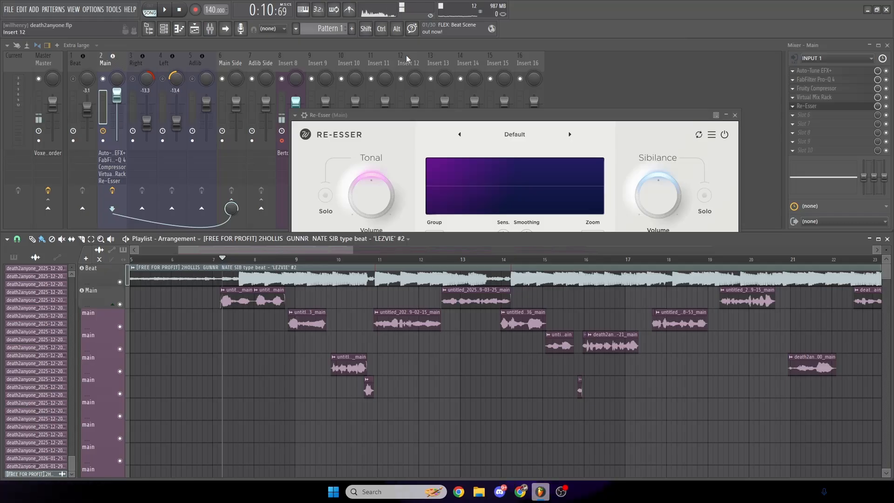
left_click_drag(437, 115, 476, 96)
key("space")
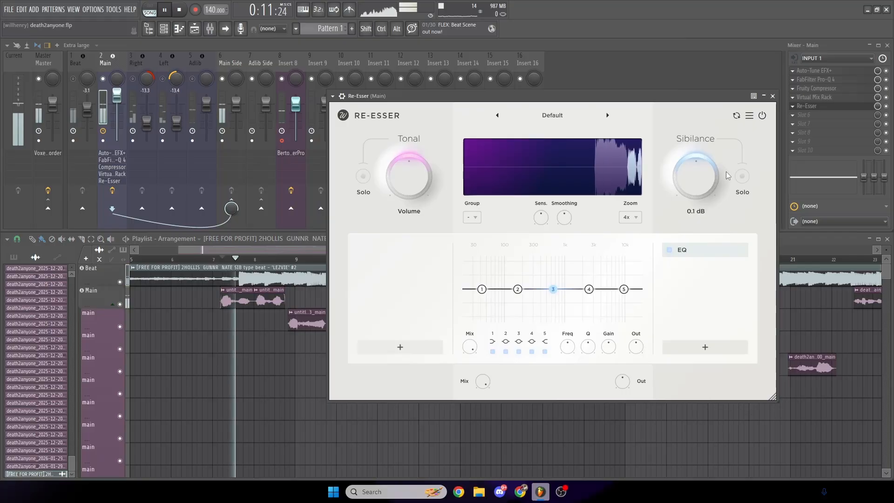
left_click_drag(690, 176, 694, 182)
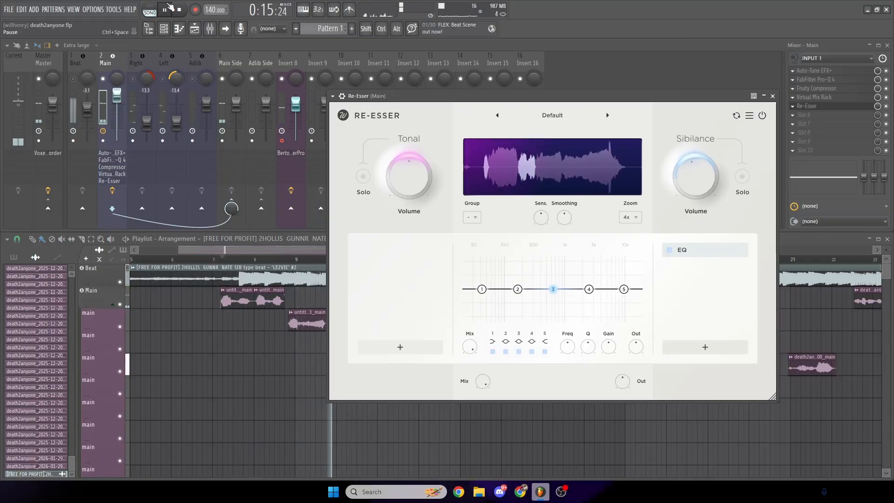
key("space")
- Raise Re-Esser's tonal volume to about 2.6 dB while playing back the opening vocals
left_click_drag(412, 190, 414, 185)
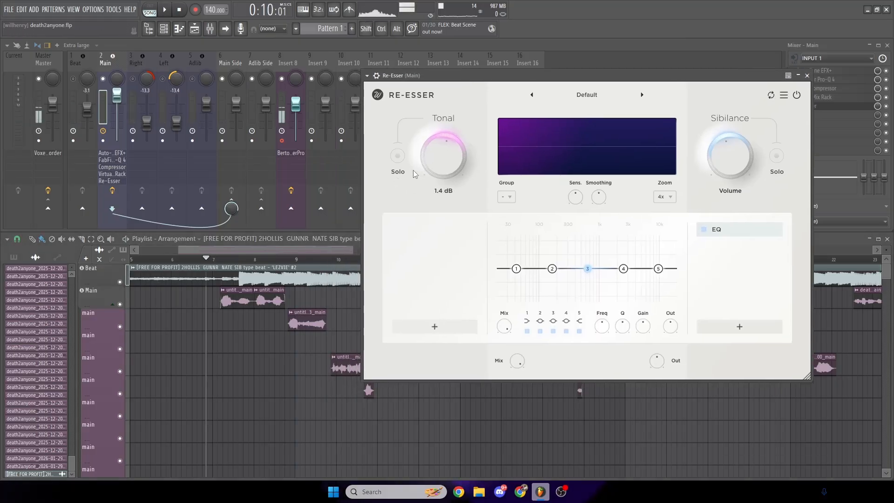
key("space")
left_click_drag(451, 158, 463, 157)
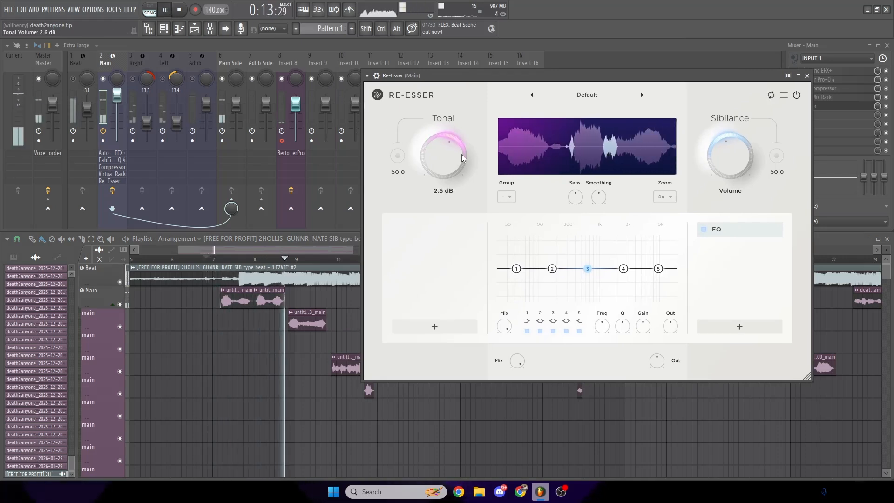
key("space")
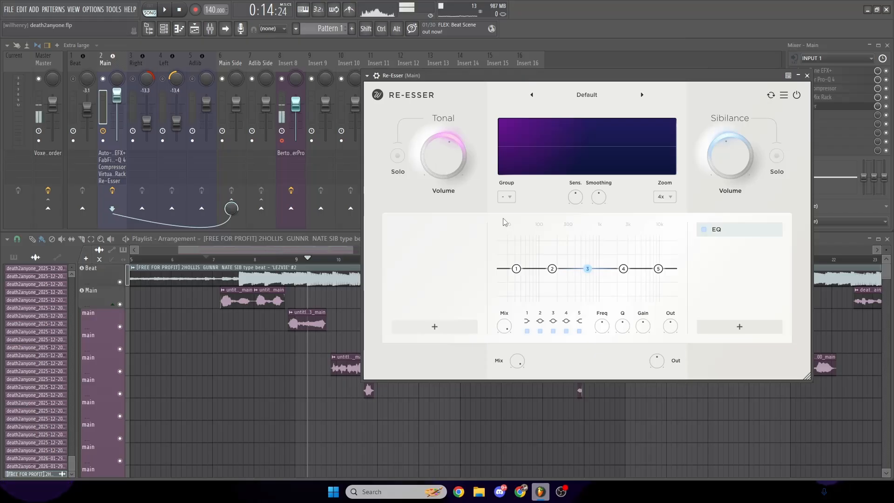
- Shift Re-Esser's EQ band 2 slightly lower in frequency, and set smoothing to 17.2 ms and sensitivity to 66%
mouse_move(552, 270)
left_mouse_down()
mouse_move(554, 237)
mouse_move(555, 273)
left_mouse_up()
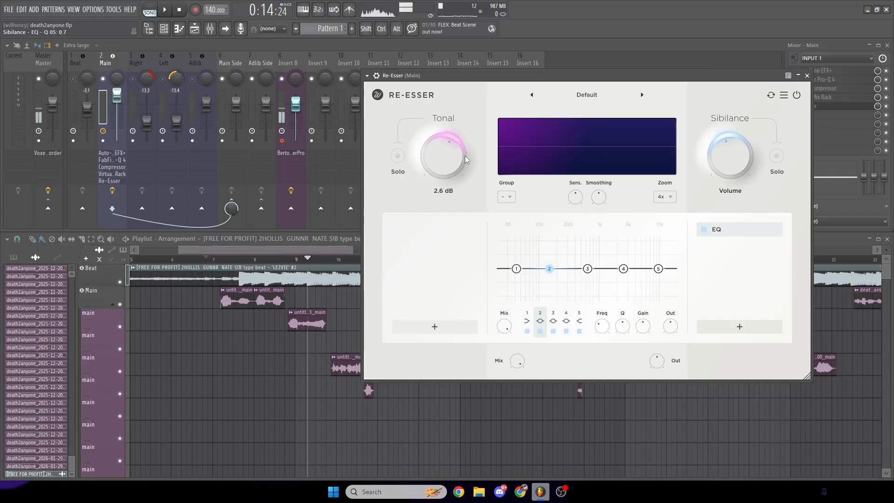
left_click(248, 258)
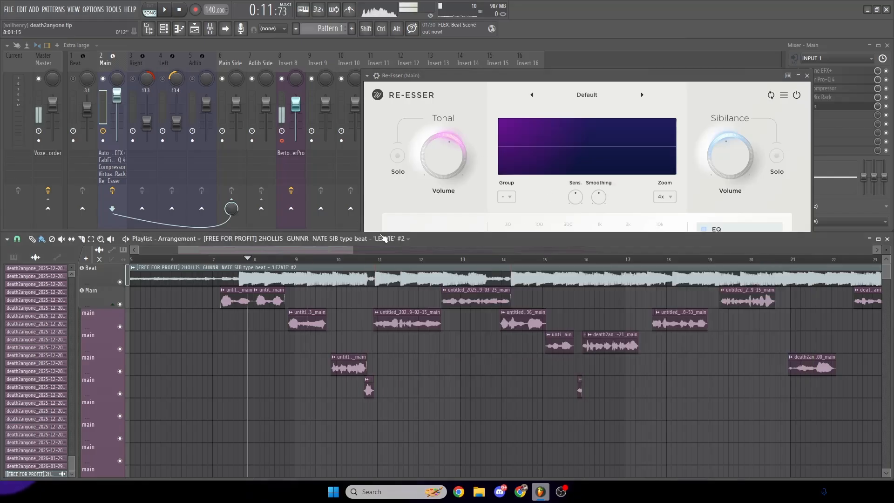
left_click(600, 82)
mouse_move(600, 187)
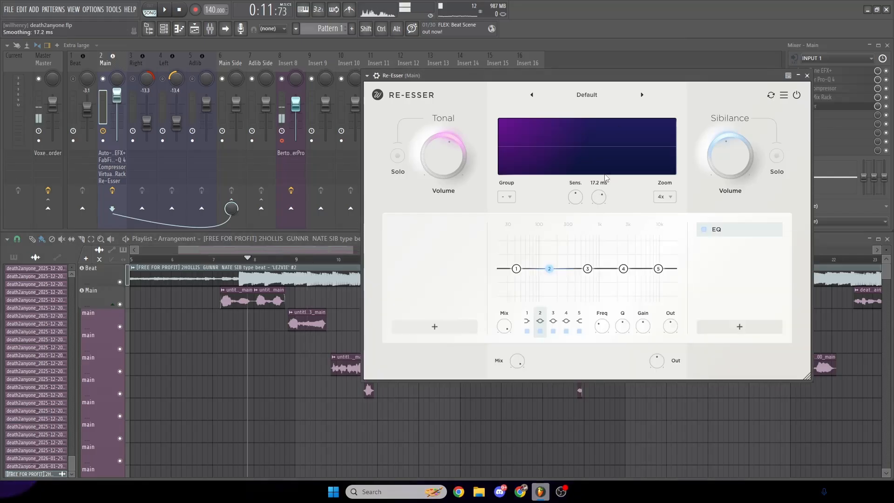
mouse_move(576, 197)
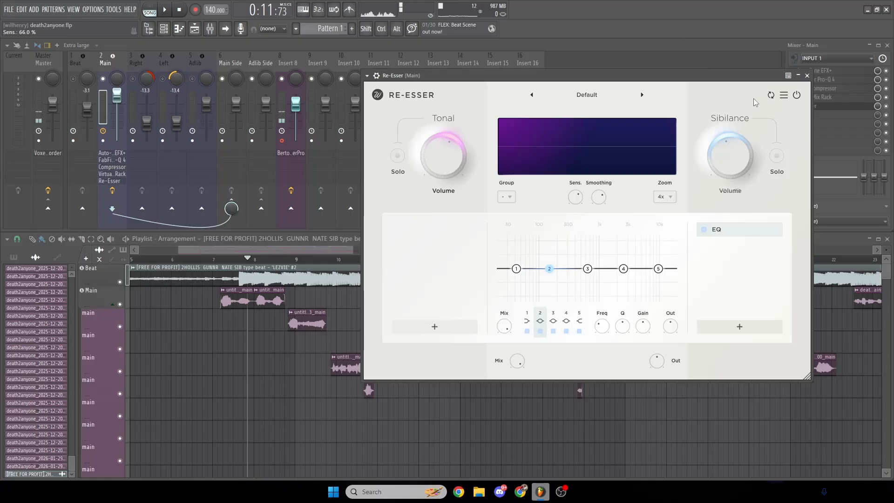
- Close Re-Esser, bypass it on the Main track and play back the opening vocals without it
left_click_drag(743, 75, 705, 76)
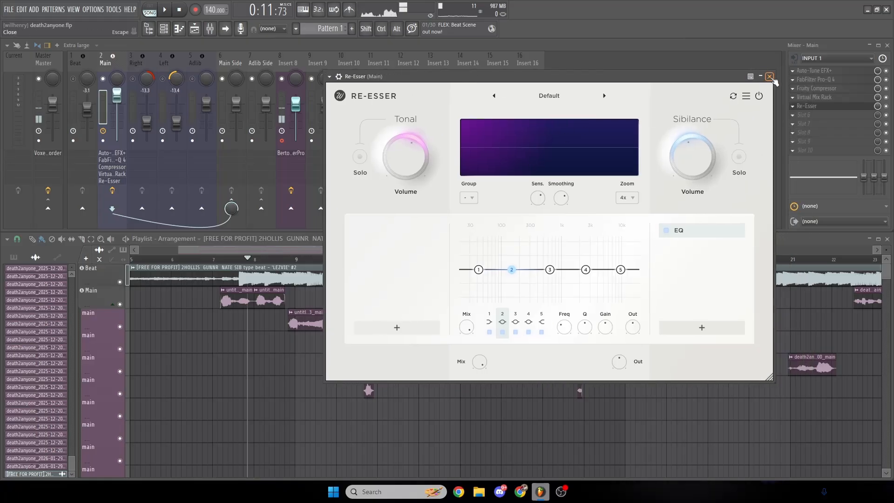
left_click(771, 78)
left_click(886, 106)
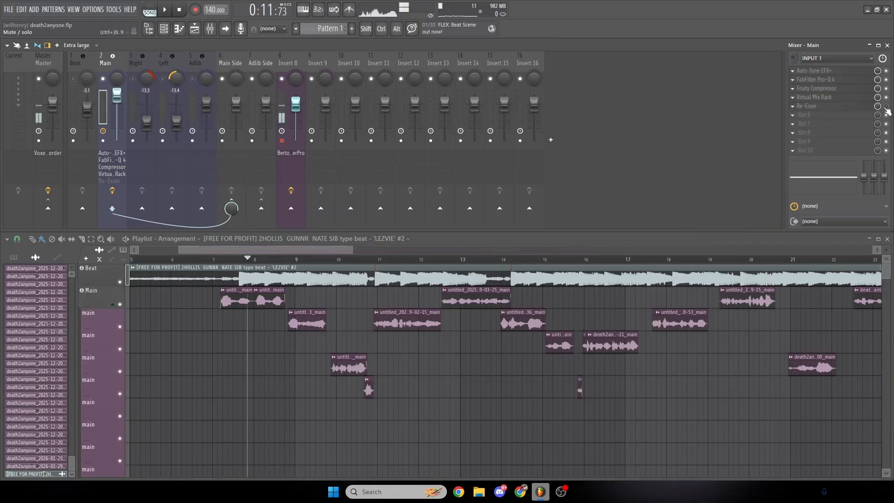
left_click(799, 118)
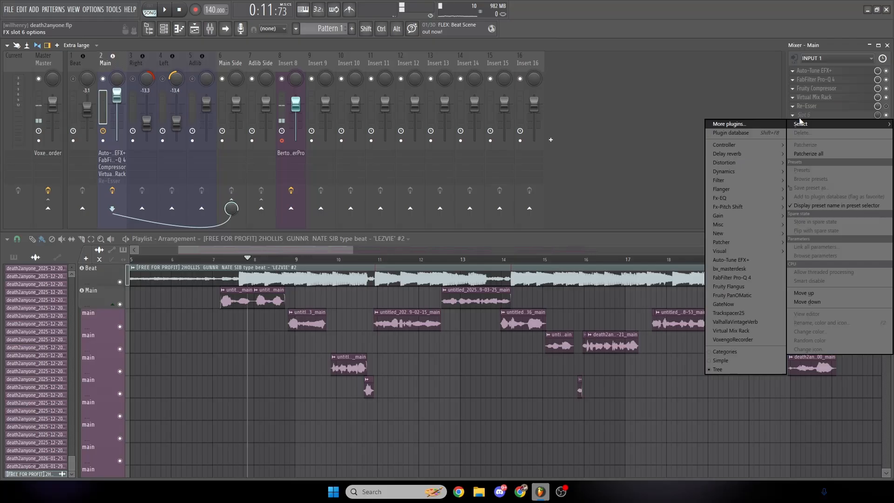
left_click(232, 257)
left_click(223, 259)
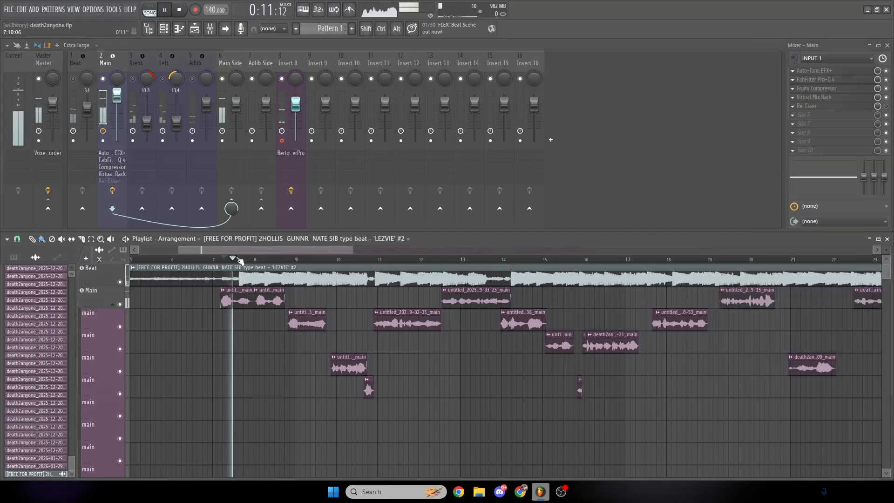
key("space")
left_click(808, 117)
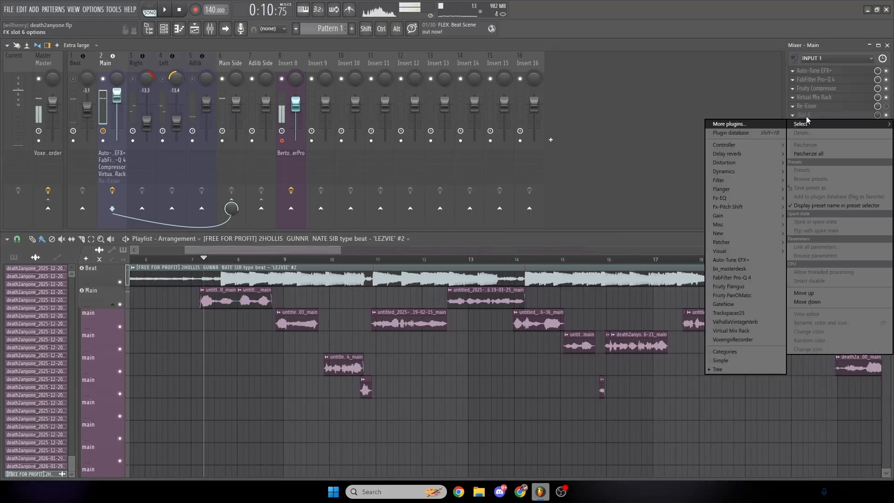
left_click(729, 124)
left_click_drag(409, 80, 463, 86)
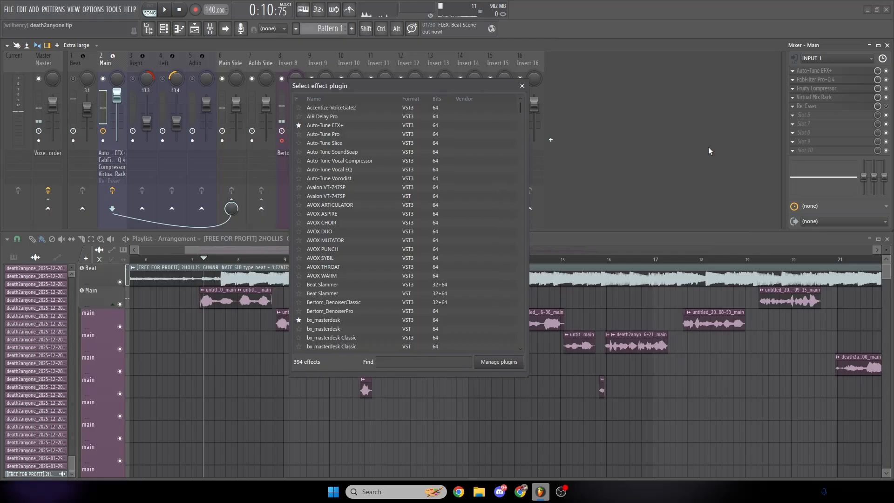
left_click(522, 85)
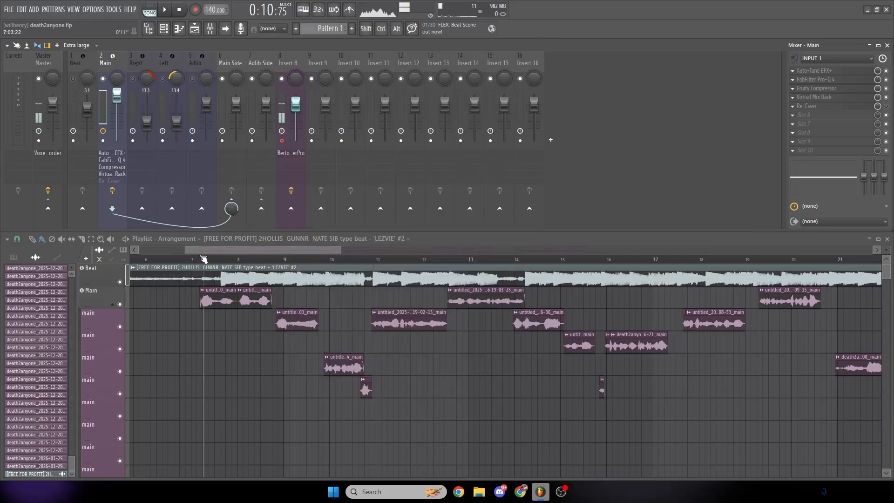
key("space")
key("space")
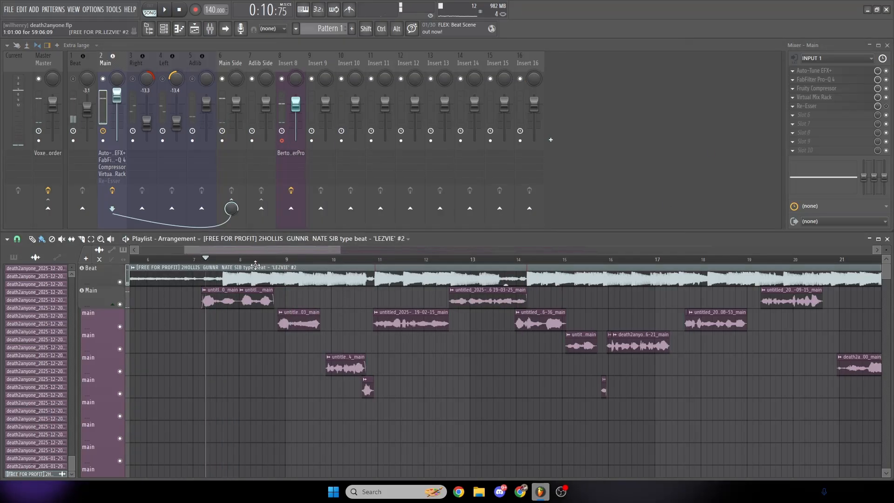
- Return the playhead to the start of the vocals and load Fruity Chorus into slot 6 of the Main track
left_click(203, 259)
left_click(805, 115)
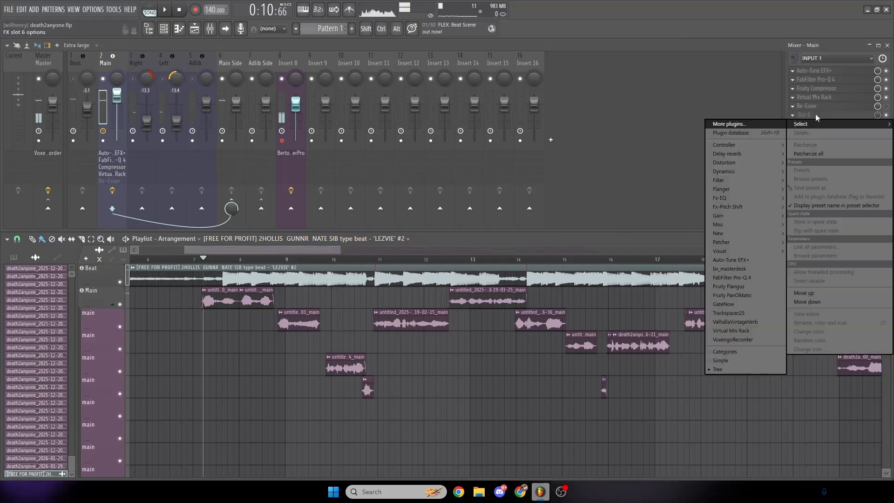
left_click(729, 124)
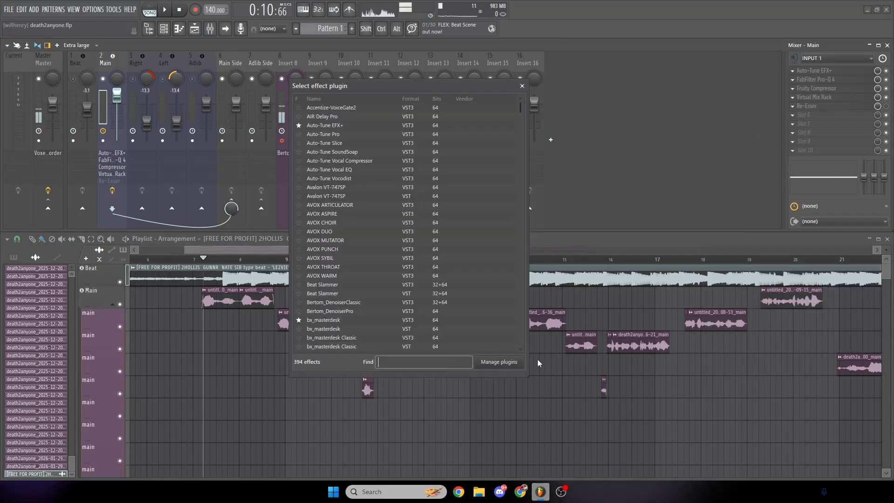
type("c")
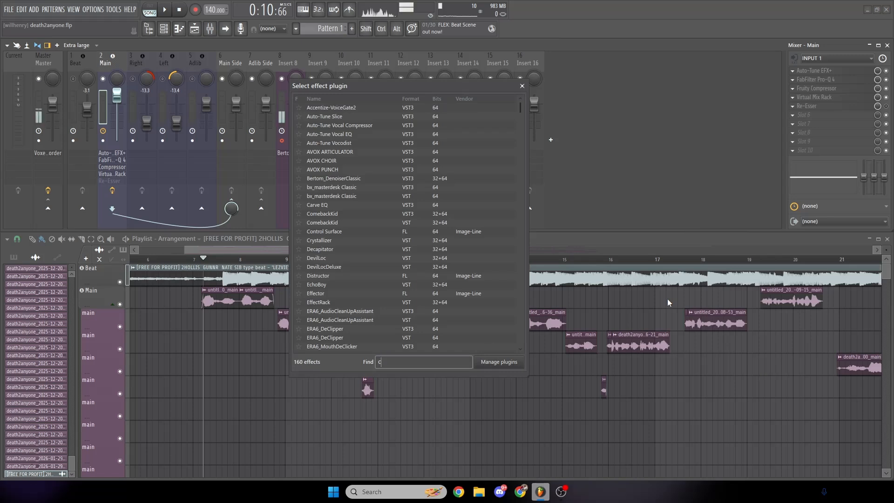
type("ho")
double_click(335, 126)
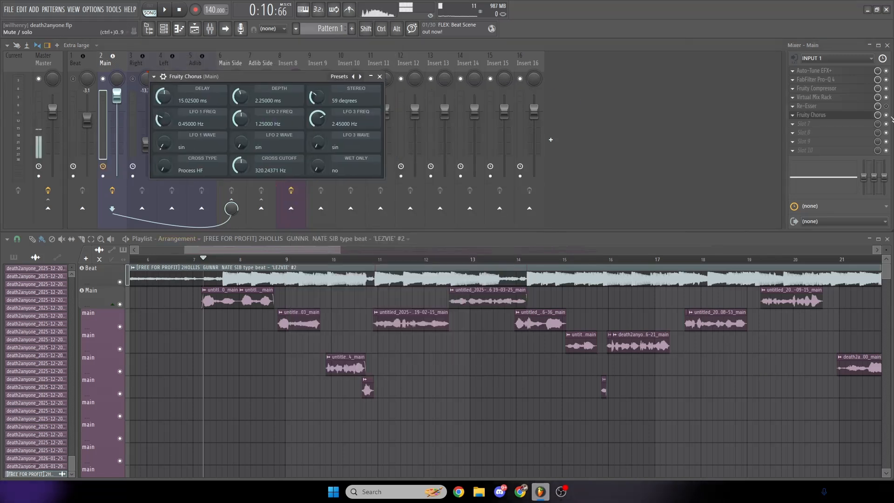
- Audition the opening vocals with Fruity Chorus's mix level lowered and with it at full
left_click_drag(877, 116, 877, 156)
key("space")
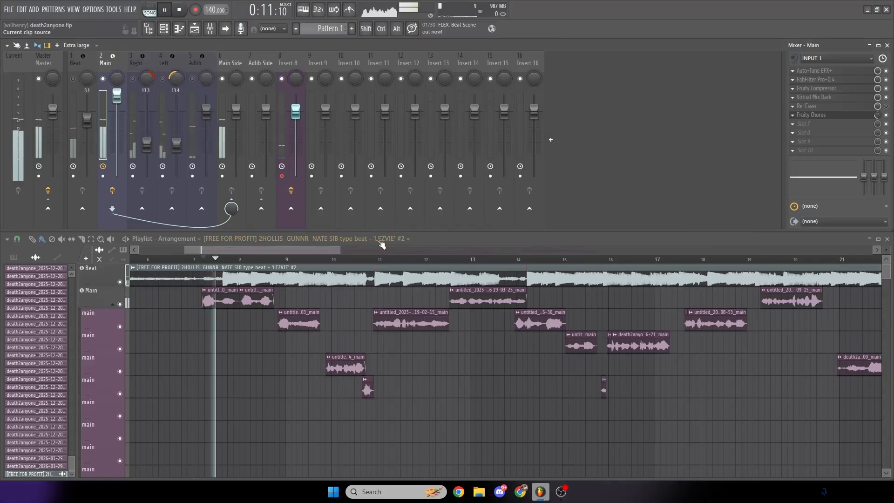
key("space")
scroll(878, 117, "down", 1)
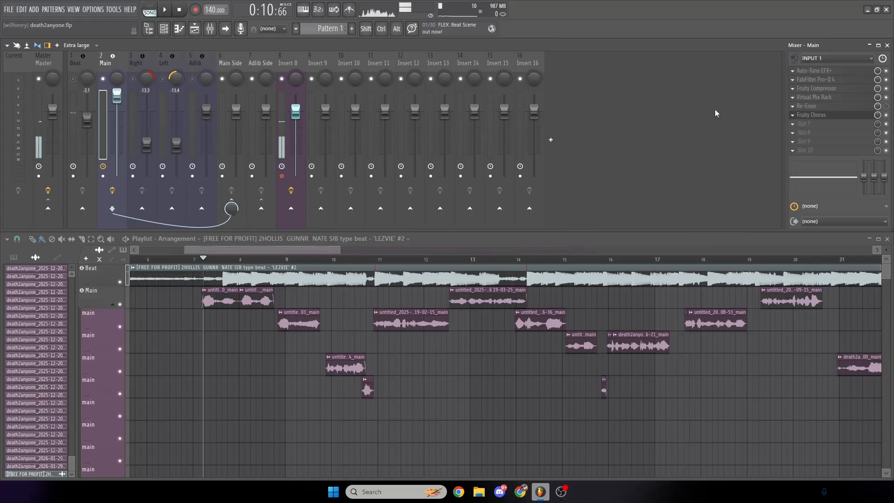
key("space")
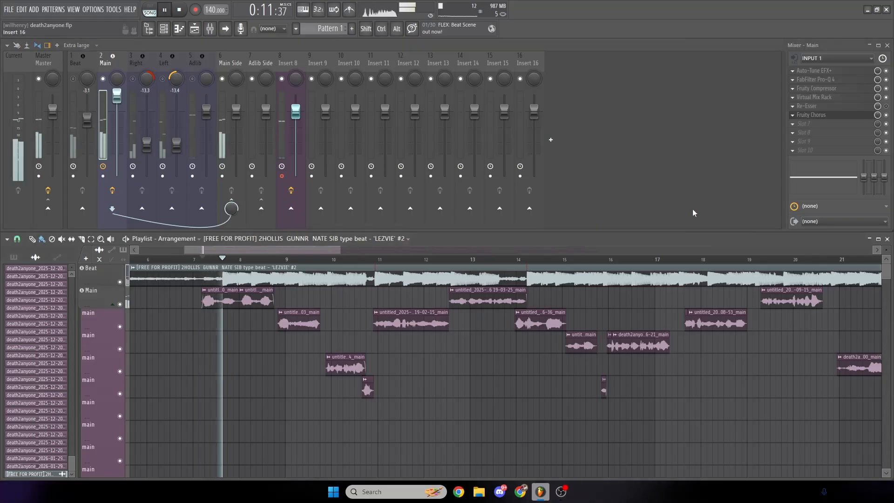
key("space")
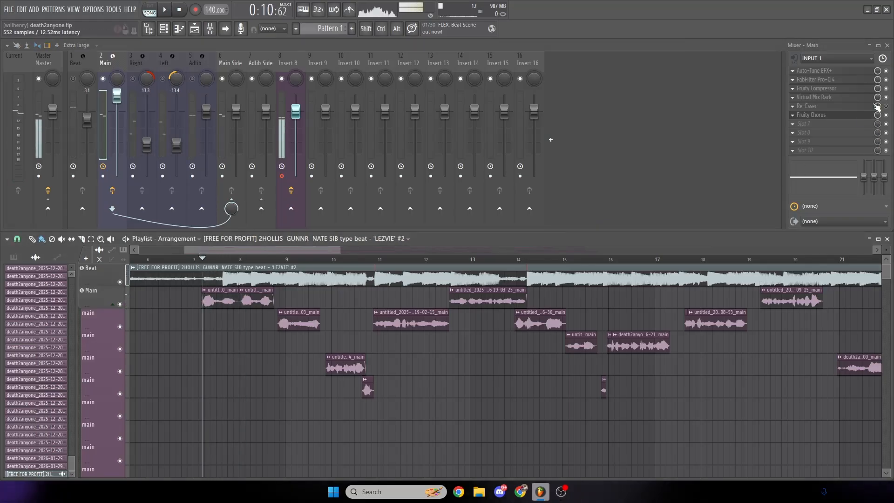
- Set Fruity Chorus's mix level to 50% and play back the opening vocals
left_click_drag(877, 116, 877, 133)
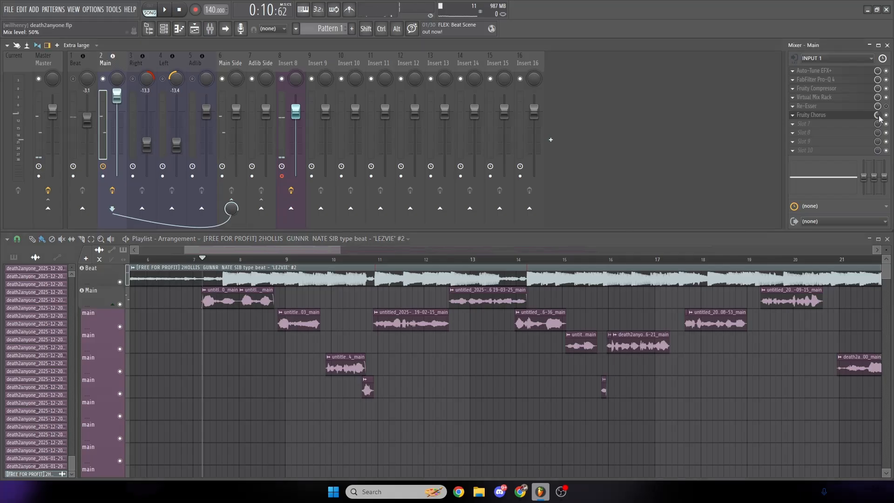
key("space")
key("space")
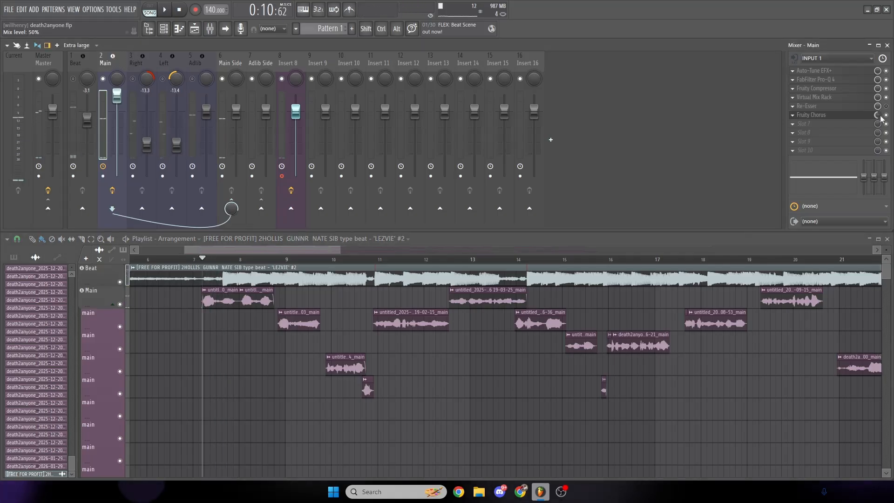
- Stop playback and load Xvox Pro into slot 7 of the Main track
key("space")
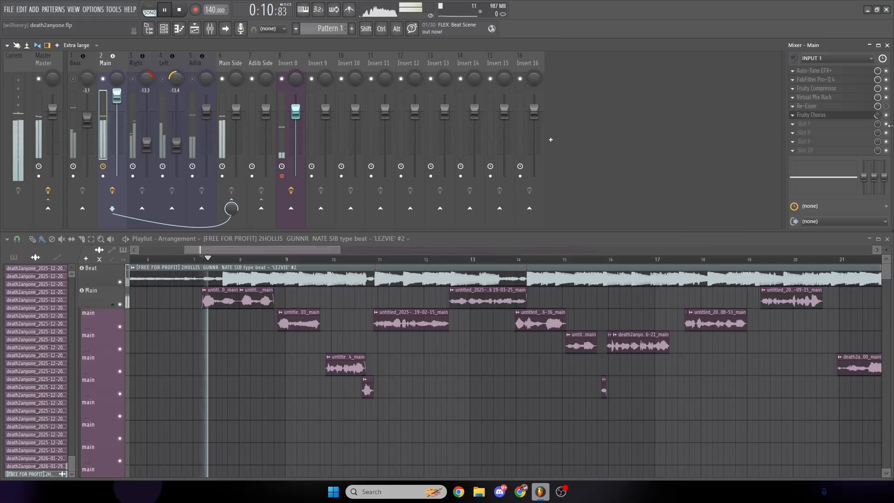
key("space")
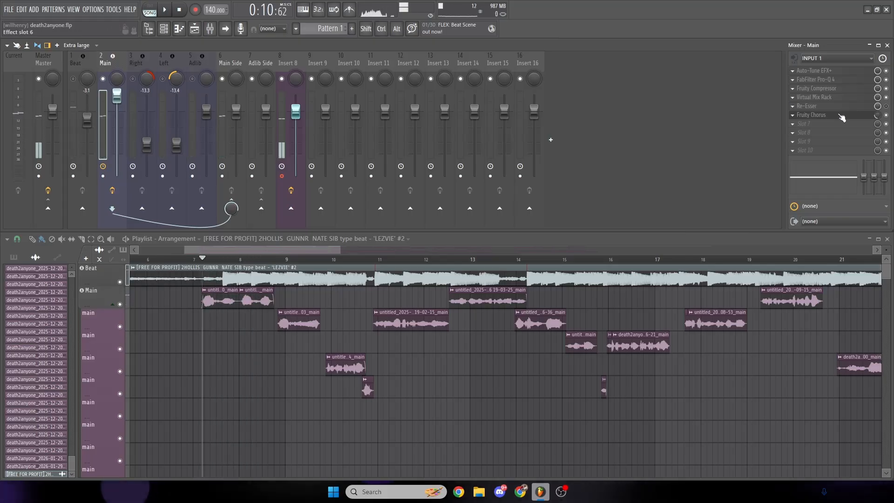
left_click(817, 124)
left_click(747, 134)
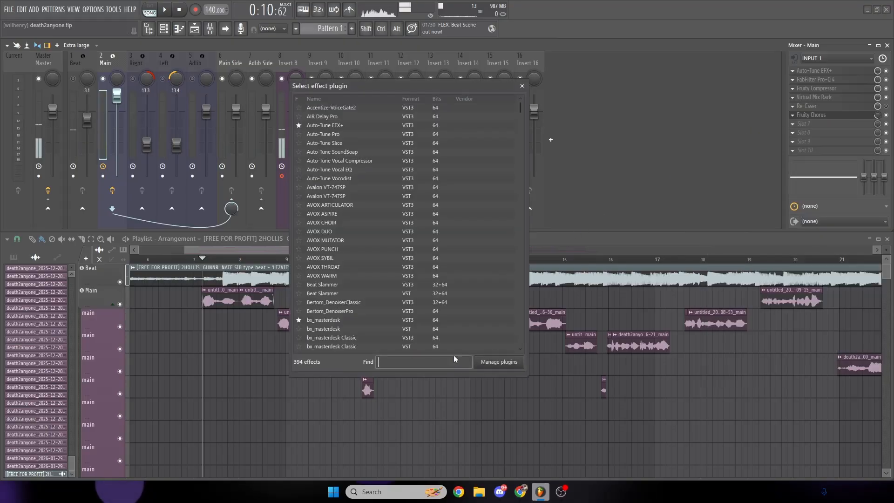
type("vo")
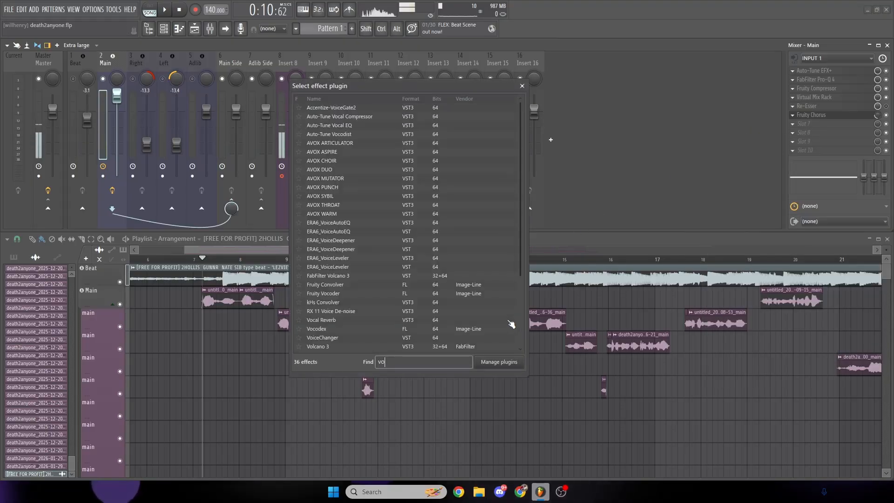
type("x")
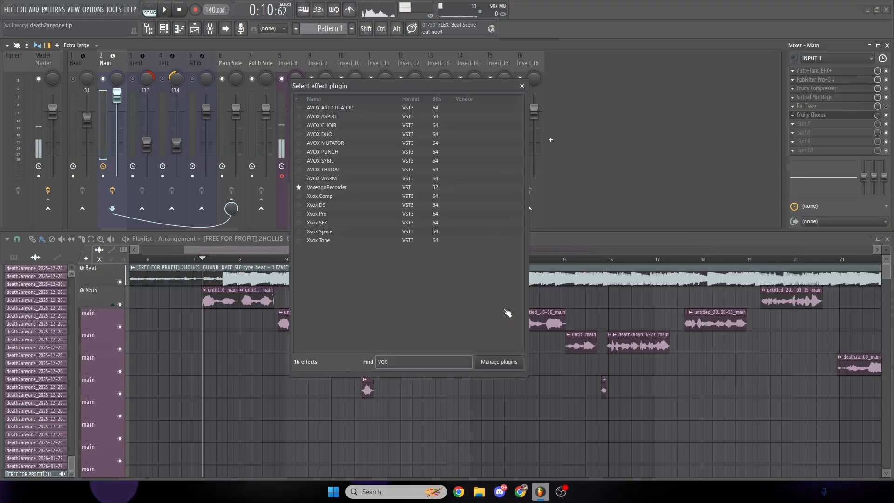
double_click(343, 214)
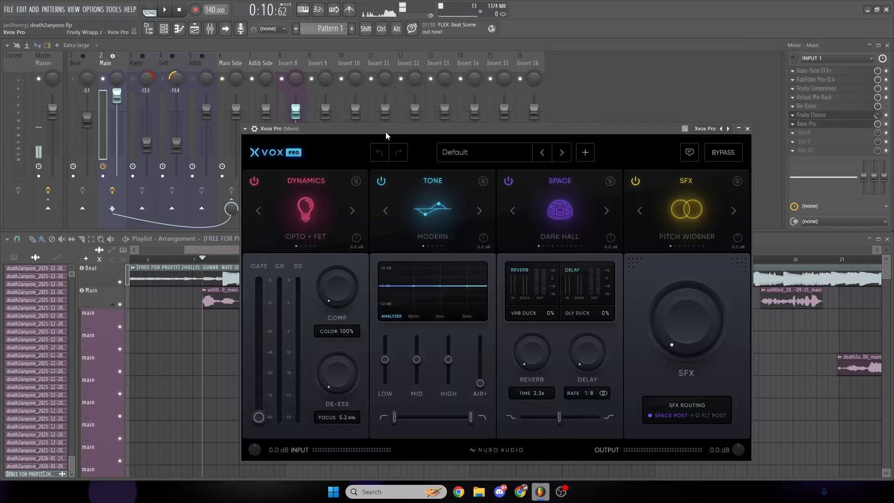
left_click_drag(386, 132, 357, 74)
- Try Xvox Pro's De-Ess amount at 20% and reset it to 0%
left_click_drag(317, 238, 302, 213)
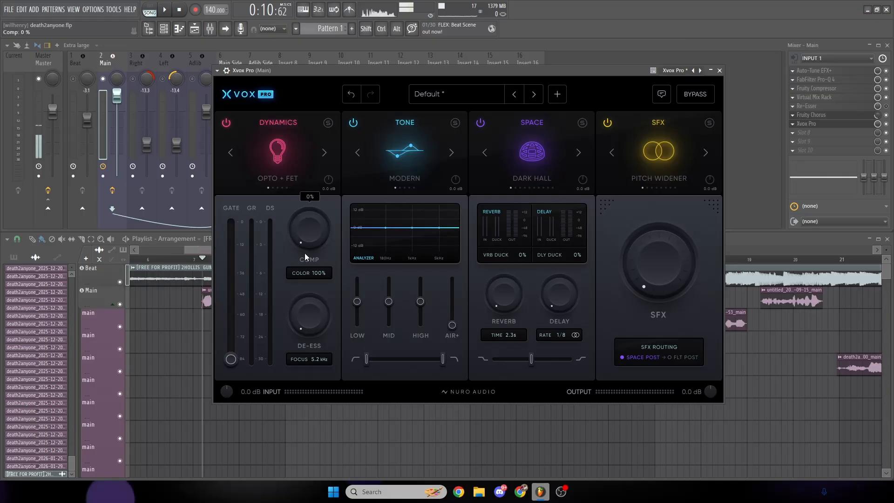
left_click_drag(306, 313, 306, 301)
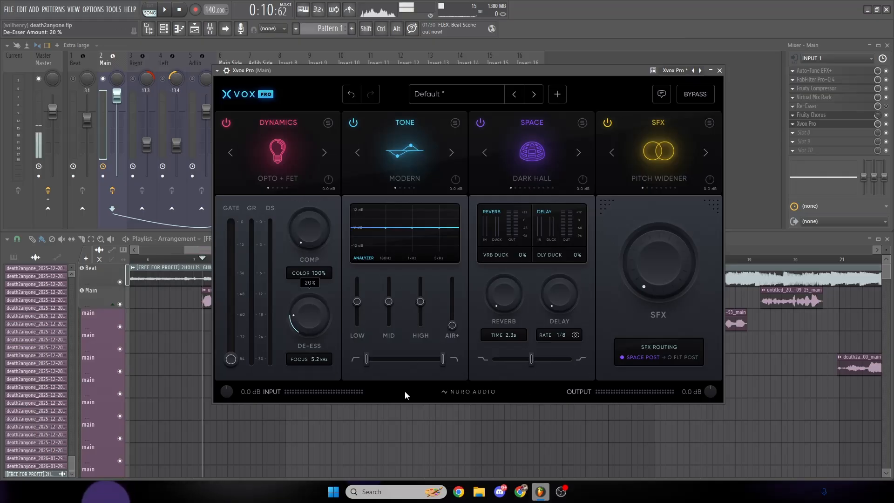
double_click(306, 312)
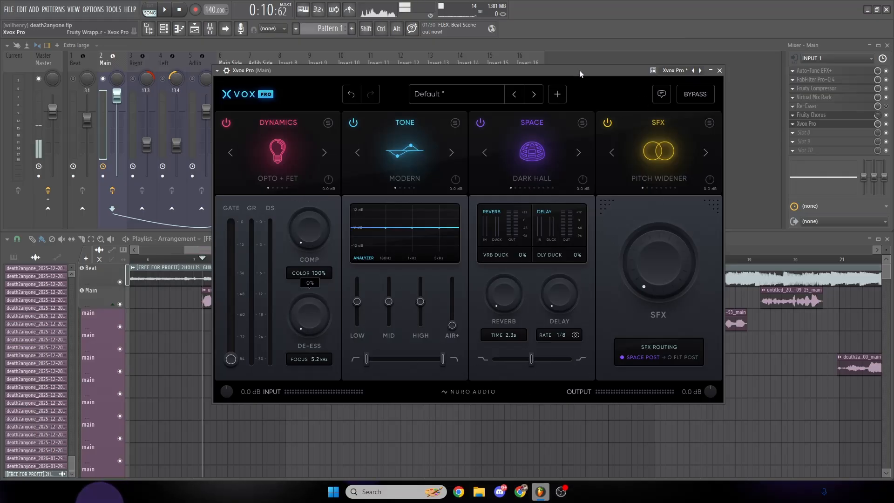
- Move the Xvox Pro window clear of the mixer faders and play back the opening vocals through its default settings
left_click_drag(580, 70, 677, 59)
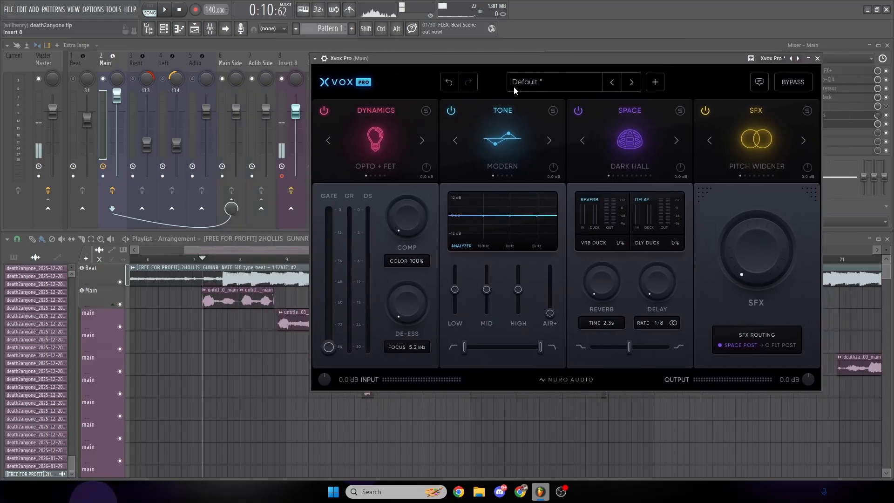
left_click_drag(501, 58, 522, 87)
left_click_drag(242, 250, 251, 253)
key("space")
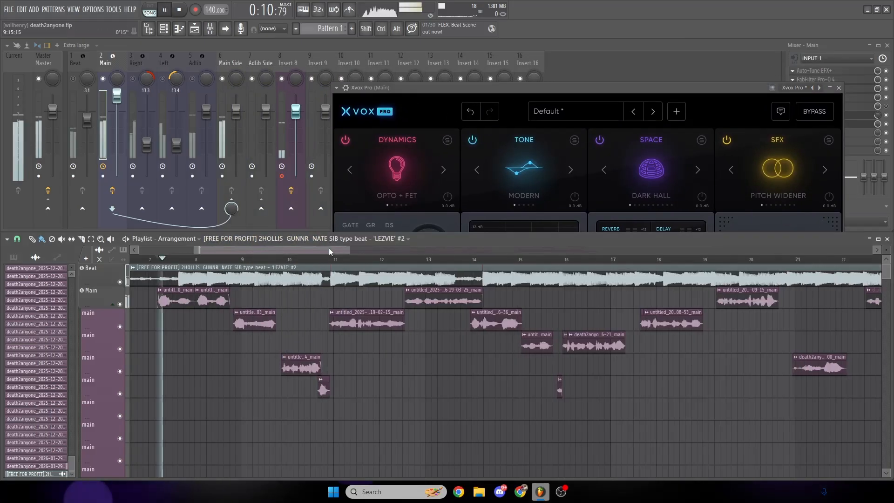
left_click_drag(552, 89, 487, 58)
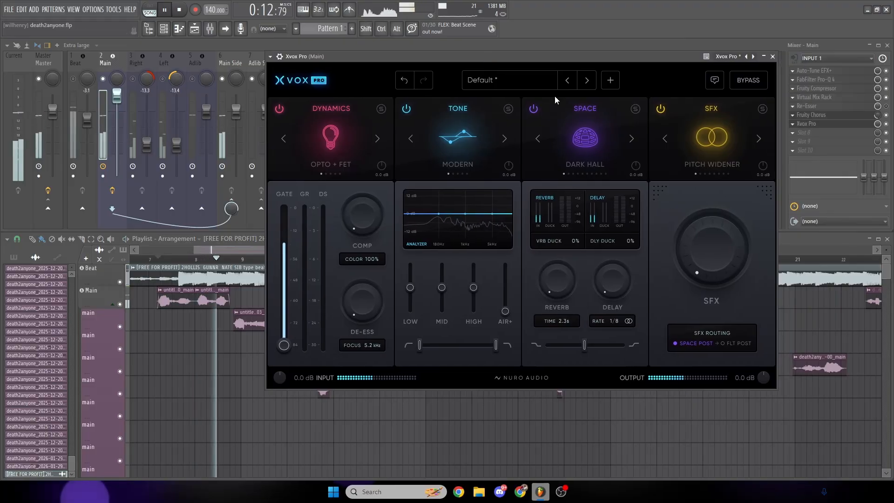
key("space")
- Set Xvox Pro's Comp to 14%, its high-pass filter to 72 Hz and its Air+ amount to 7%
left_click_drag(358, 217, 358, 203)
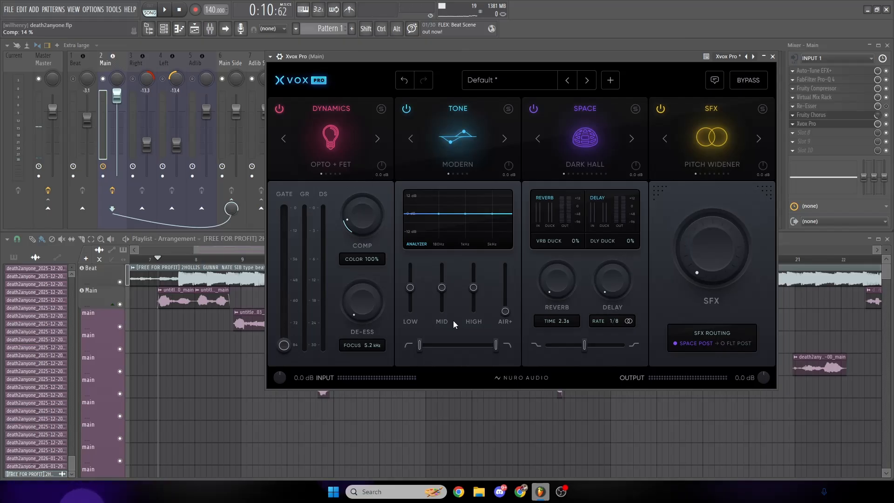
left_click_drag(420, 346, 431, 350)
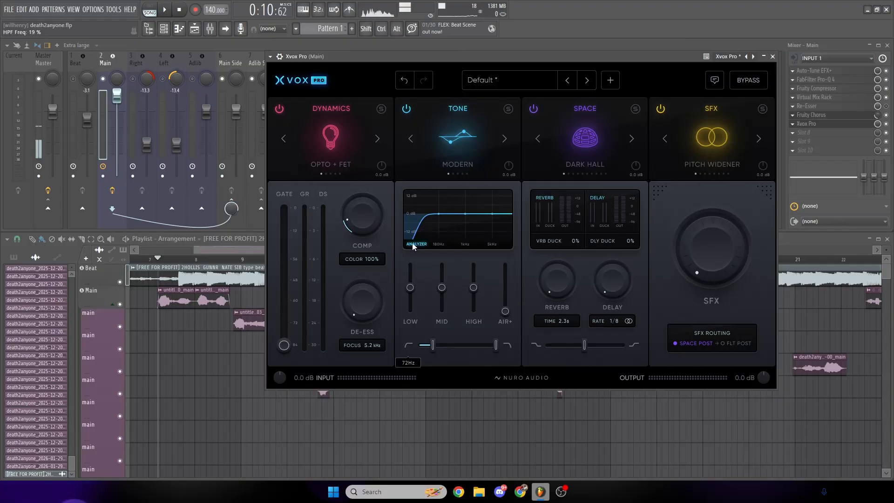
left_click(506, 311)
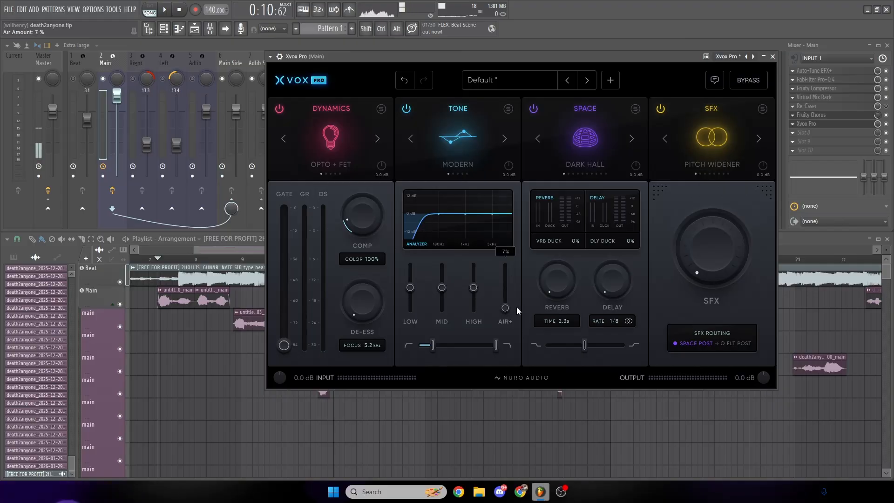
- Set up Xvox Pro's Dark Hall space with raised reverb, 1.2 s time, brighter tone filter, 18% delay, and 45% reverb and delay ducking
left_click_drag(584, 345, 606, 346)
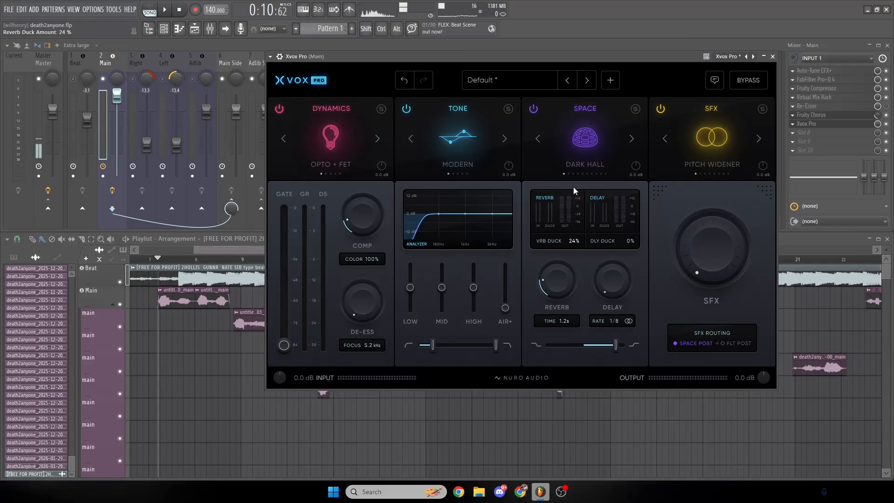
left_click_drag(571, 149, 574, 153)
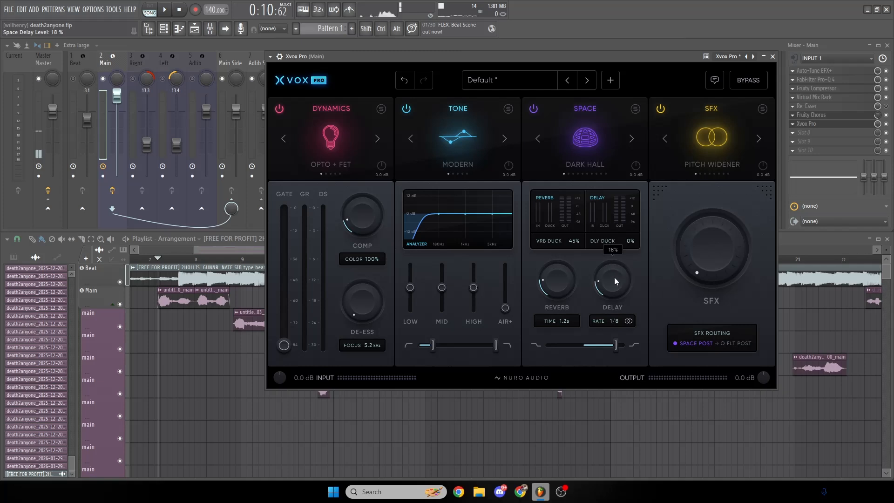
left_click_drag(614, 273, 607, 295)
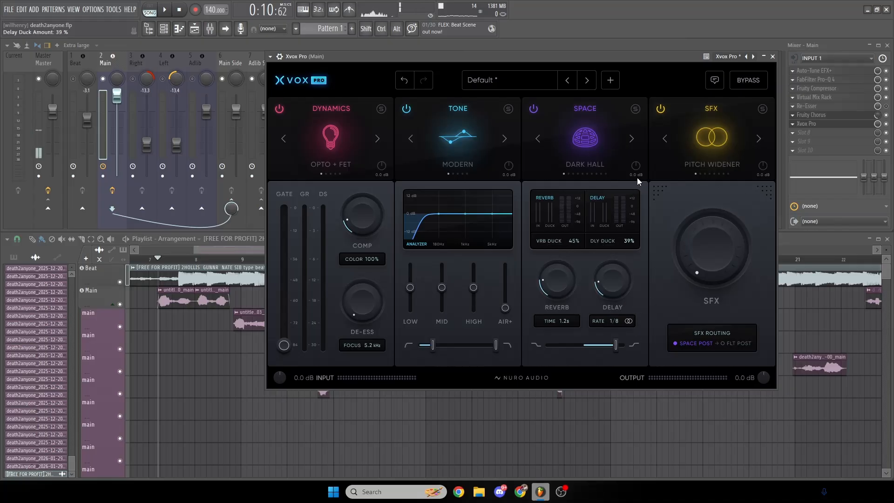
left_click_drag(637, 178, 639, 166)
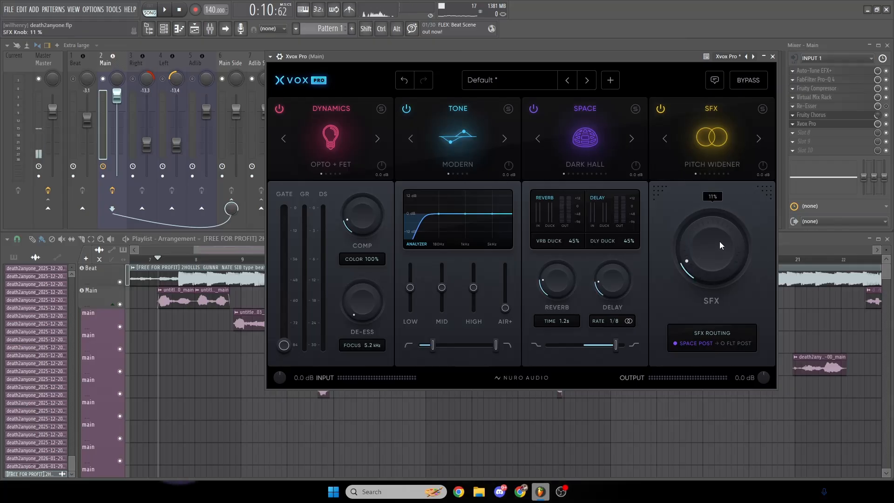
- Set Xvox Pro's Pitch Widener SFX amount to 15% and close the plugin window
left_click_drag(719, 241, 718, 234)
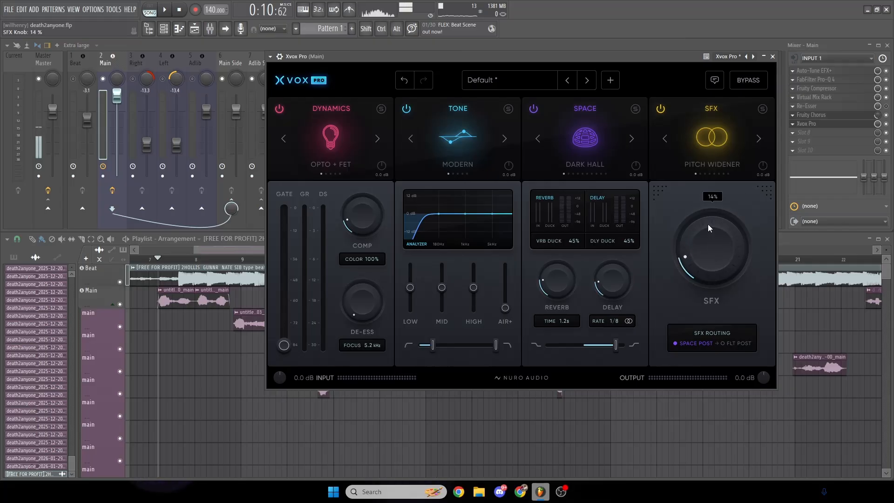
left_click_drag(708, 225, 708, 222)
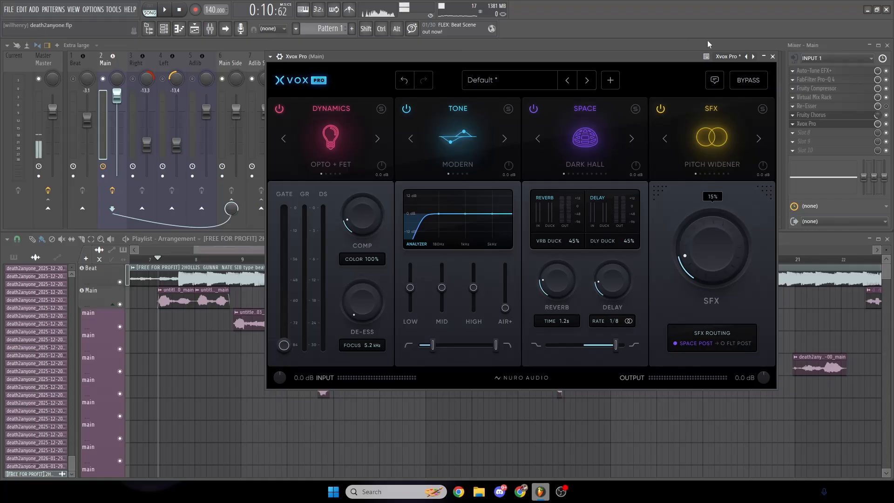
left_click_drag(694, 58, 699, 60)
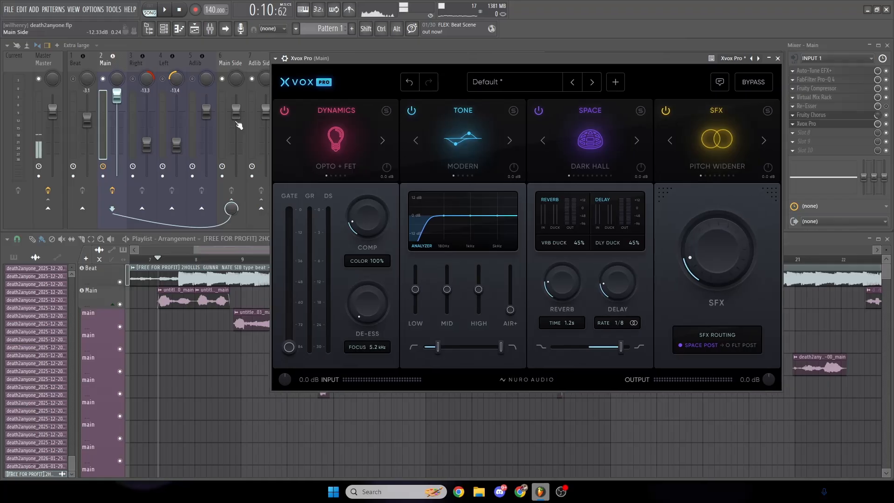
left_click(770, 59)
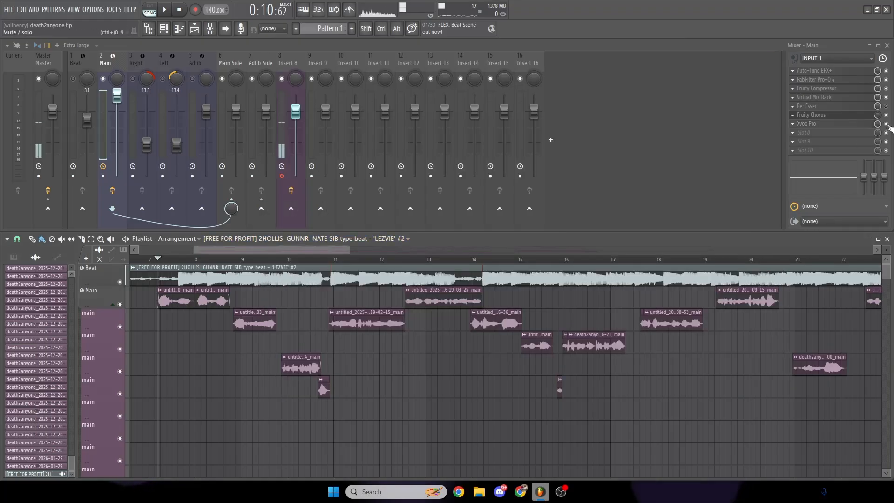
- Compare the opening vocals with Xvox Pro bypassed and with it enabled on the Main track
key("space")
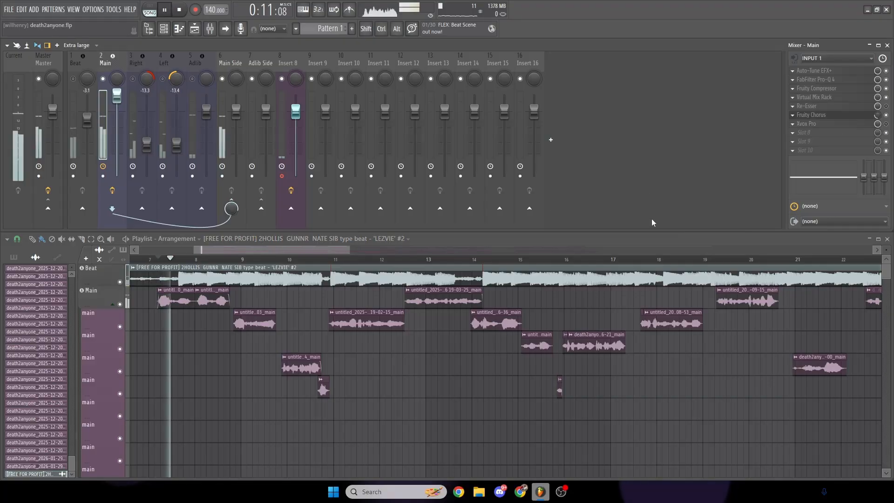
key("space")
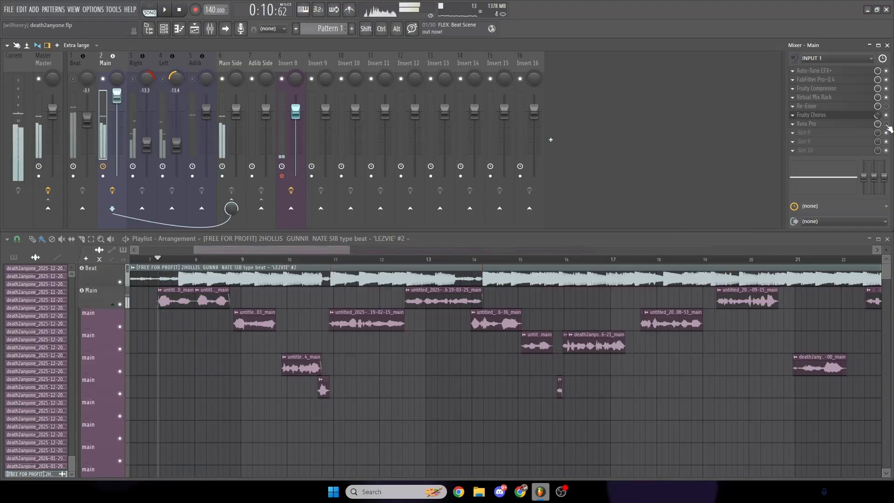
key("space")
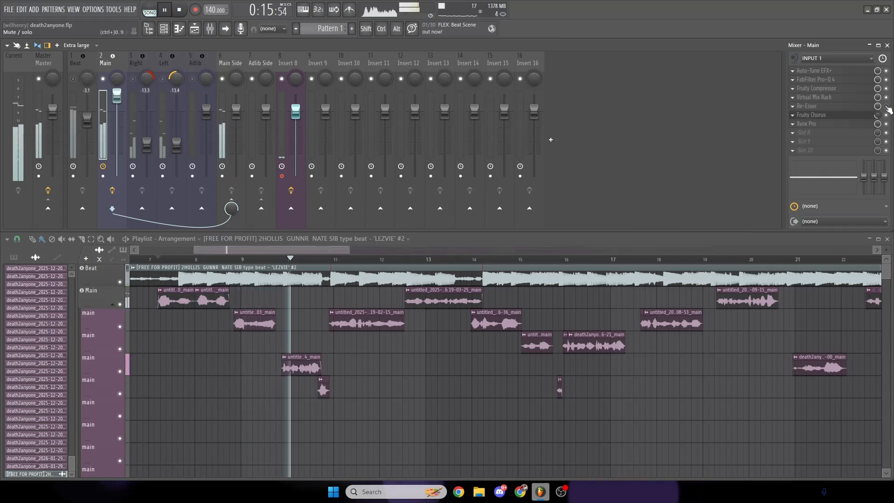
key("space")
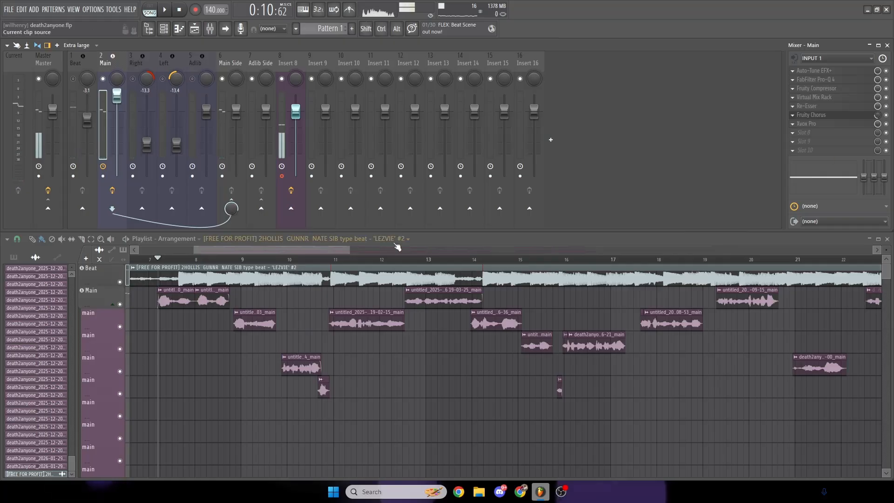
key("space")
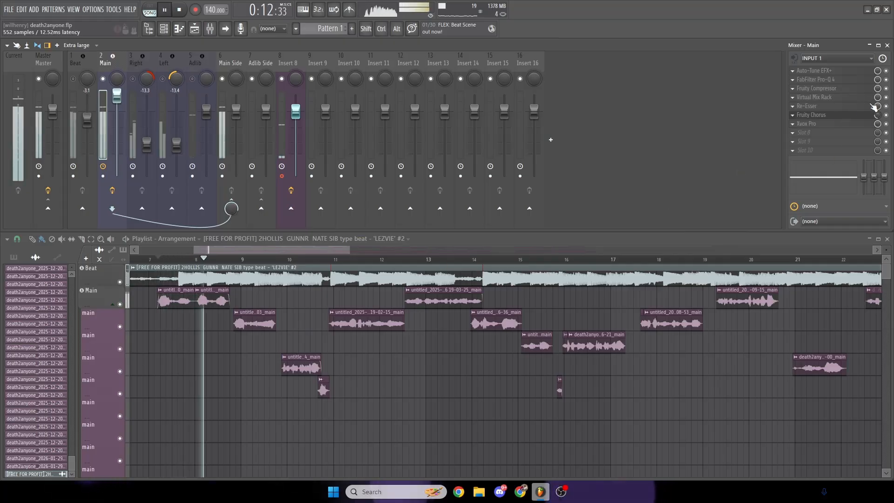
key("space")
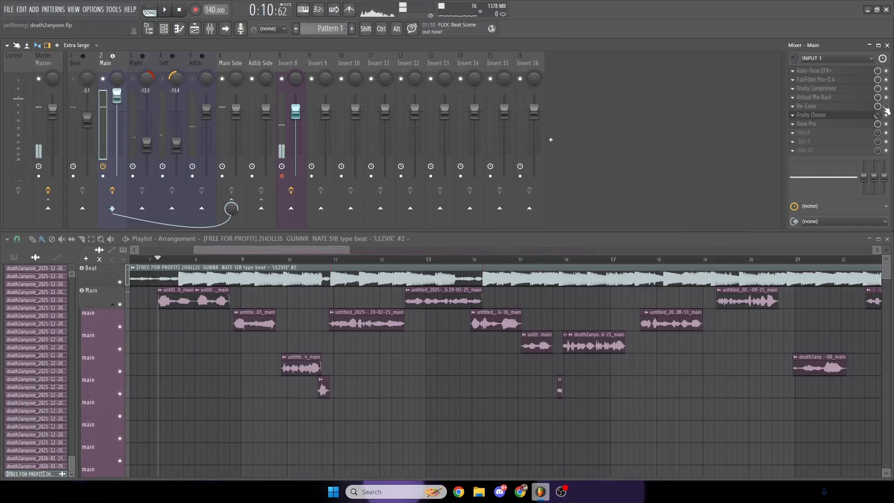
- Move the playhead just before the first vocal clip and play back the opening vocals from there
left_click(808, 134)
left_click(811, 133)
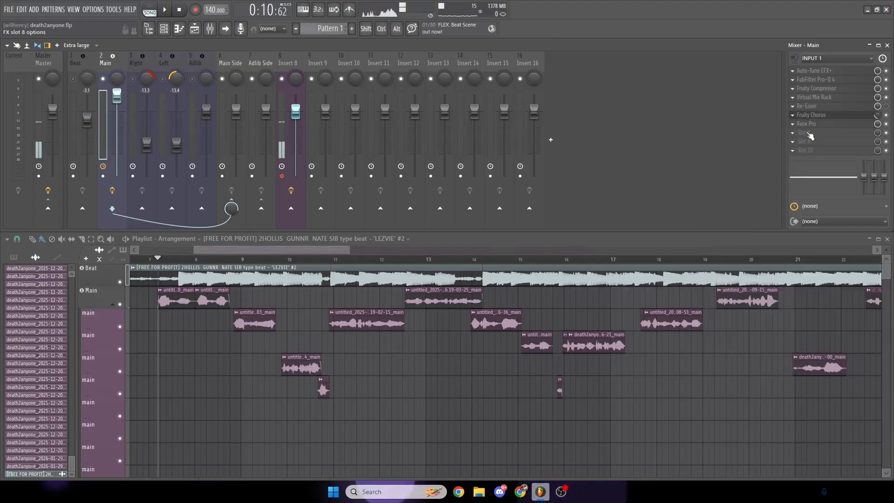
left_click(155, 259)
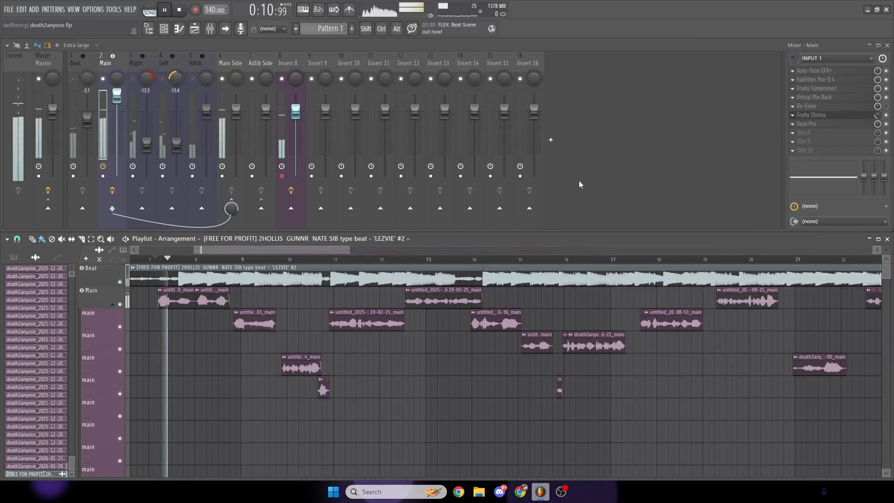
- Add a Chorus effect with its Mix at 14 in the Main track's Auto-Tune EFX+ and play back the opening vocals
left_click(816, 79)
left_click(814, 70)
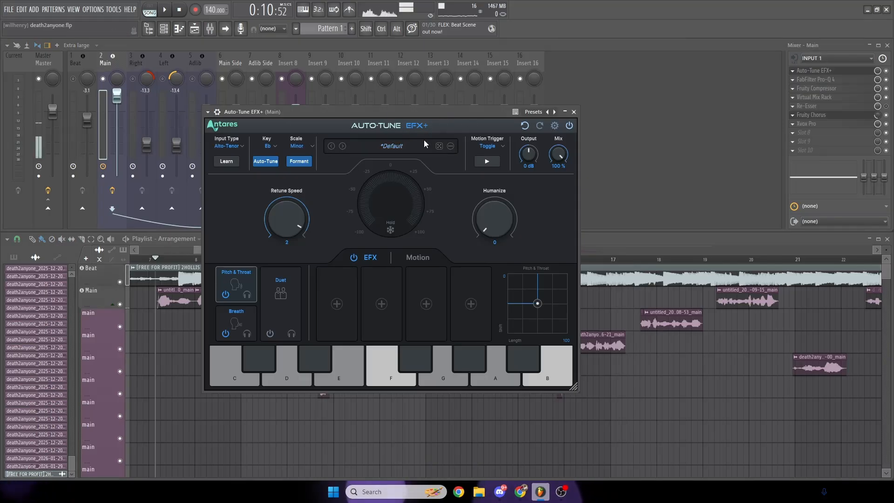
left_click(344, 303)
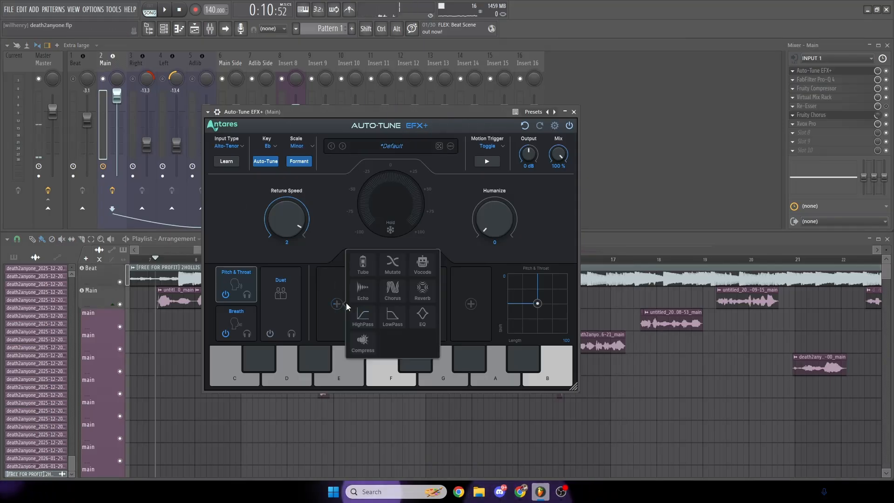
left_click(392, 291)
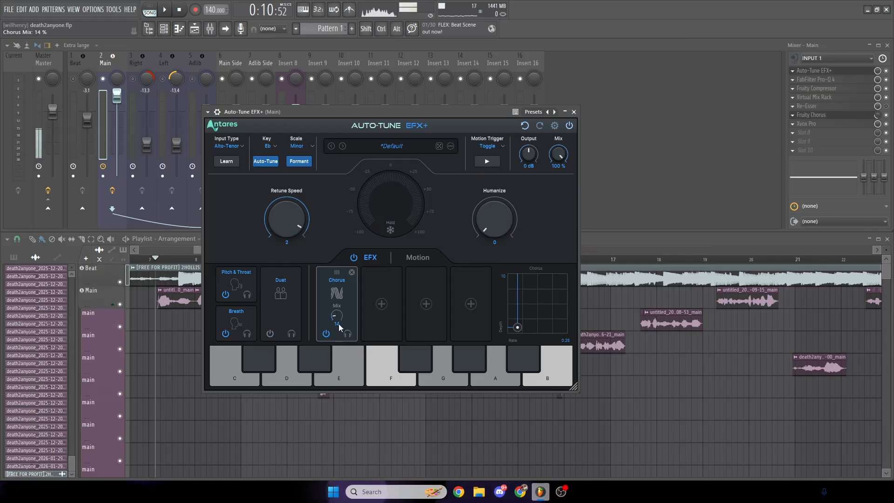
left_click(574, 112)
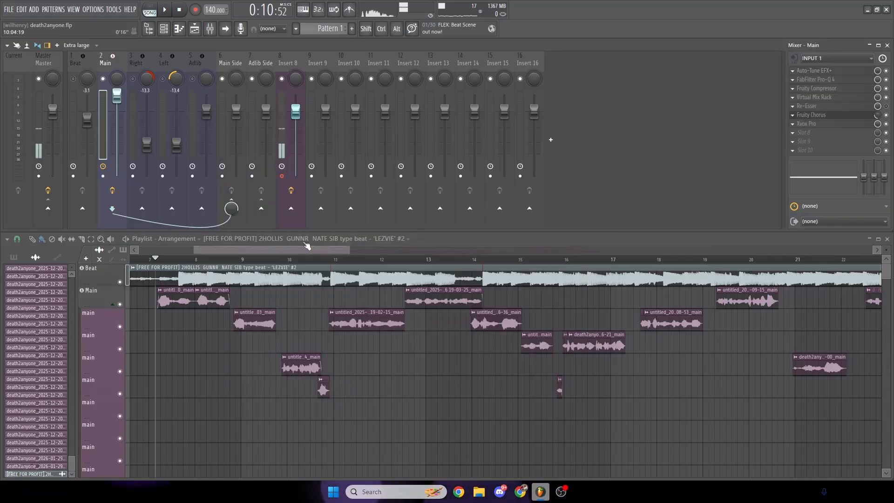
key("space")
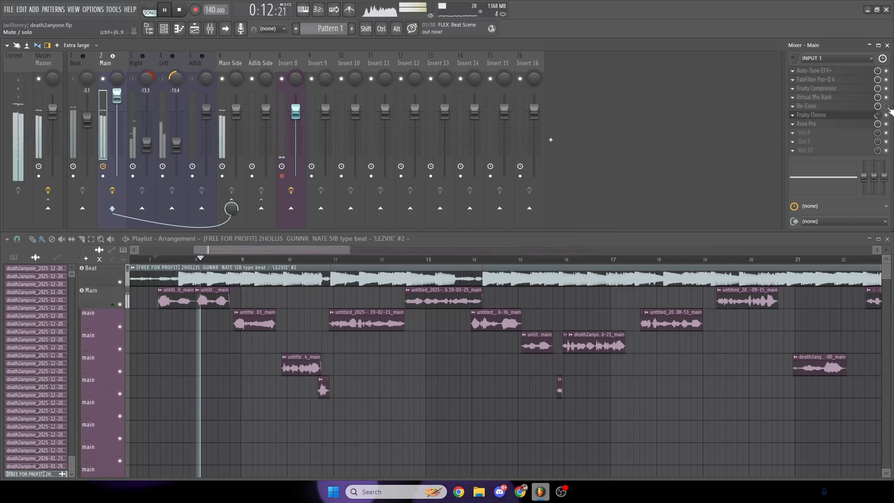
- Restart playback of the opening vocals over the beat with Re-Esser bypassed on the Main track
key("space")
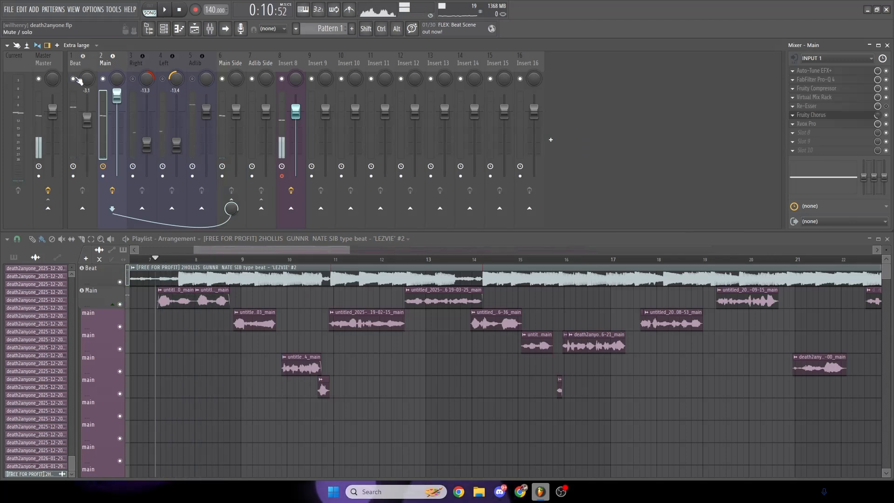
key("space")
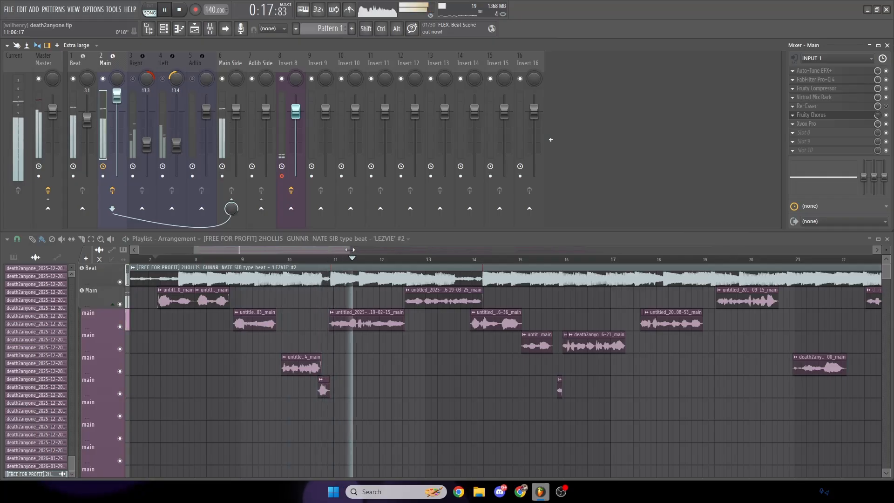
left_click_drag(350, 250, 320, 250)
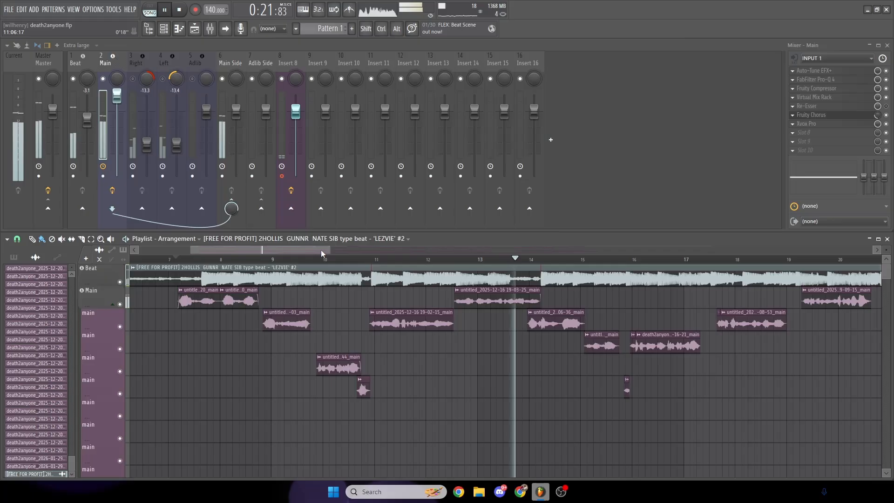
key("space")
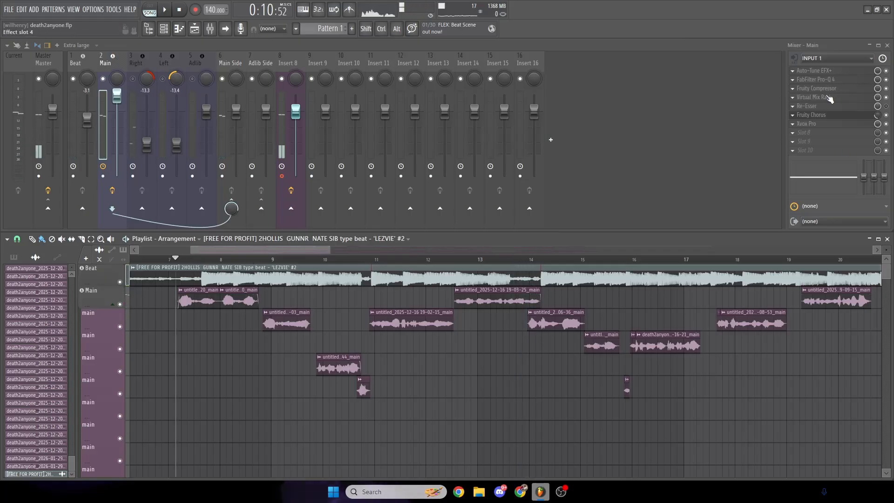
- Raise the upper bands slightly in Main's FabFilter Pro-Q 4, with the 4593 Hz bell at +0.42 dB, and close the plugin window
left_click(830, 99)
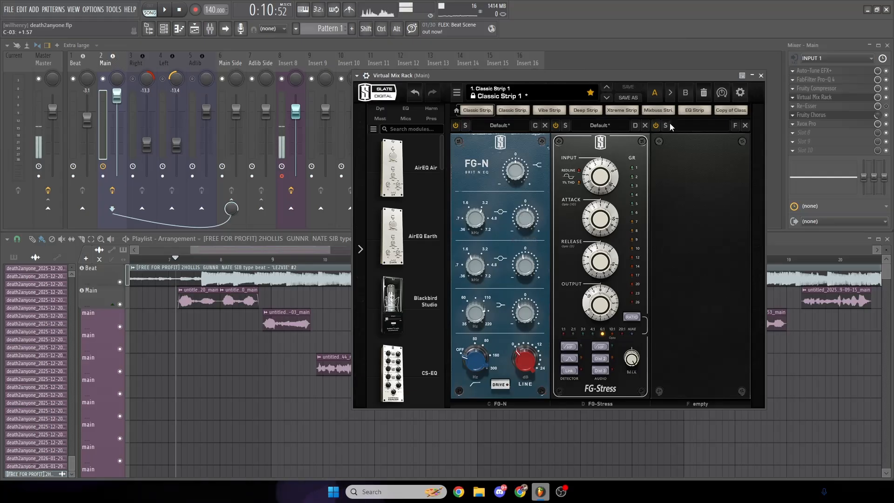
left_click(761, 75)
left_click(818, 79)
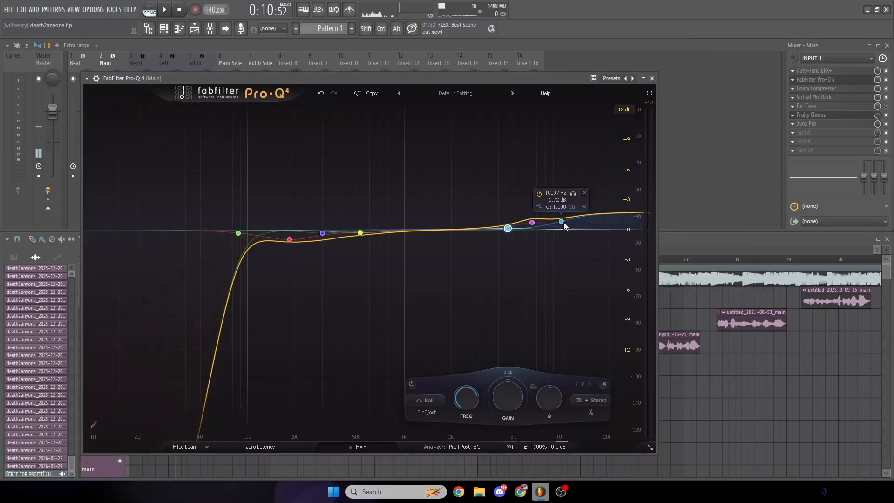
left_click_drag(508, 228, 508, 226)
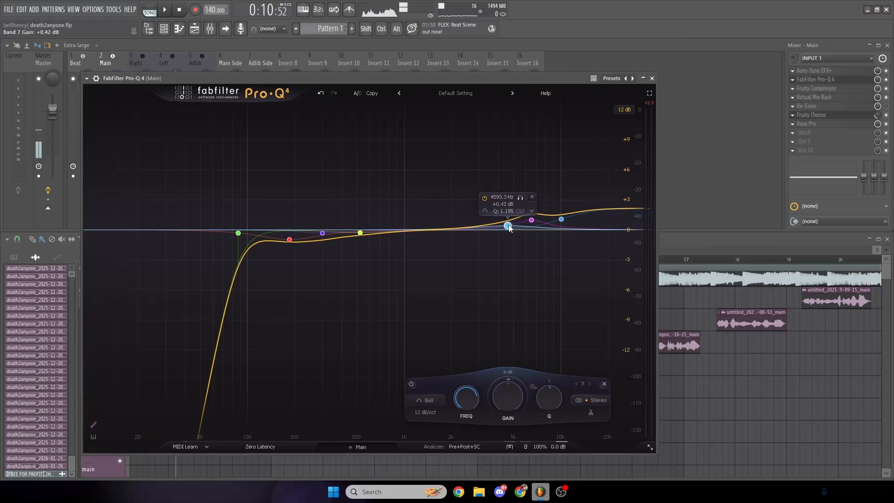
left_click(653, 78)
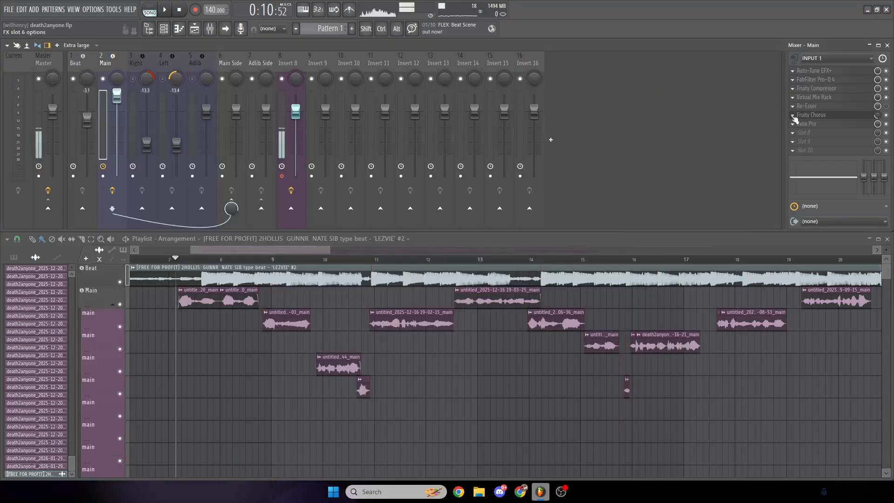
- Play back the opening vocals over the beat to check the high-frequency EQ boost on Main
key("space")
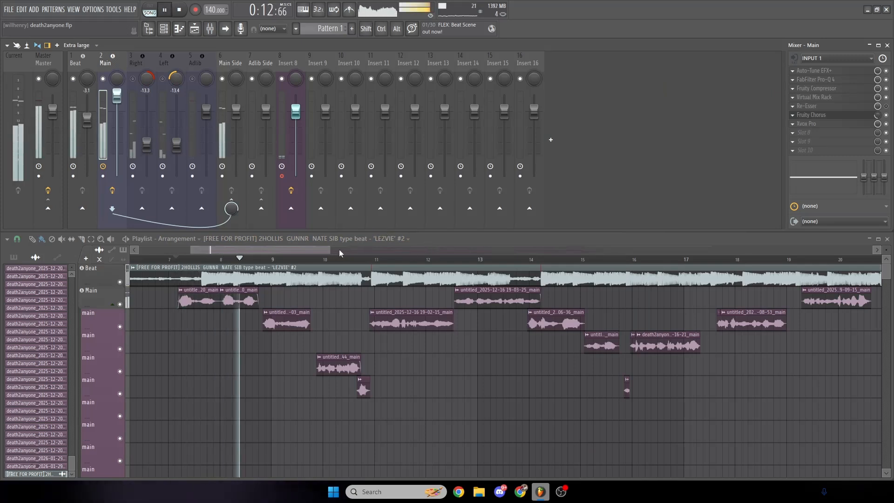
scroll(325, 252, "up", 1)
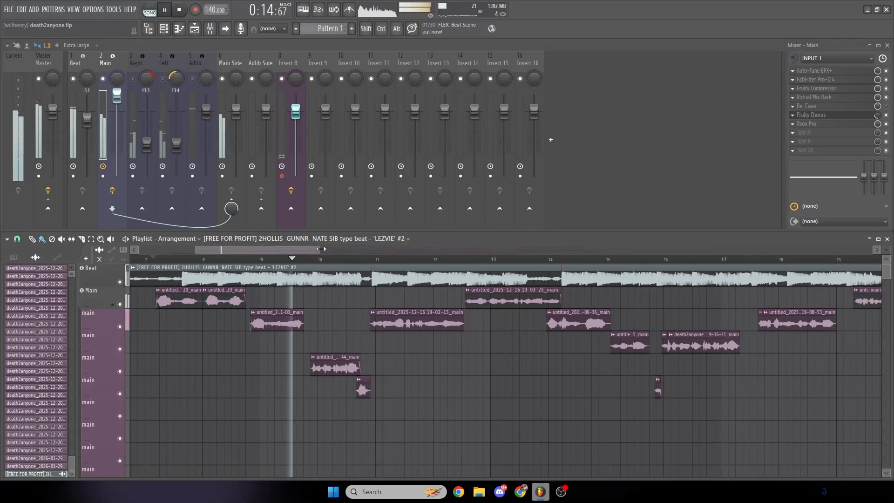
scroll(303, 252, "up", 1)
left_click_drag(303, 253, 295, 252)
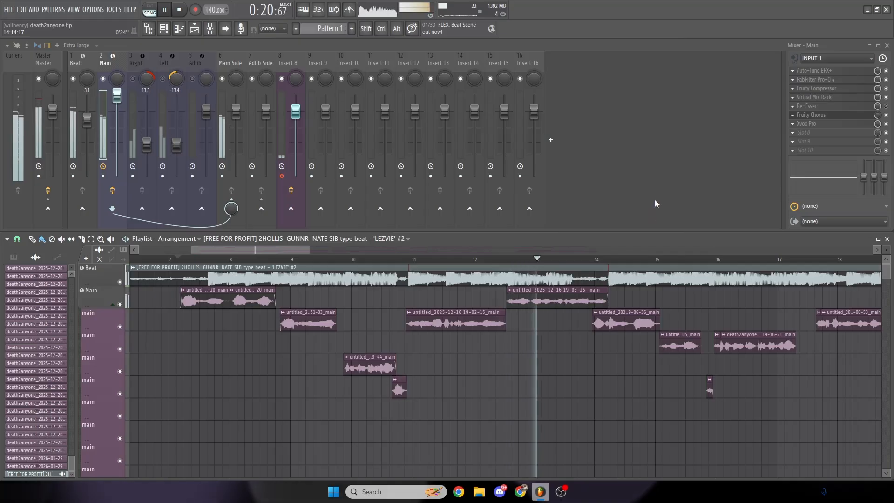
key("space")
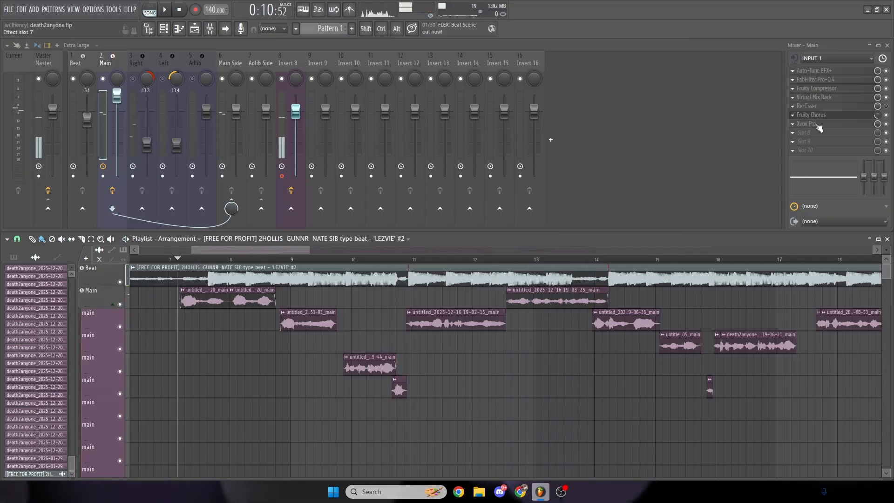
- Shift Xvox Pro and Fruity Chorus down one slot each on Main and insert Decapitator in the freed slot 6
left_click_drag(819, 127, 814, 136)
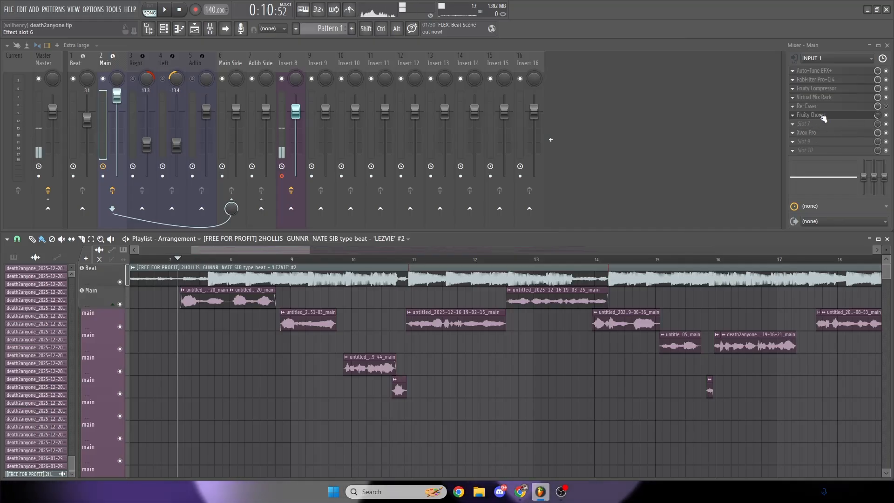
left_click_drag(822, 115, 810, 121)
left_click(793, 115)
mouse_move(801, 124)
left_click(754, 125)
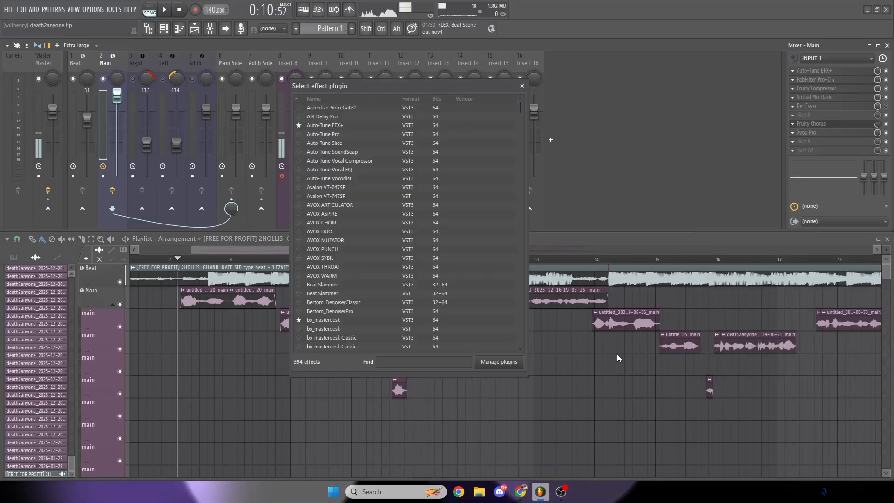
left_click(441, 363)
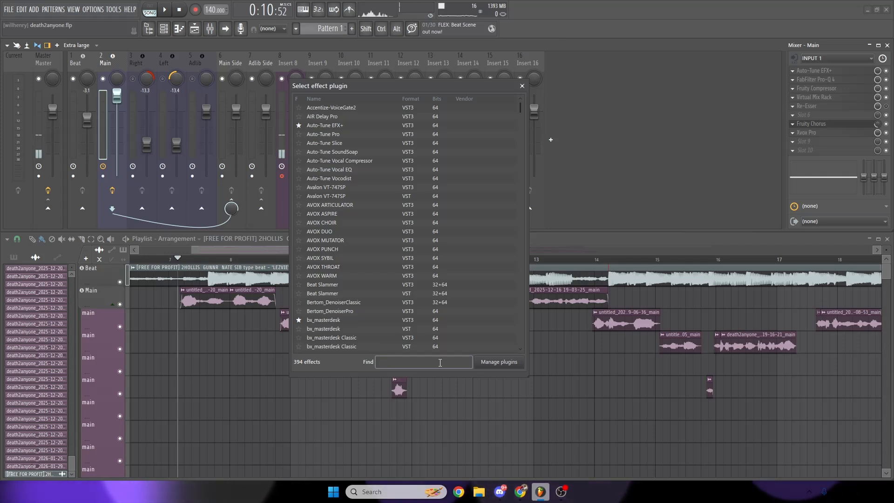
type("decap")
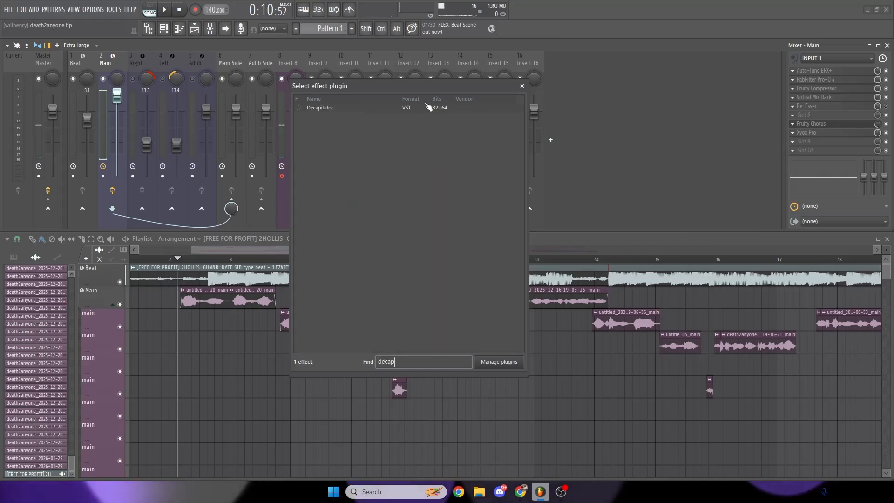
double_click(428, 108)
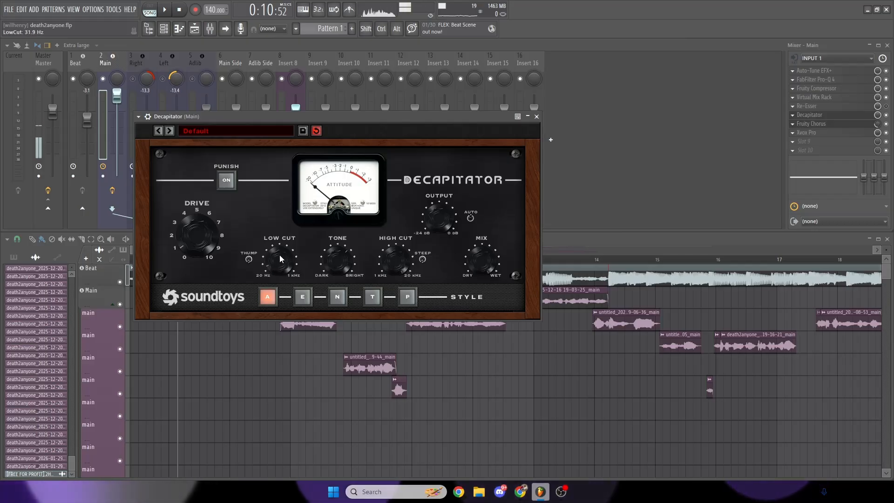
- Set Decapitator's Low Cut to 71.3 Hz and its Drive to 1.1 while playing back the vocals, and close the plugin window
mouse_move(280, 259)
left_mouse_down()
mouse_move(281, 234)
mouse_move(283, 242)
left_mouse_up()
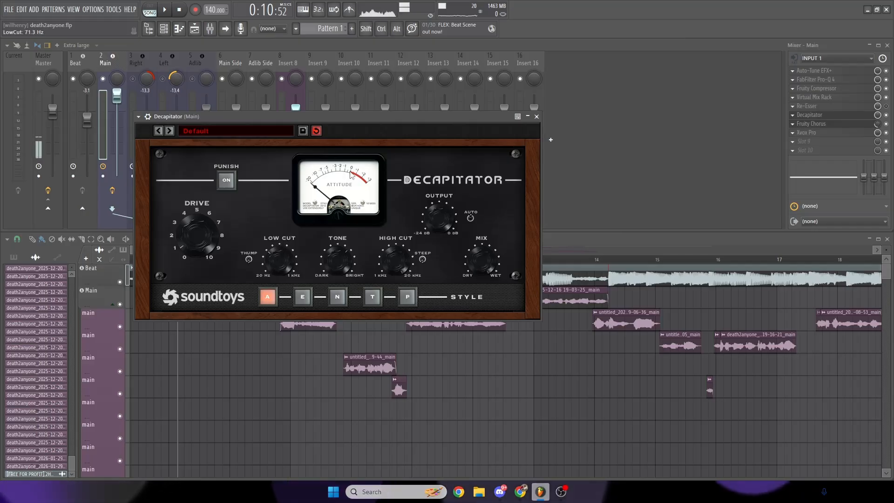
left_click_drag(311, 120, 527, 197)
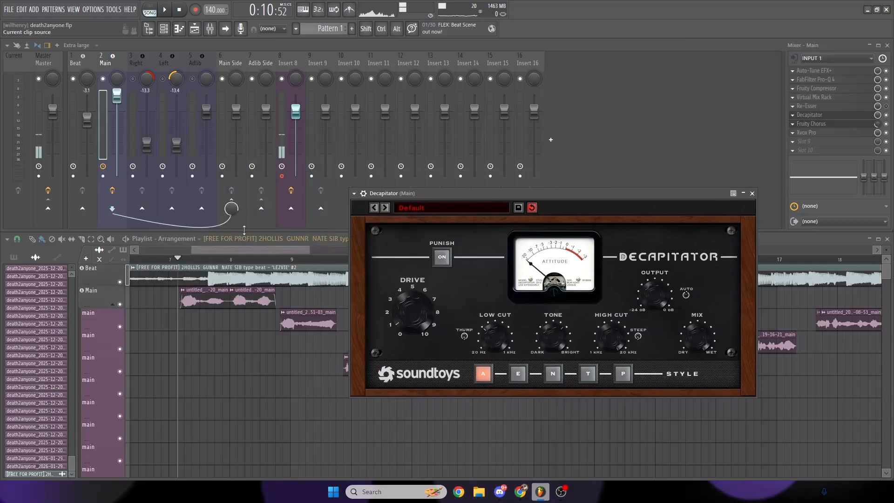
key("space")
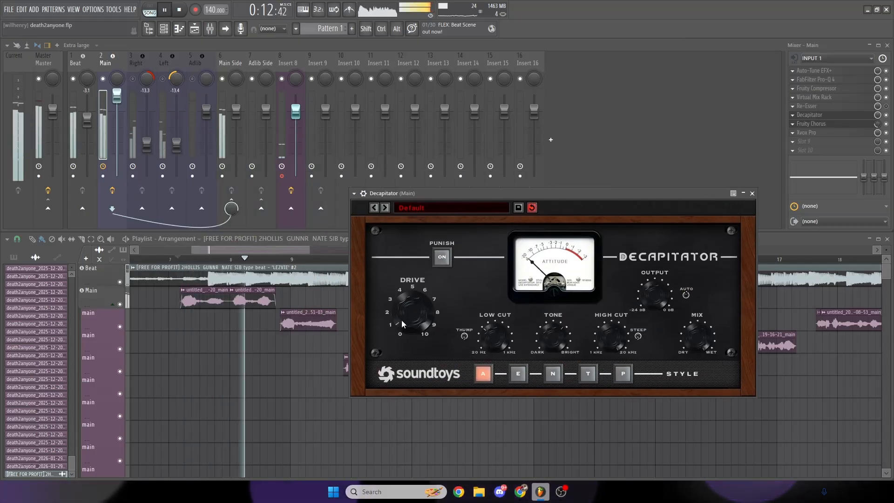
key("space")
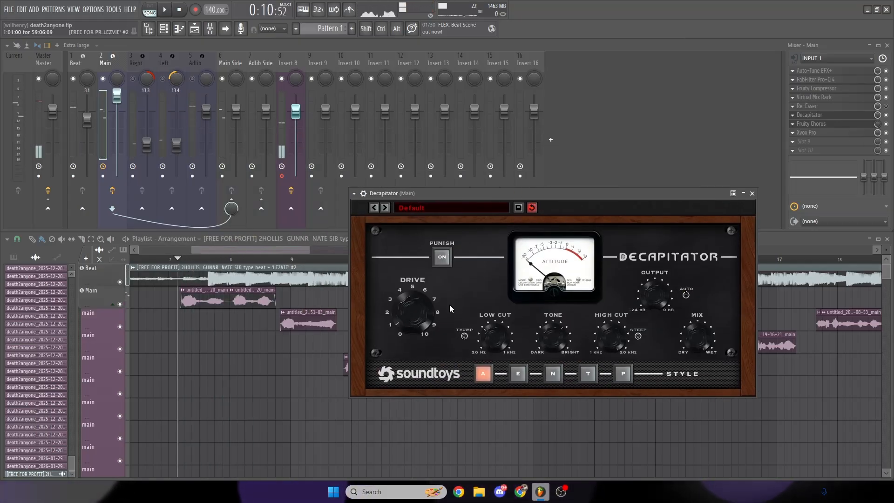
key("space")
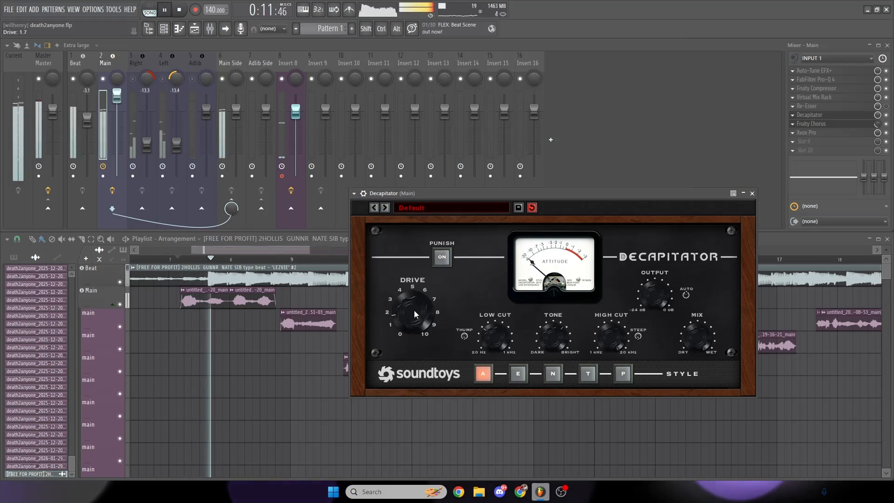
left_click_drag(416, 307, 415, 341)
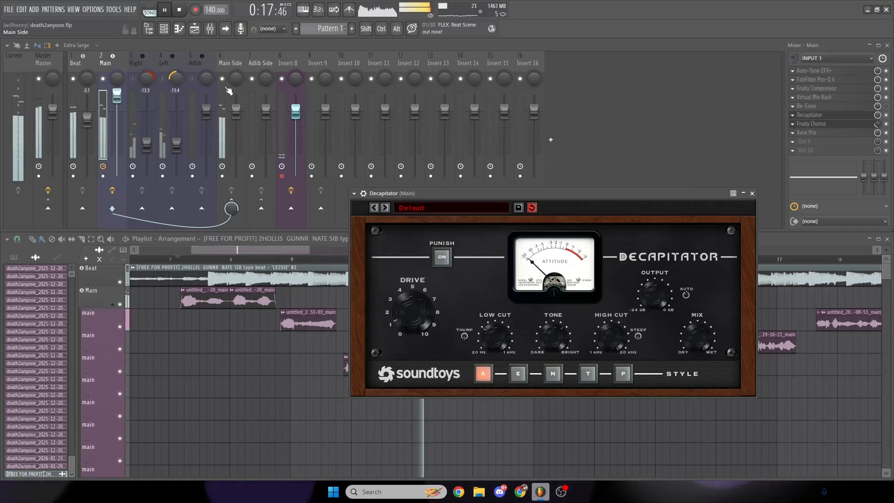
key("space")
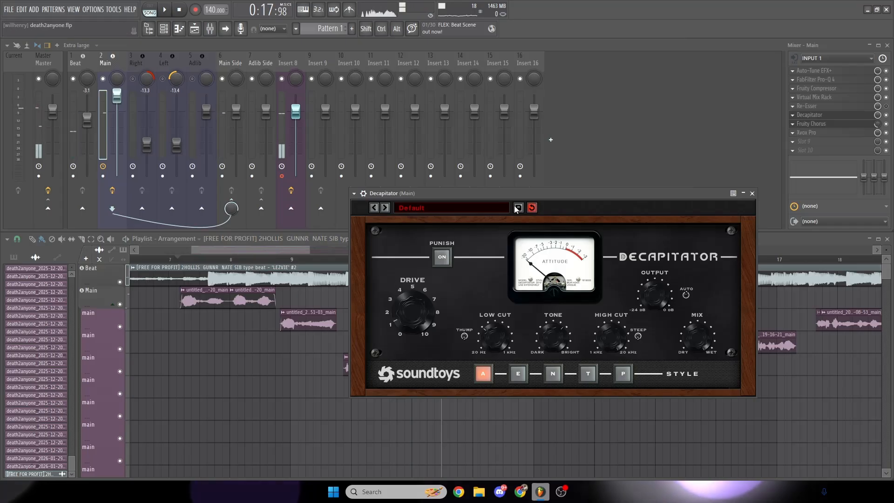
left_click_drag(513, 194, 498, 194)
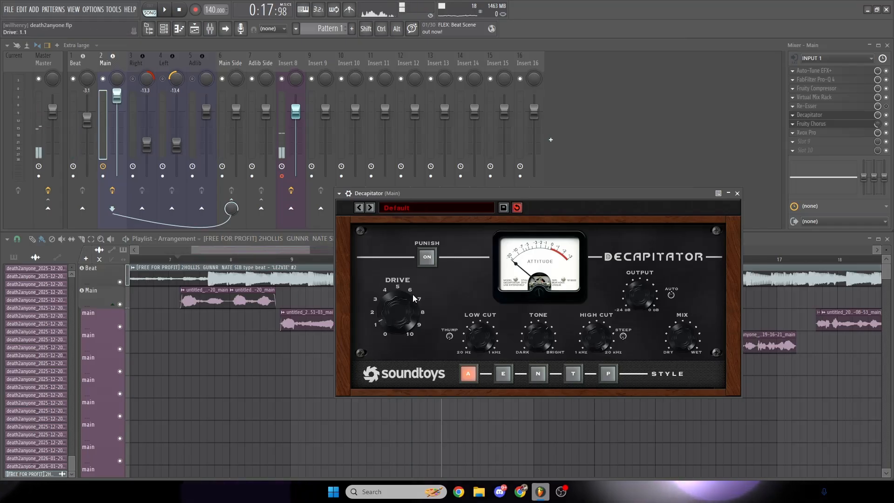
left_click_drag(581, 193, 545, 186)
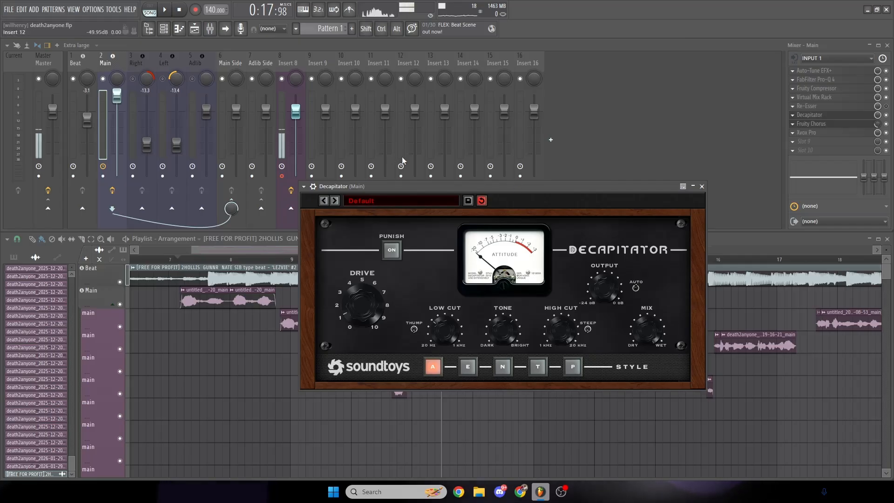
left_click(702, 186)
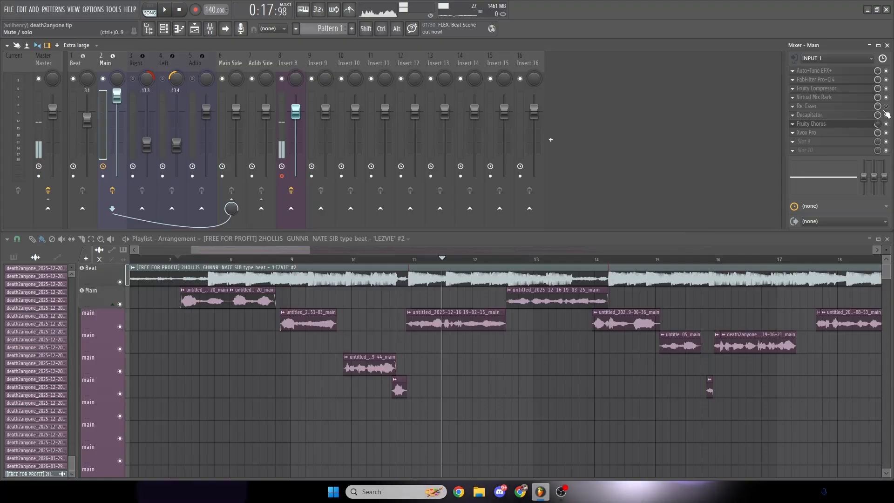
- Compare the opening vocals from just before the first clip with the Right and Left tracks unmuted and muted
left_click(134, 61)
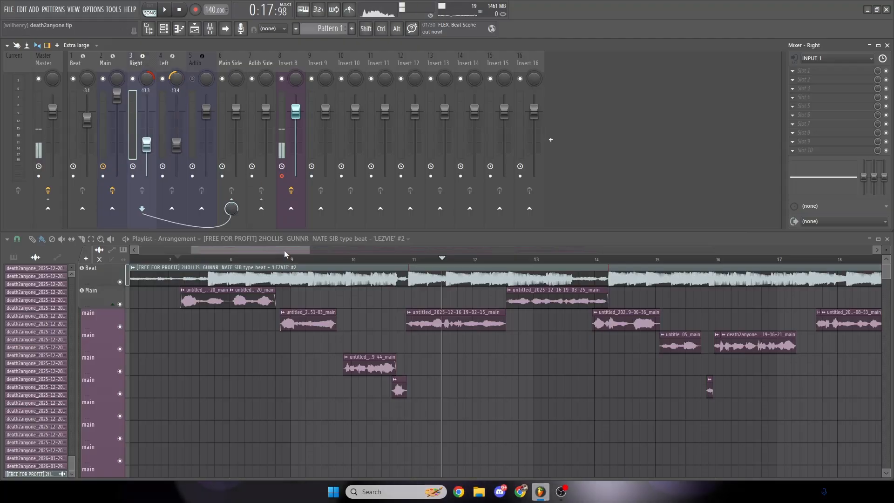
left_click_drag(233, 259, 189, 259)
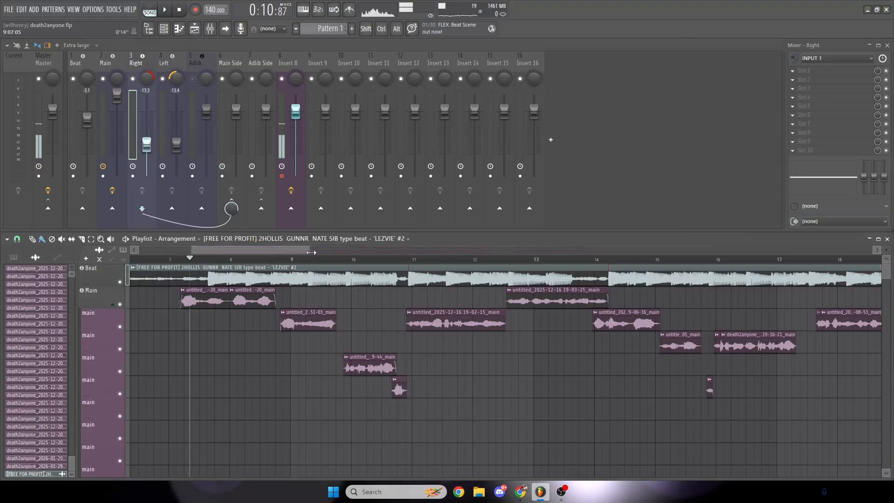
key("space")
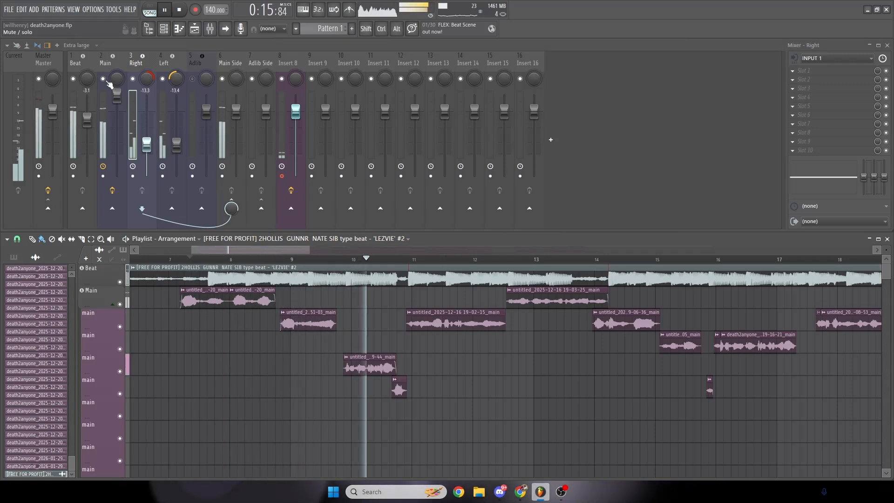
key("space")
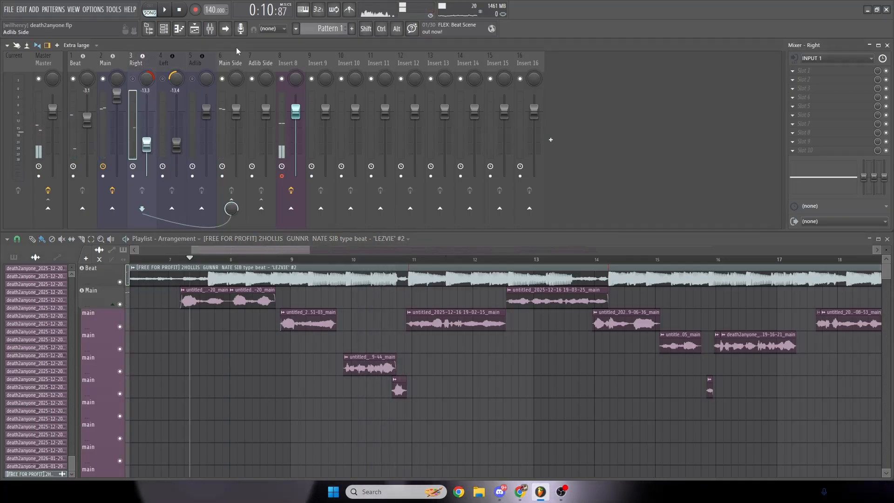
left_click(106, 63)
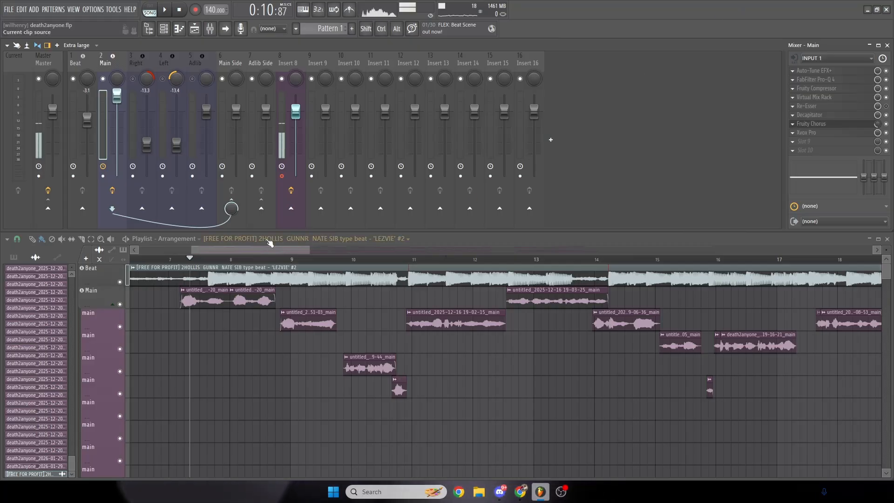
key("space")
key("space")
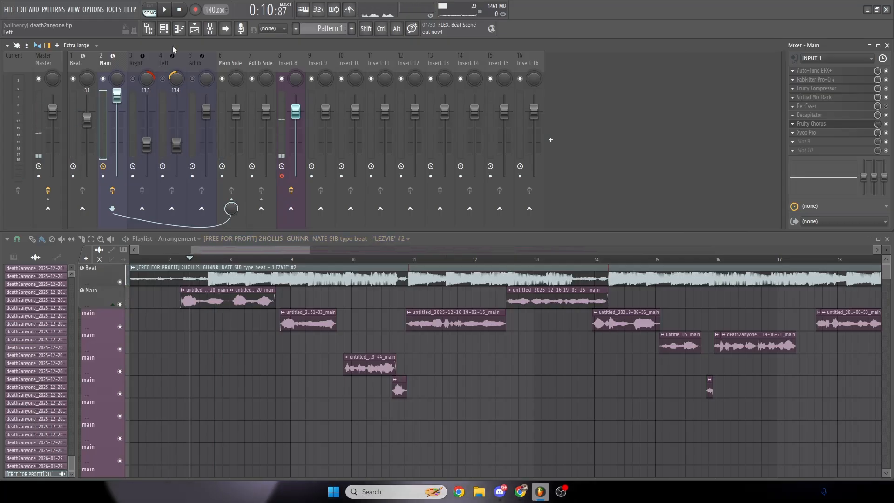
- Save the Main mixer track's effect chain as a state file named temp on the Desktop
right_click(113, 65)
left_click(110, 62)
right_click(110, 62)
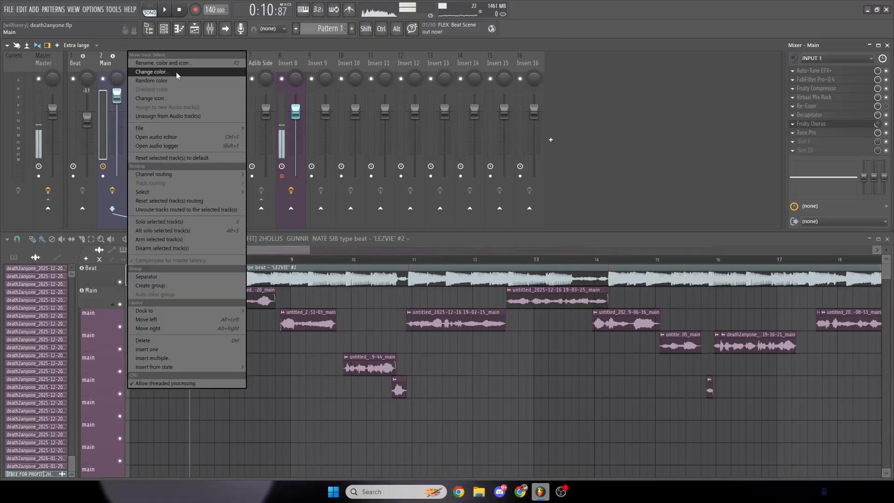
mouse_move(161, 126)
left_click(272, 136)
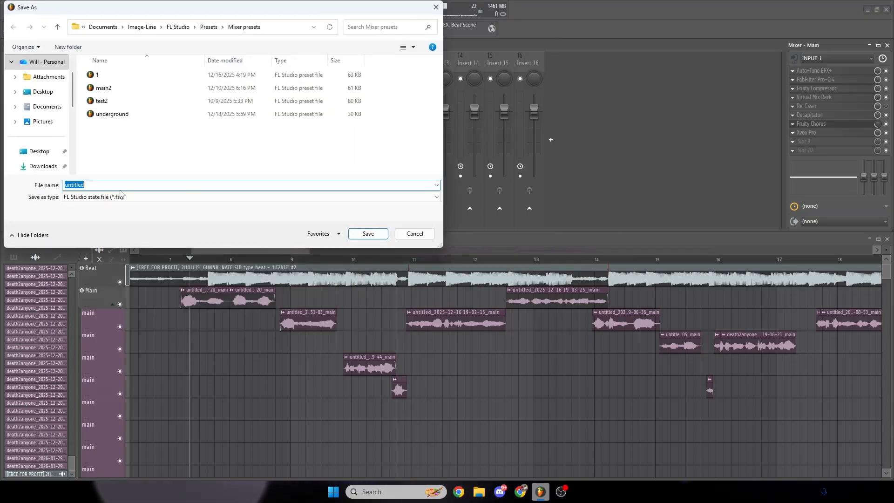
type("temp")
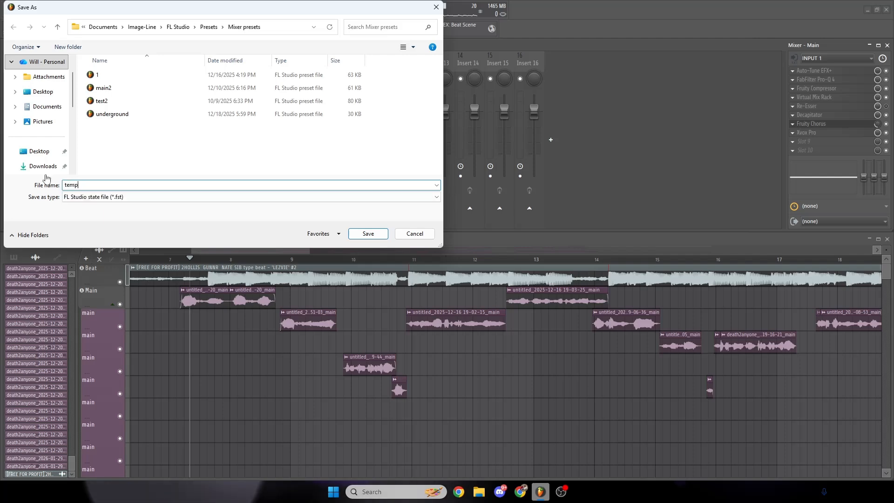
left_click(39, 151)
left_click(368, 234)
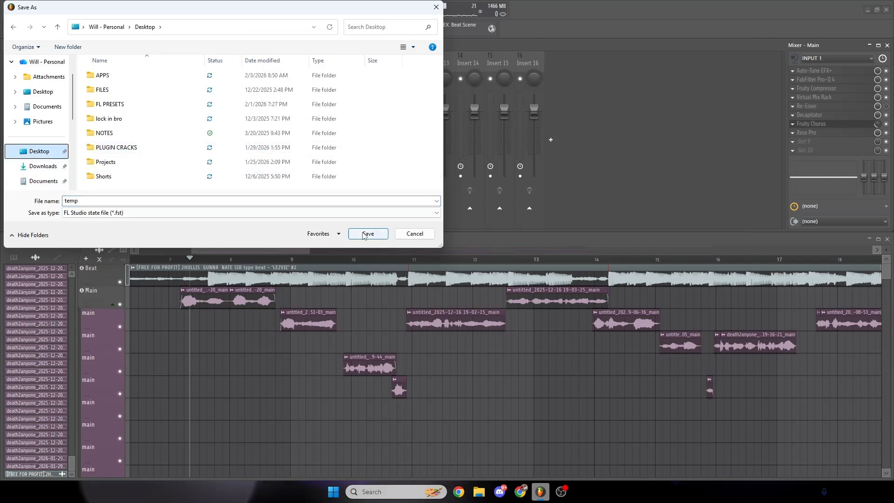
- Load the temp preset from the Desktop onto the Right and Left mixer tracks, and restore the full-size window
left_click(877, 9)
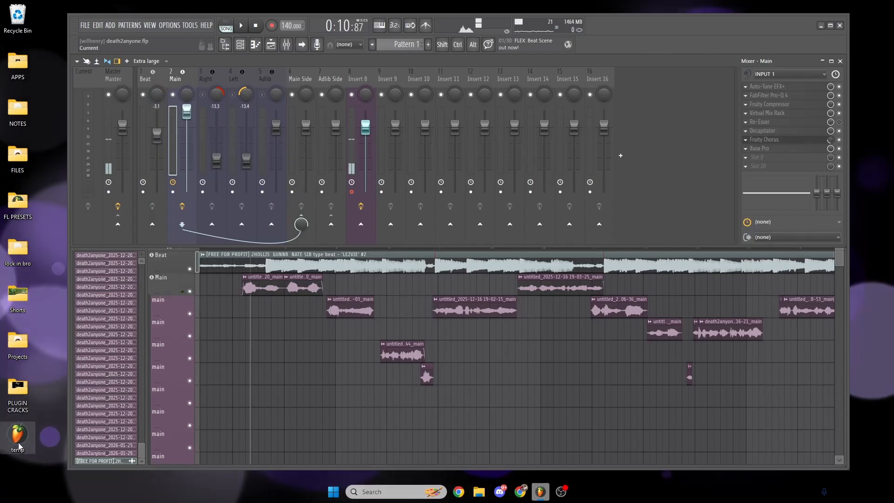
left_click_drag(16, 435, 218, 92)
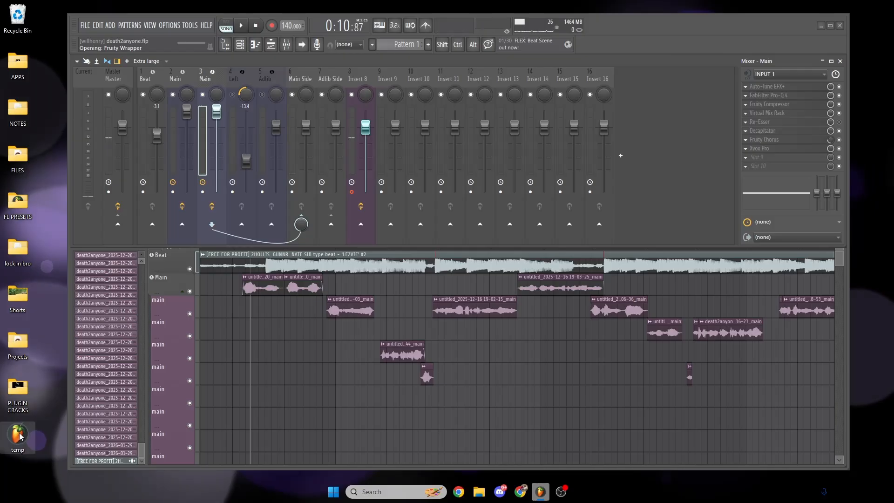
left_click_drag(21, 436, 243, 87)
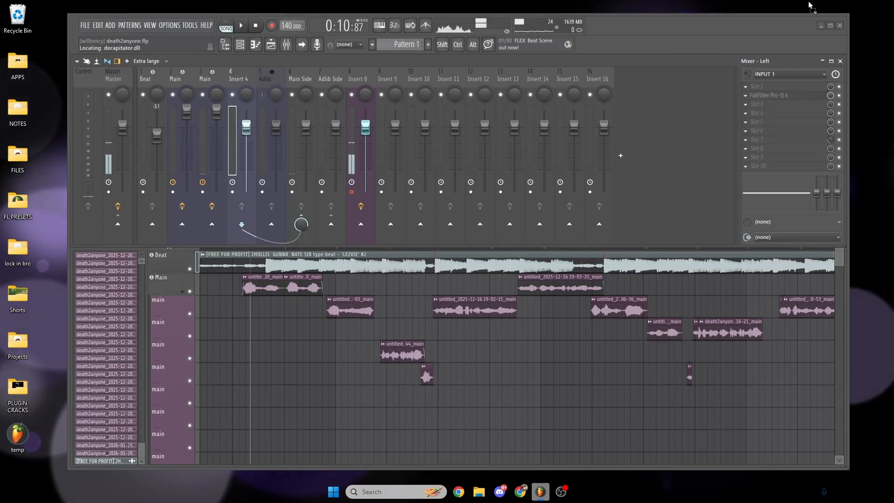
left_click(830, 26)
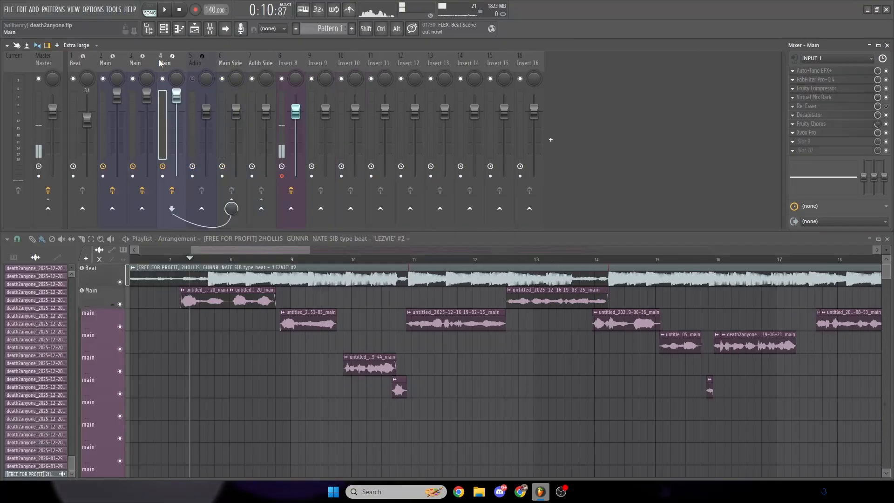
- Pan track 3 56% right and track 4 left, and set their volumes to -13.1 dB and -13.3 dB
left_click(116, 64)
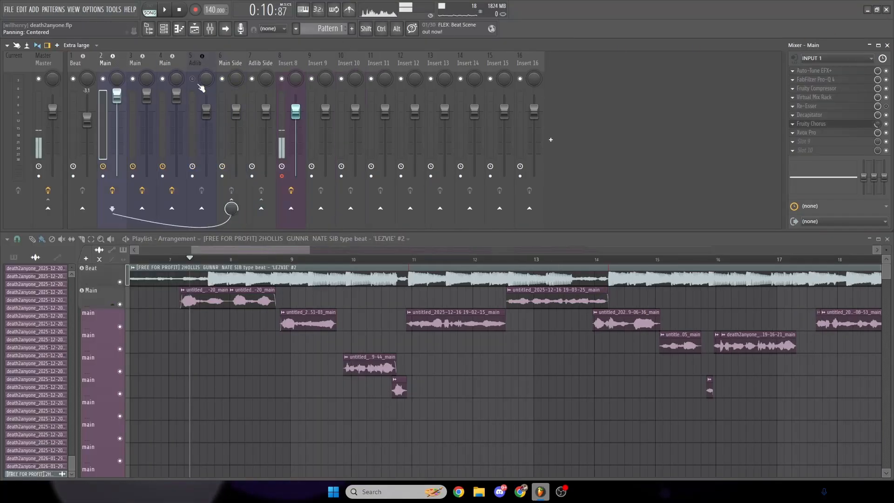
left_click_drag(147, 81, 176, 129)
left_click(147, 65)
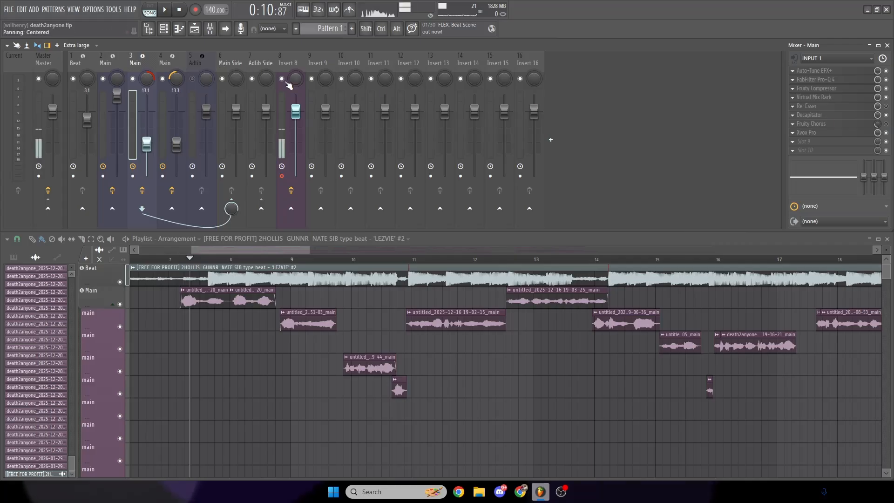
- Remove the Chorus effect from Auto-Tune EFX+ on tracks 3 and 4, closing each plugin window
left_click(832, 73)
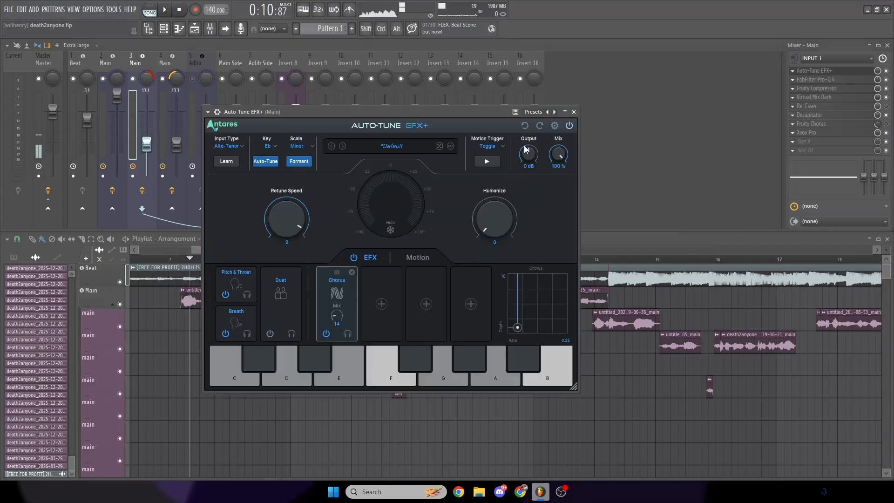
left_click(351, 272)
left_click(575, 111)
left_click(164, 67)
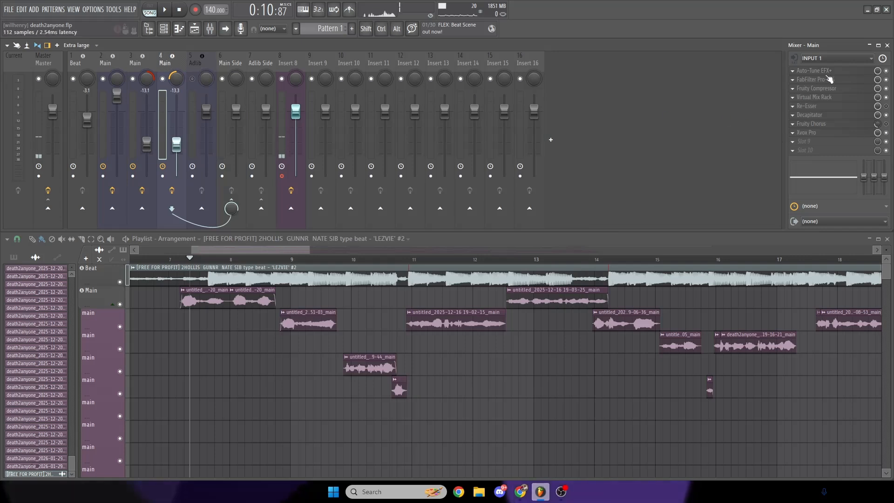
left_click(828, 72)
left_click(359, 268)
left_click(573, 113)
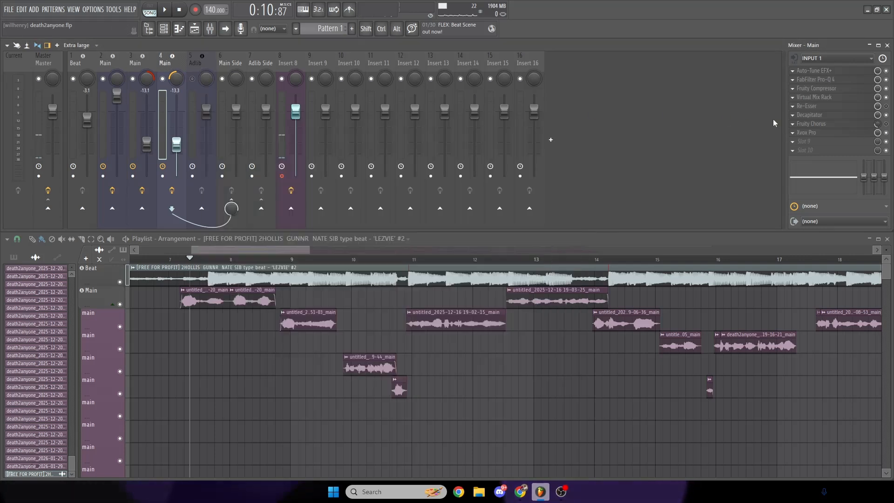
- Lower Xvox Pro's Reverb to 1% and Delay to 0% on track 3, and close the plugin
left_click(146, 66)
left_click(814, 134)
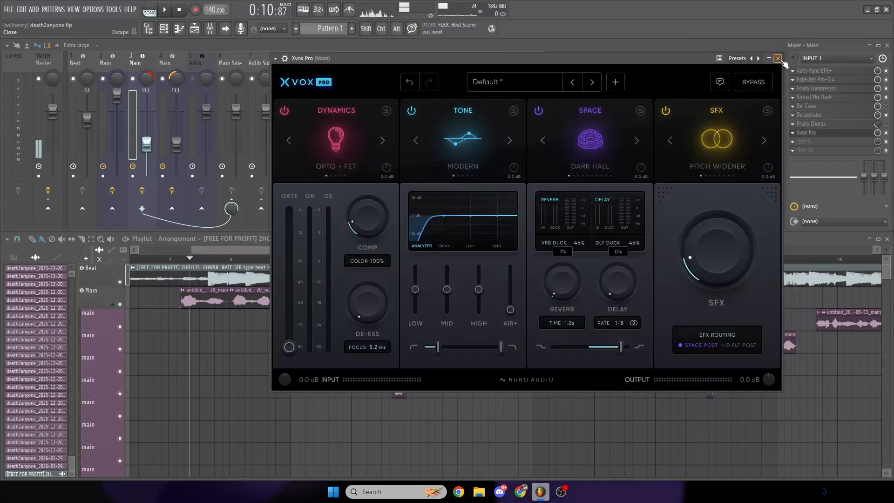
left_click(779, 59)
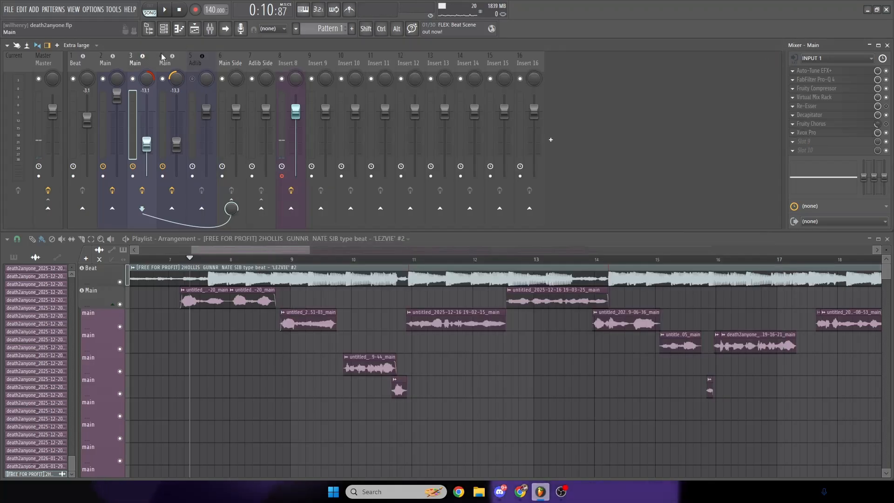
- Lower Xvox Pro's Reverb to 0% and its Delay to minimum on track 4, and close the plugin
left_click(825, 135)
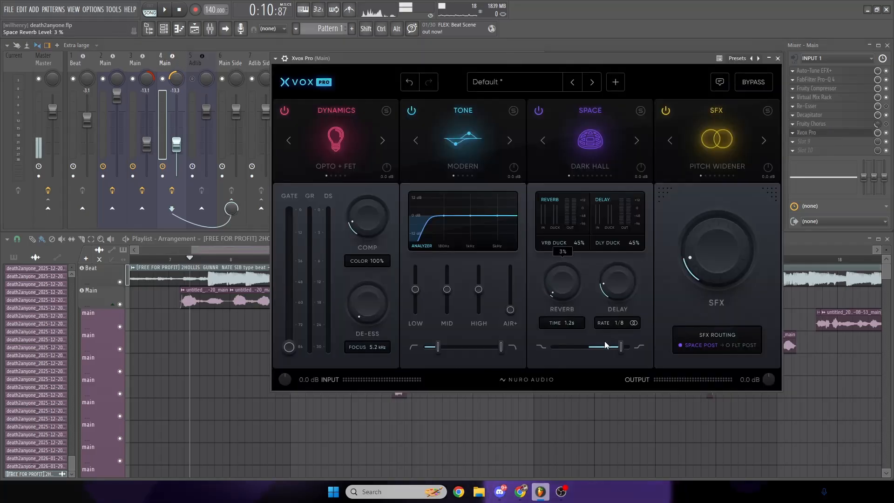
left_click(779, 59)
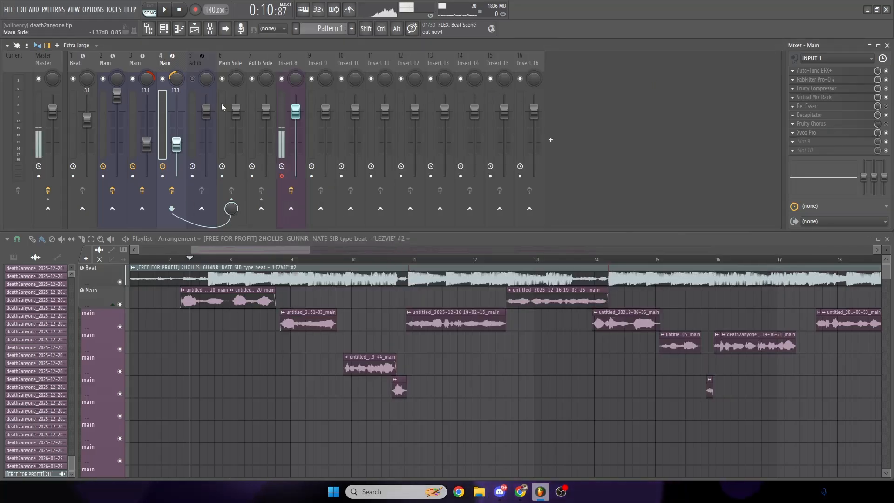
left_click(822, 134)
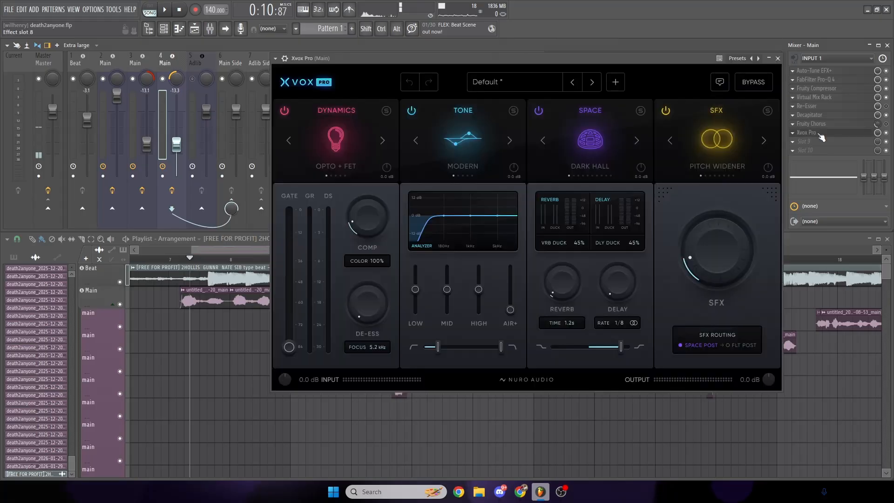
left_click_drag(562, 285, 564, 321)
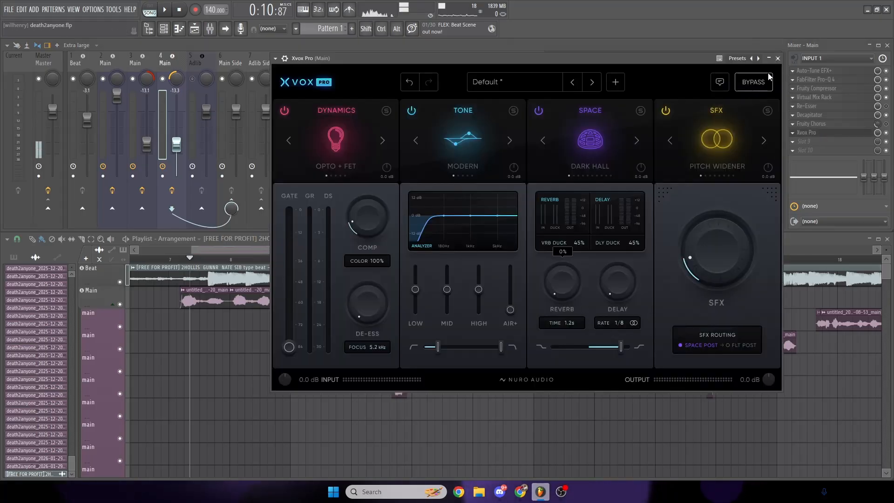
left_click(779, 59)
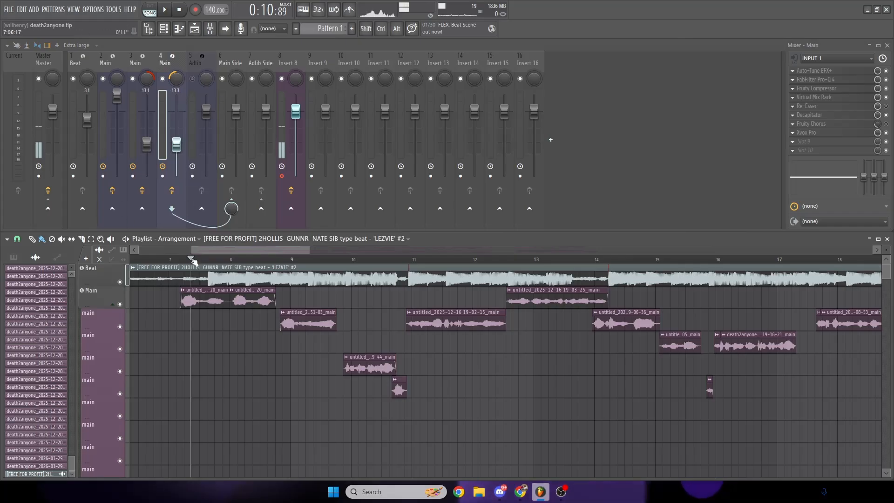
- Balance tracks 3 and 4 against Main during playback of the opening vocals, setting them to -10.6 dB and -11.1 dB
left_click_drag(191, 258, 181, 258)
key("space")
left_click_drag(147, 144, 183, 149)
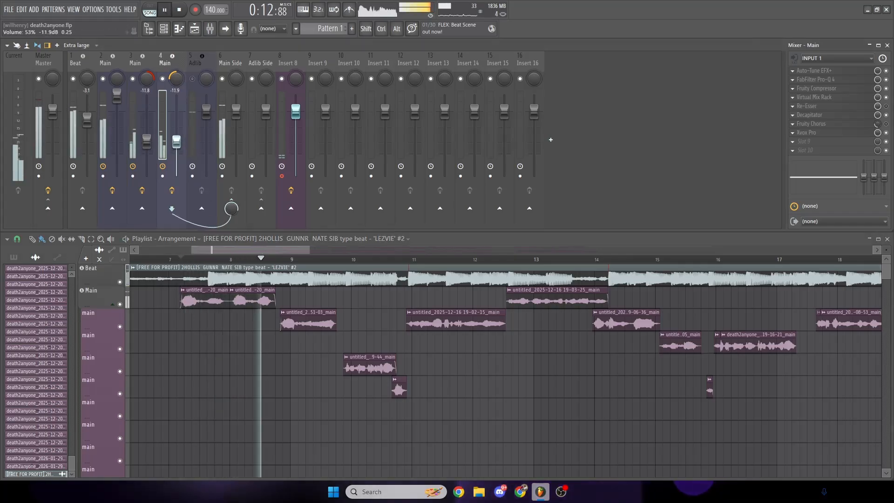
left_click(142, 84)
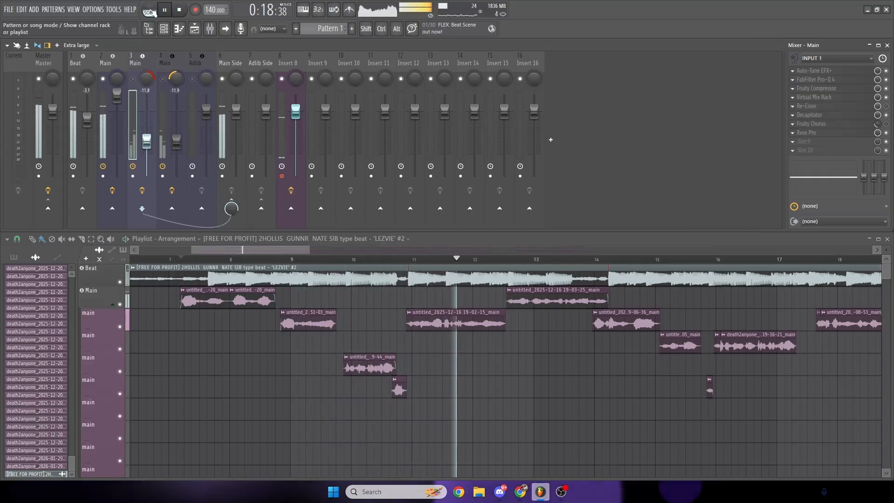
left_click(165, 9)
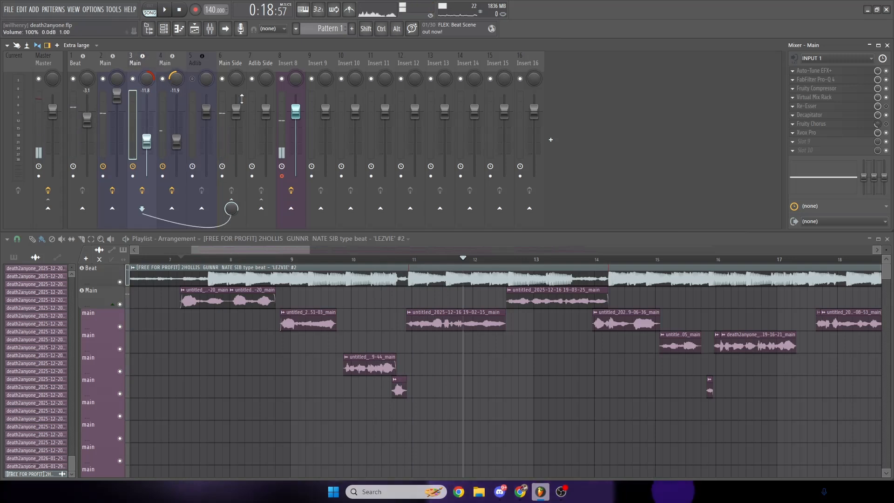
left_click(200, 261)
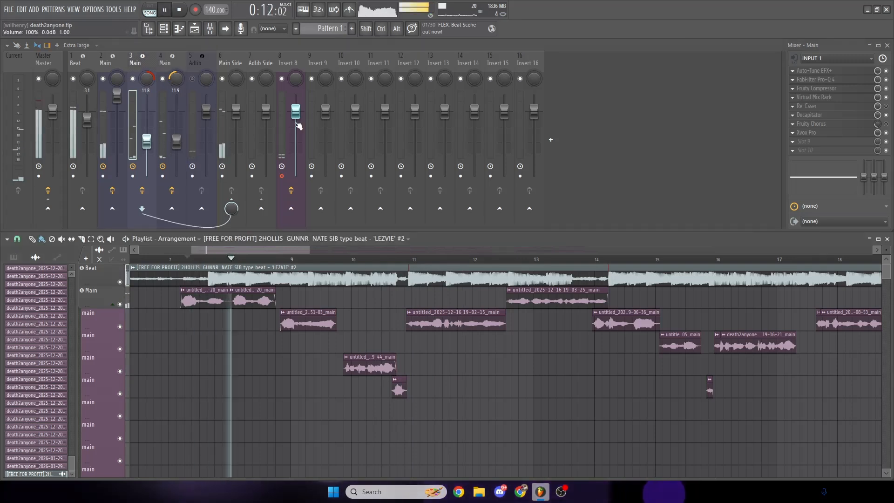
left_click(117, 96)
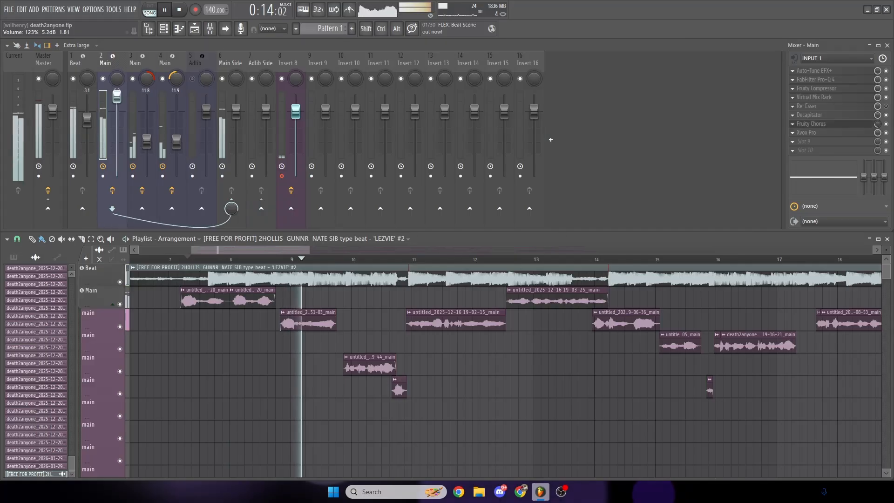
left_click(136, 112)
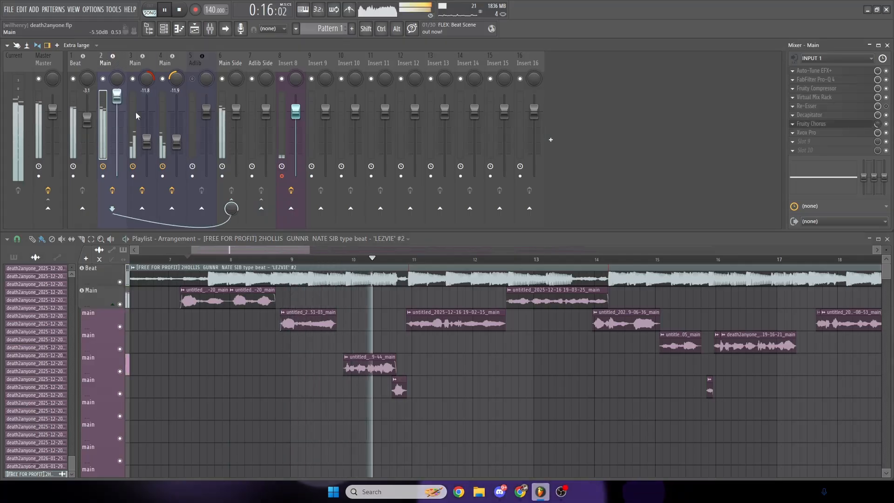
left_click(176, 139)
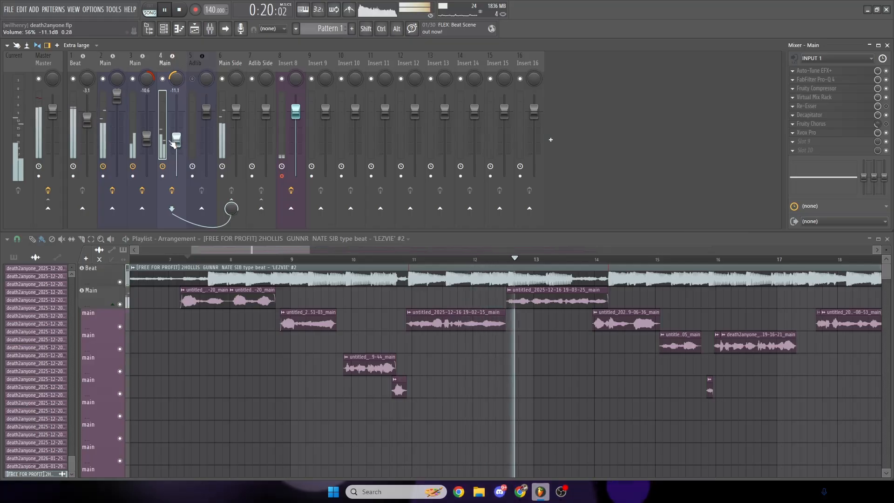
left_click(136, 112)
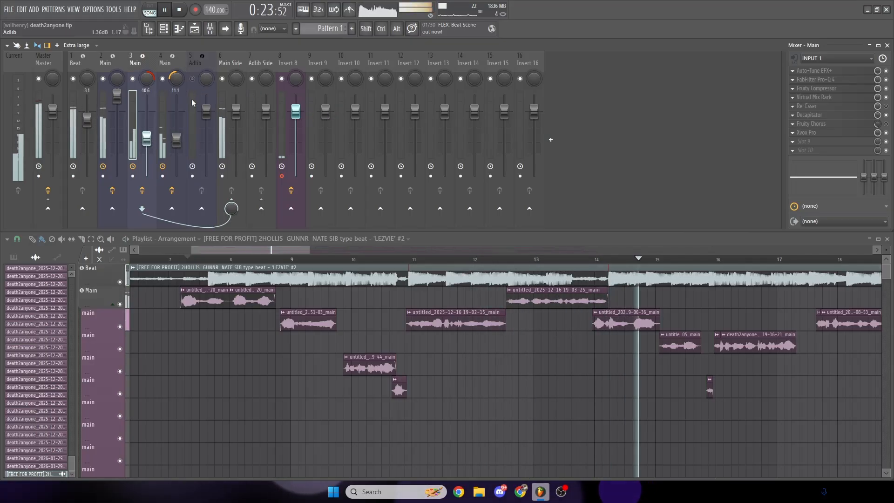
key("space")
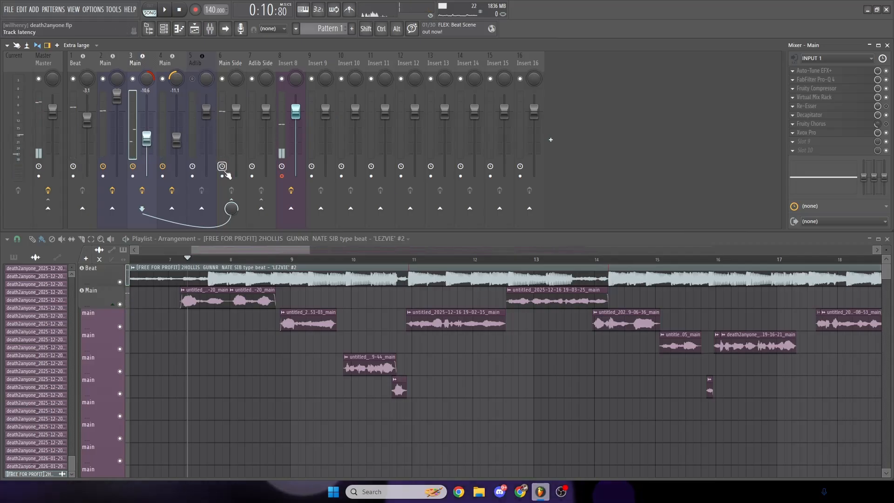
- Rename mixer track 3 as Right and track 4 as Left
right_click(157, 52)
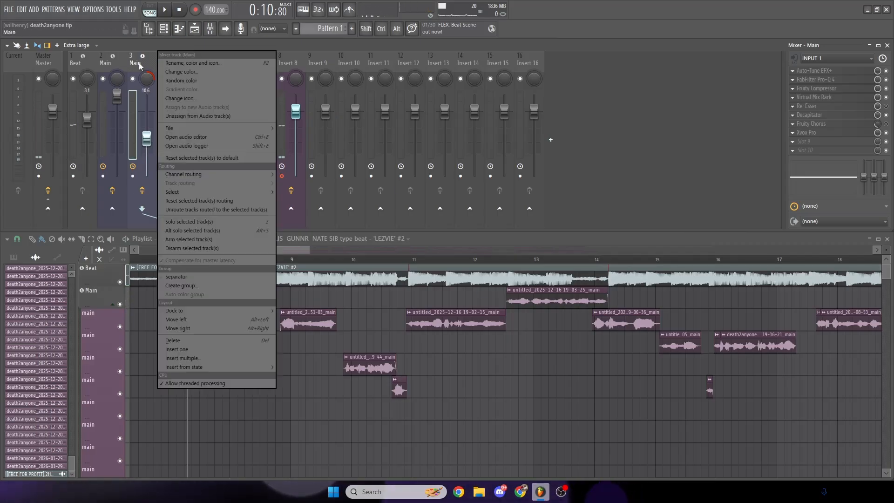
left_click(189, 62)
type("Right")
key("Return")
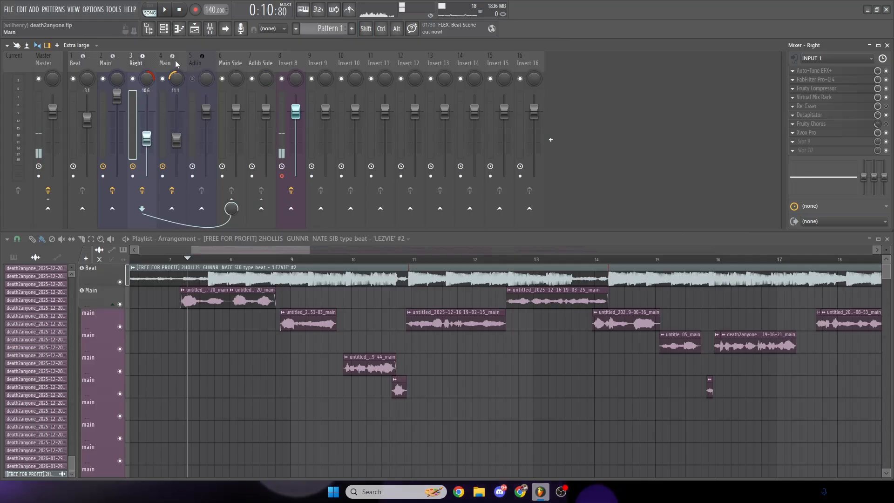
right_click(186, 53)
left_click(210, 62)
type("Left")
key("Return")
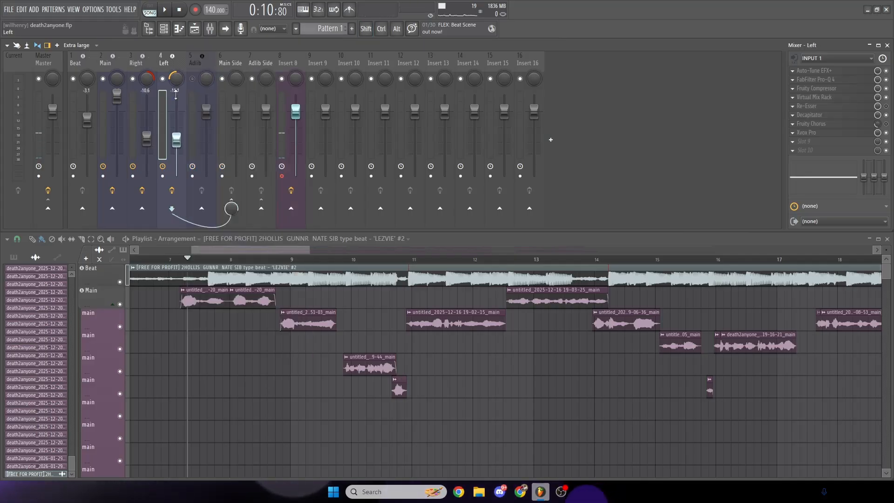
- Unmute the Adlib track, mute Main, Right and Left, and play back the first adlib clip over the beat
left_click(198, 64)
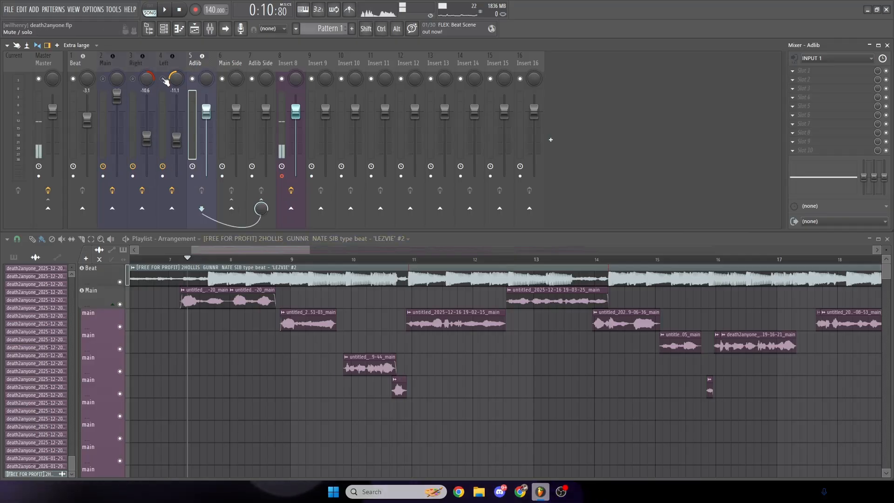
left_click_drag(199, 250, 138, 258)
scroll(437, 292, "down", 11)
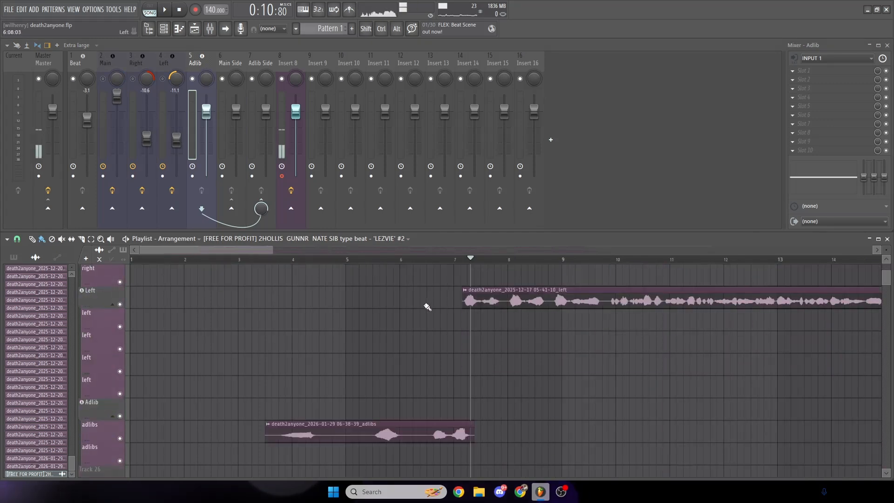
key("space")
left_click_drag(287, 260, 439, 254)
left_click_drag(333, 252, 301, 254)
scroll(361, 333, "up", 3)
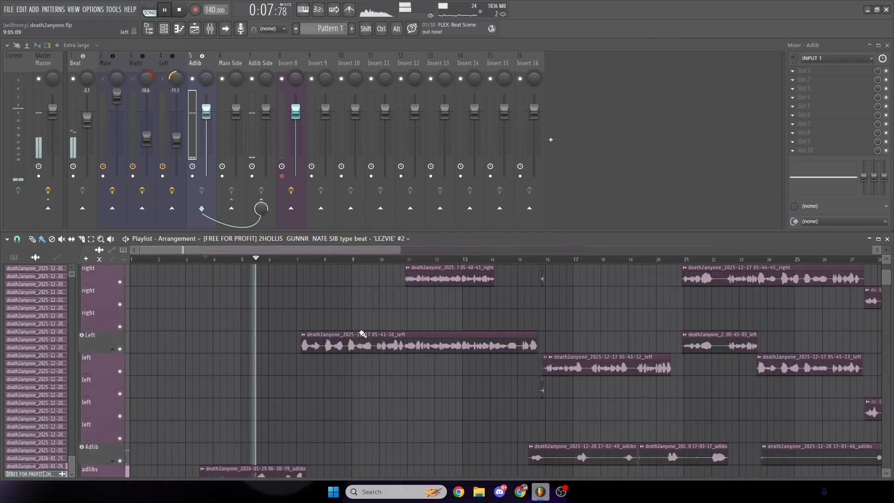
- Listen to the rest of the first adlib clip over the beat and look over the remaining adlib clips in the arrangement
scroll(373, 330, "down", 4)
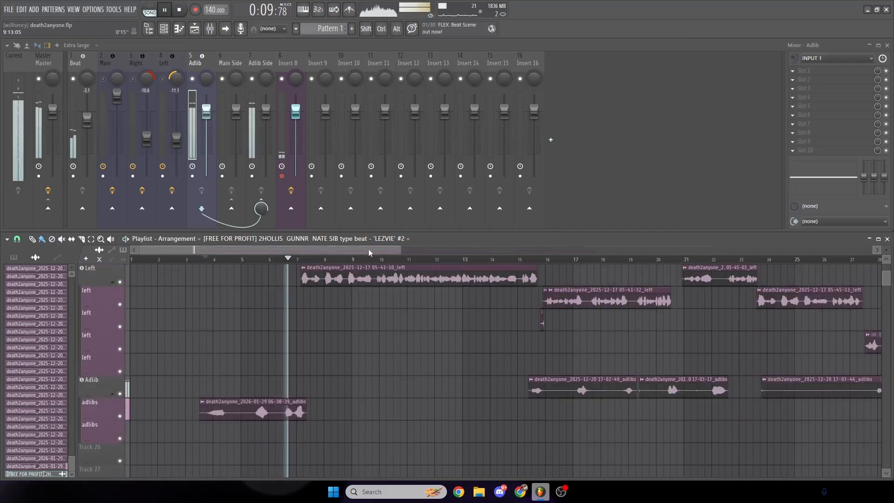
left_click_drag(368, 250, 385, 250)
scroll(406, 307, "down", 2)
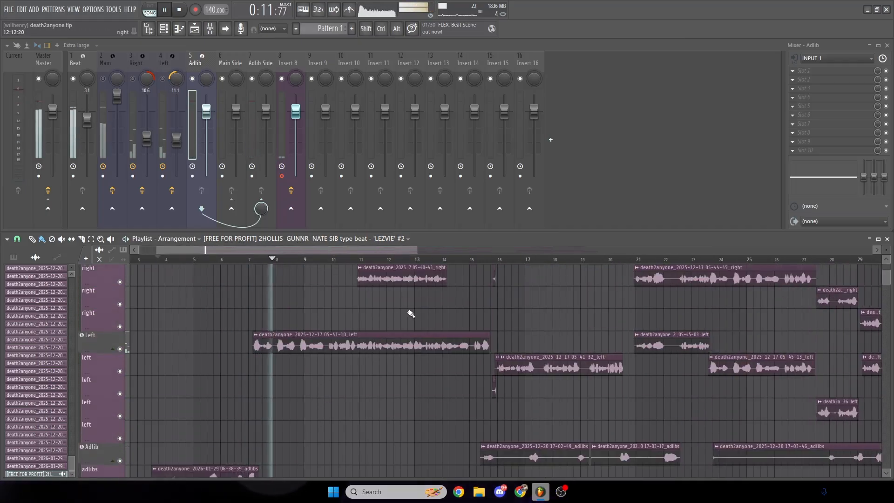
key("space")
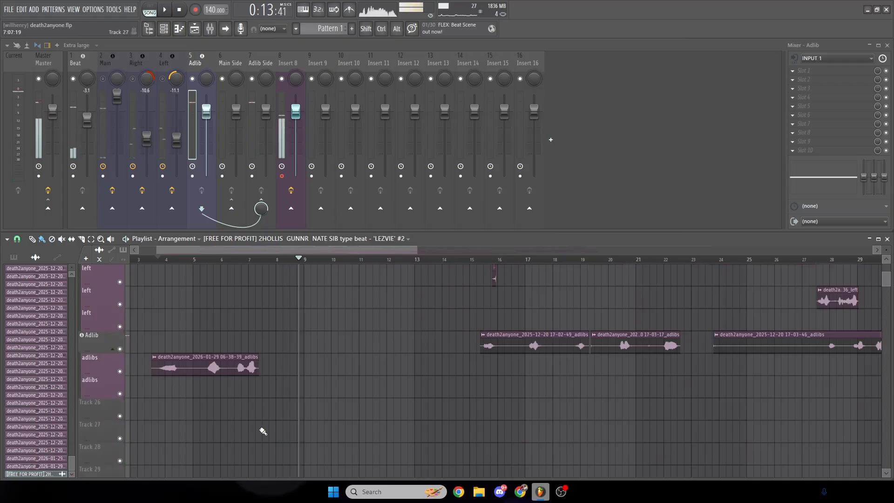
left_click_drag(417, 246, 559, 250)
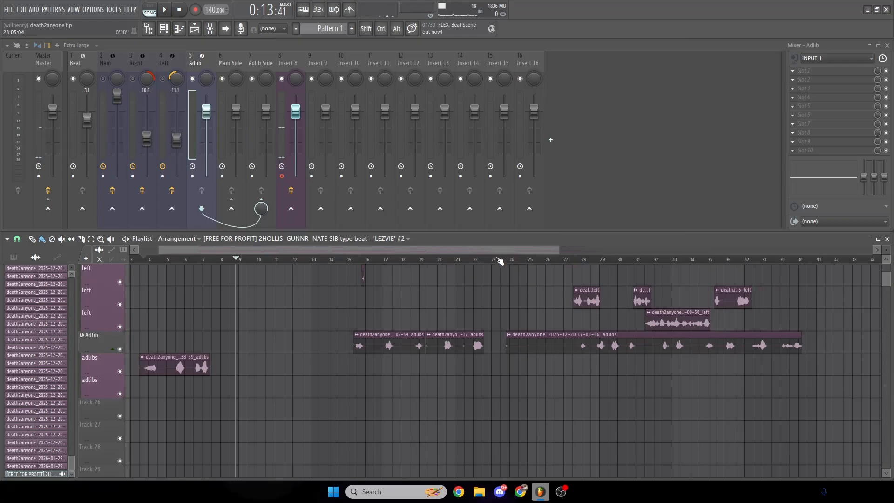
- Load the saved effect chain from the desktop file temp onto the Adlib mixer track
left_click(878, 10)
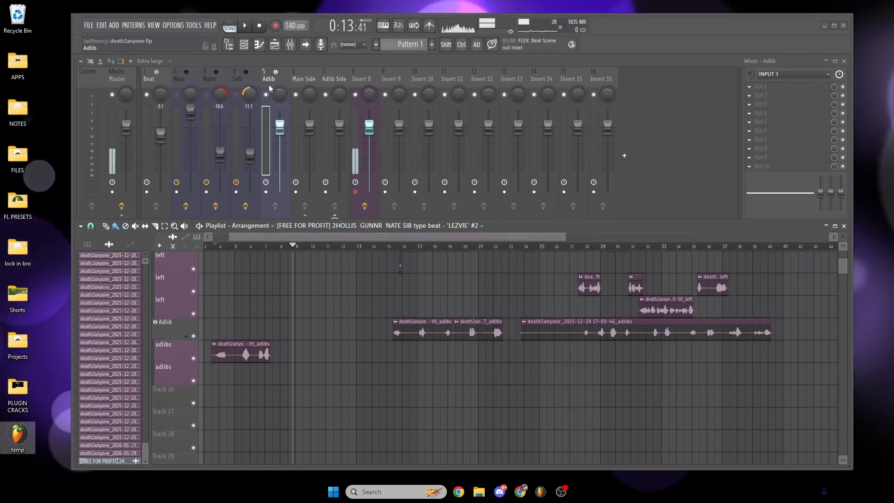
left_click_drag(28, 439, 783, 112)
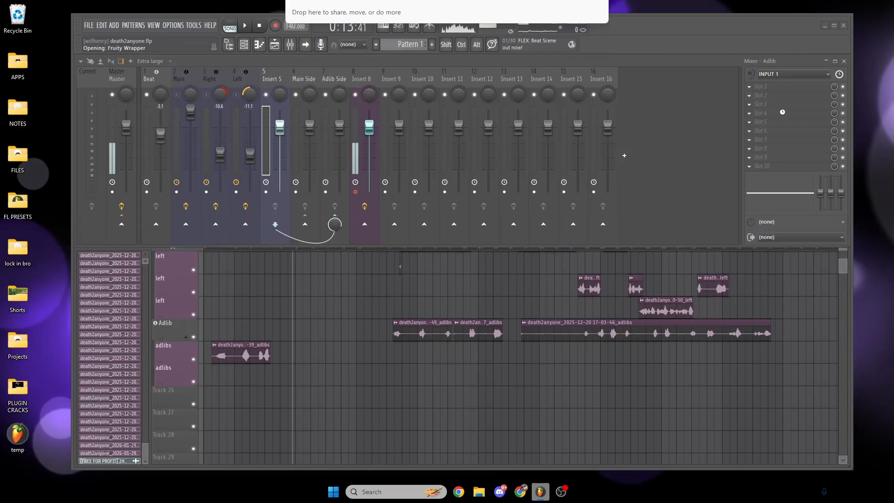
left_click(835, 26)
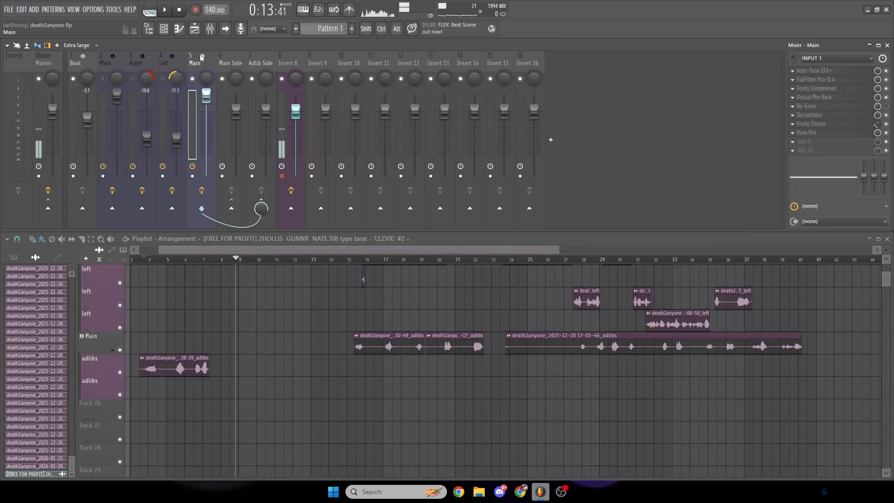
- Check Auto-Tune EFX+ on track 5, and in Xvox Pro raise Reverb and Delay and set SFX to 30%
left_click(827, 72)
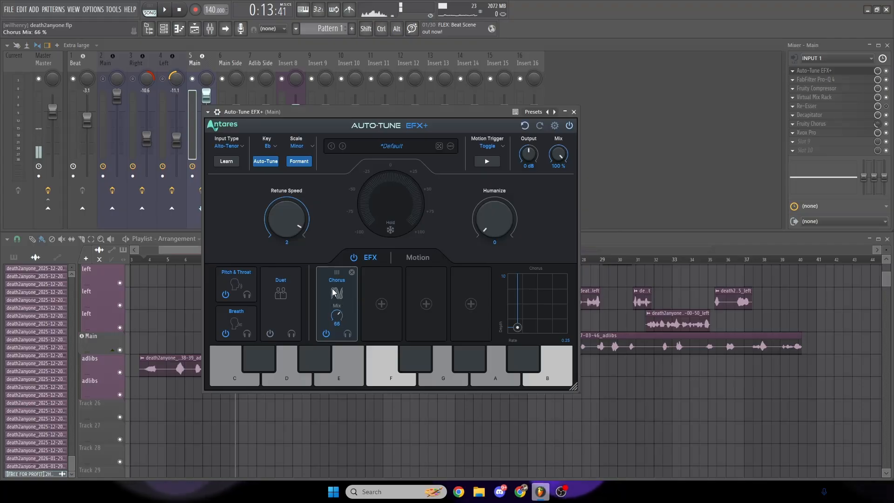
left_click(574, 111)
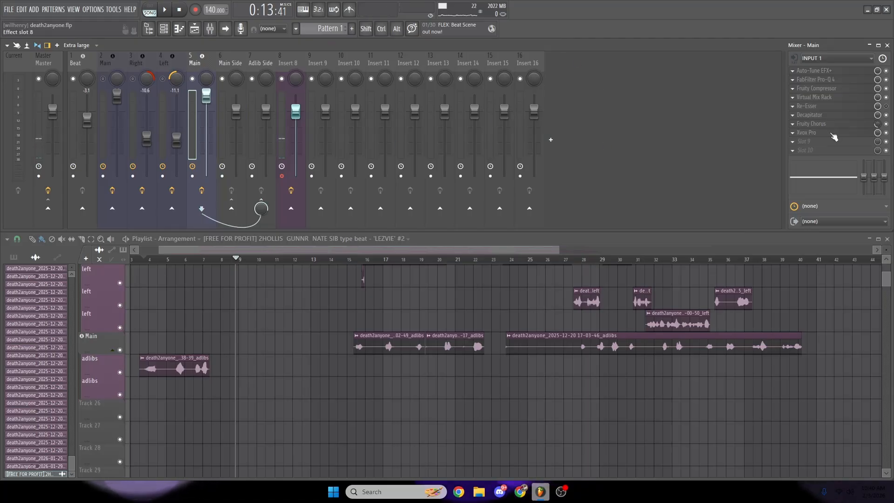
left_click(813, 132)
left_click_drag(568, 272, 566, 261)
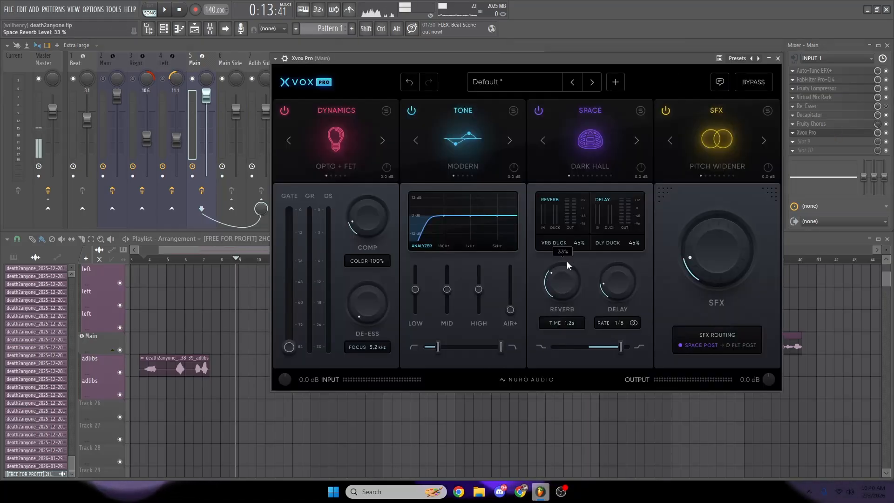
left_click_drag(614, 280, 613, 251)
left_click_drag(727, 252, 725, 224)
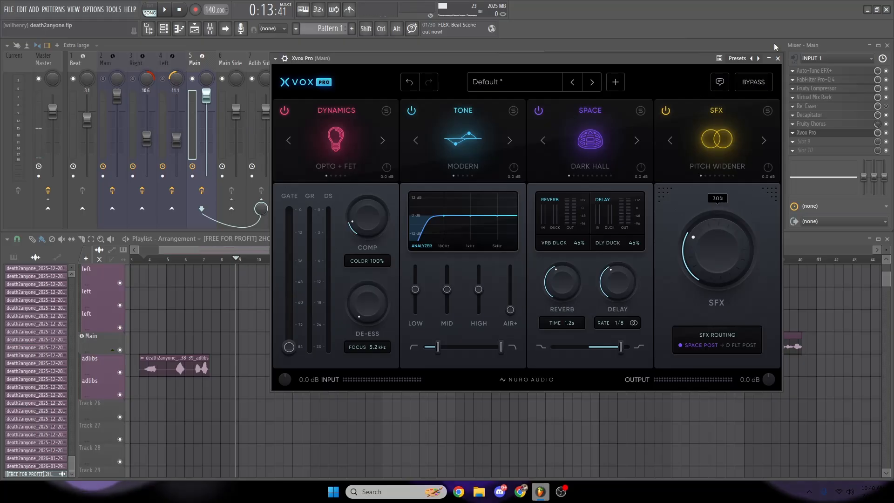
left_click(778, 58)
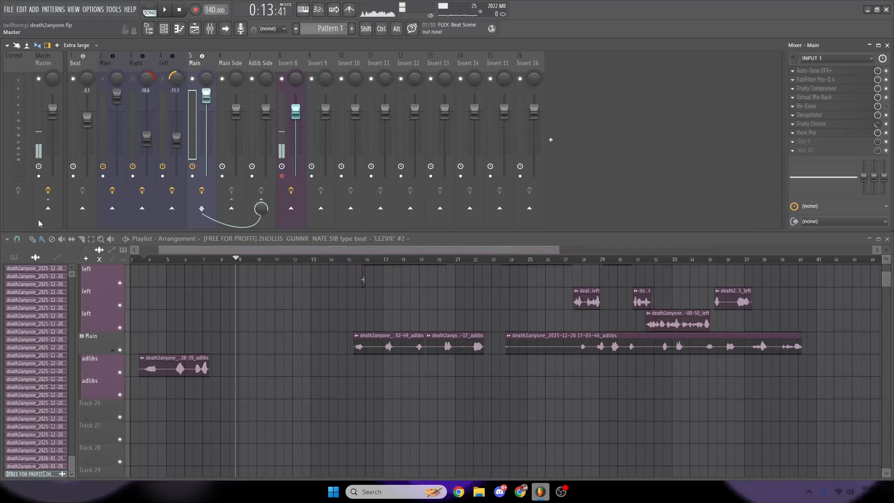
- Delete the unused Main Side and Adlib Side mixer tracks
left_click(236, 81)
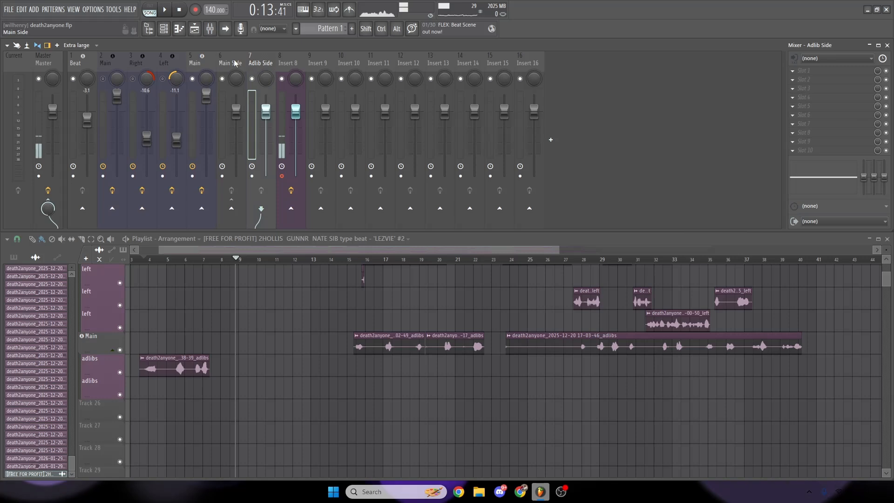
right_click(242, 55)
left_click(275, 346)
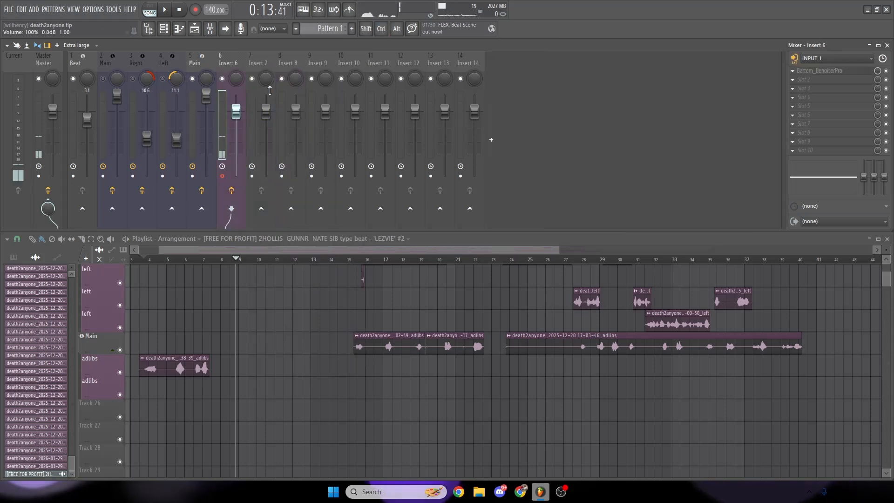
left_click(110, 63)
left_click(136, 64, "ctrl")
left_click(162, 64, "ctrl")
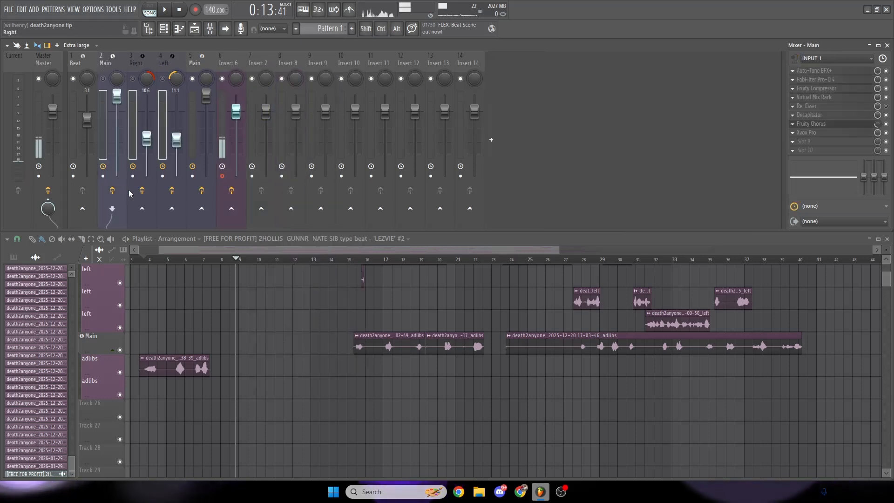
left_click(143, 66)
left_click(166, 63)
left_click(141, 63)
left_click(166, 61)
- Rename mixer track 5 as Adlib
left_click(195, 59)
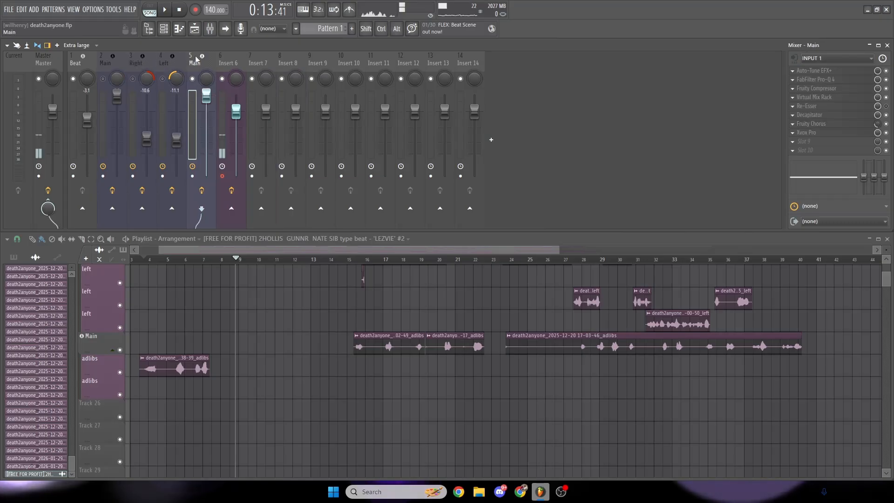
right_click(206, 62)
left_click(232, 63)
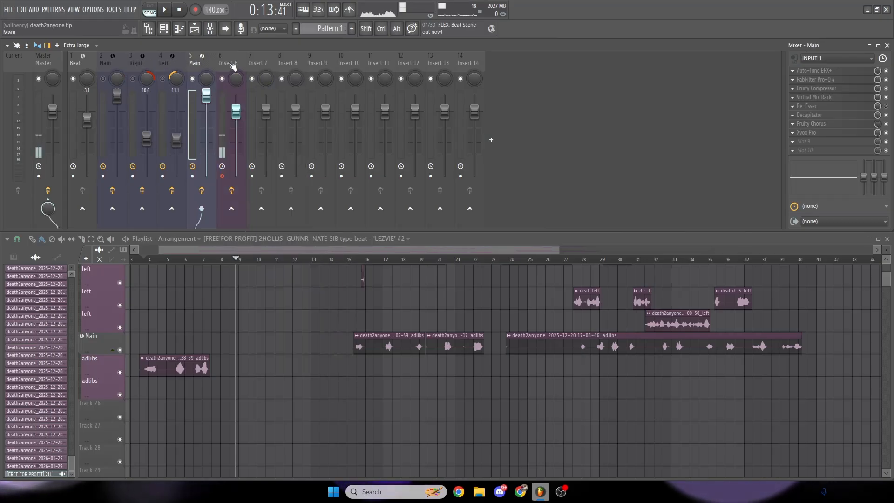
type("Adlib")
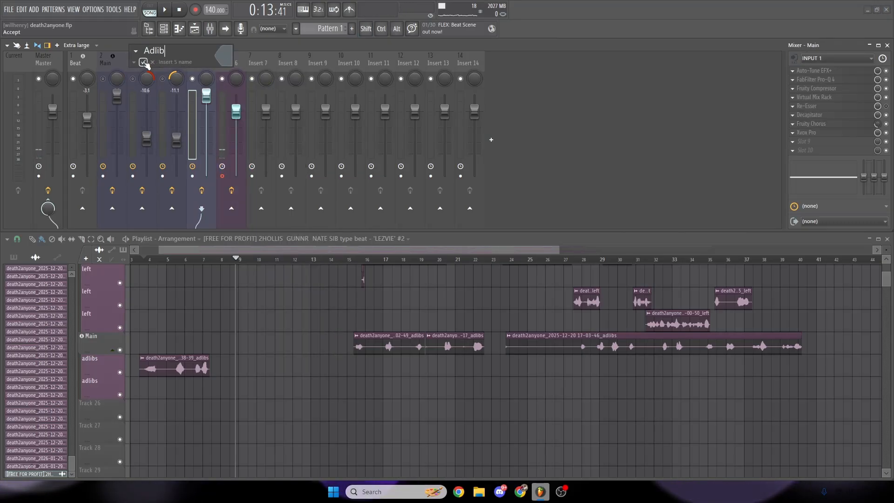
left_click(145, 62)
left_click(229, 57)
left_click(196, 60)
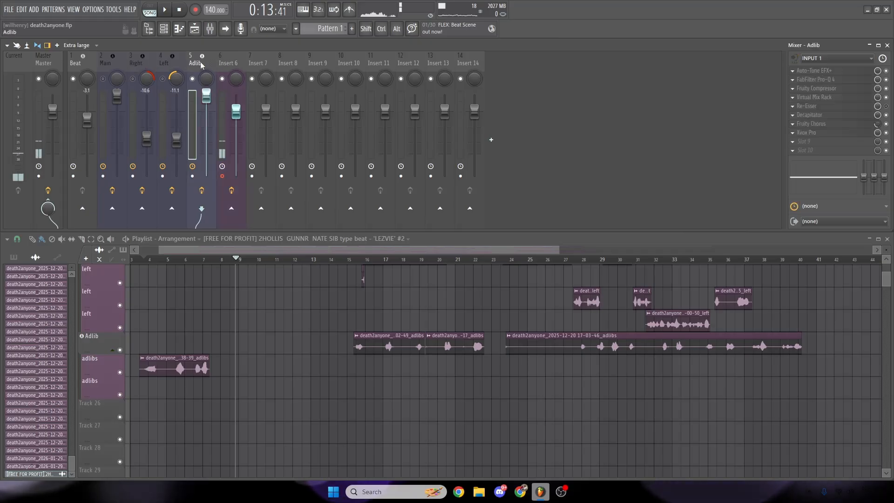
left_click(136, 62)
left_click(162, 61)
left_click(189, 58)
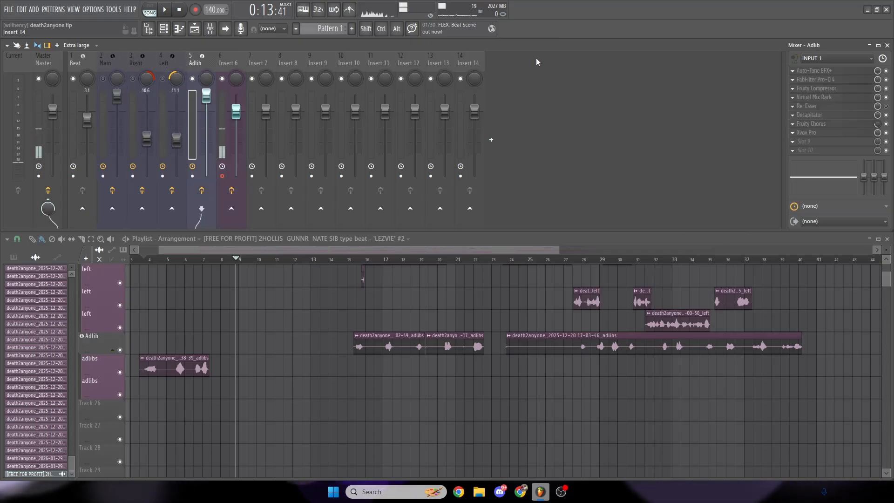
- Play back the first adlib clip with its new effects over the beat, and unmute Main, Right and Left
left_click_drag(254, 250, 169, 256)
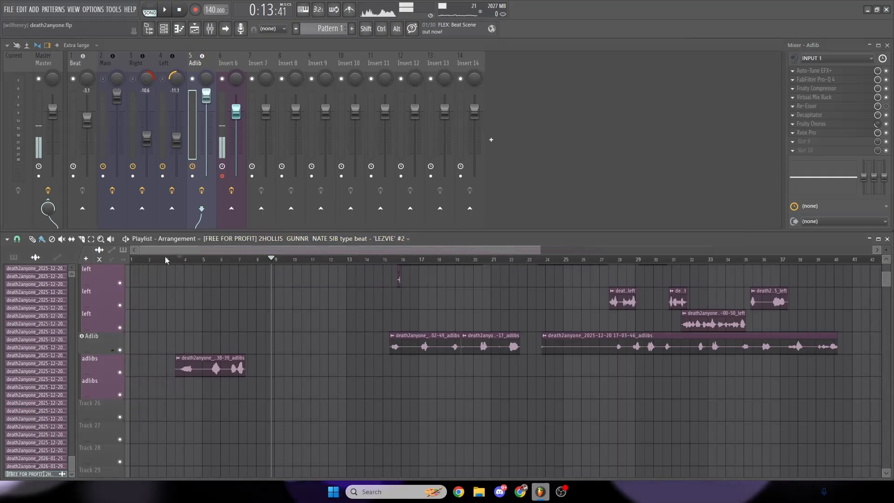
left_click(175, 260)
key("space")
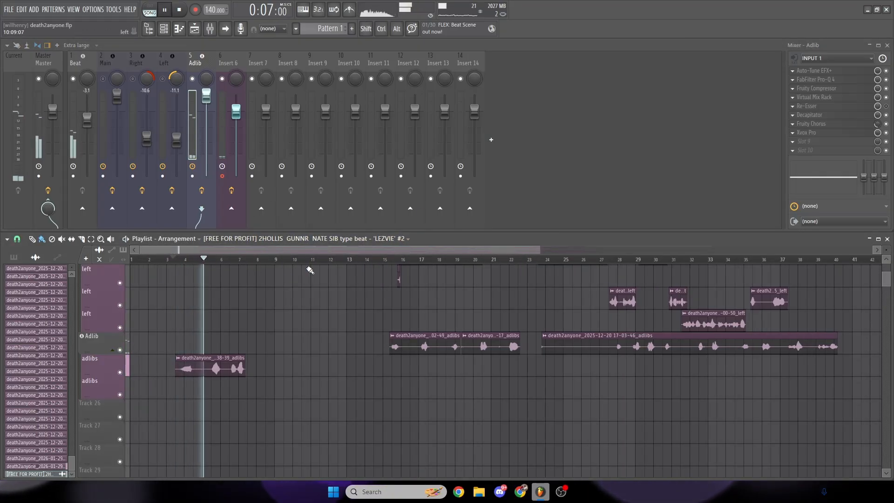
scroll(309, 267, "up", 2)
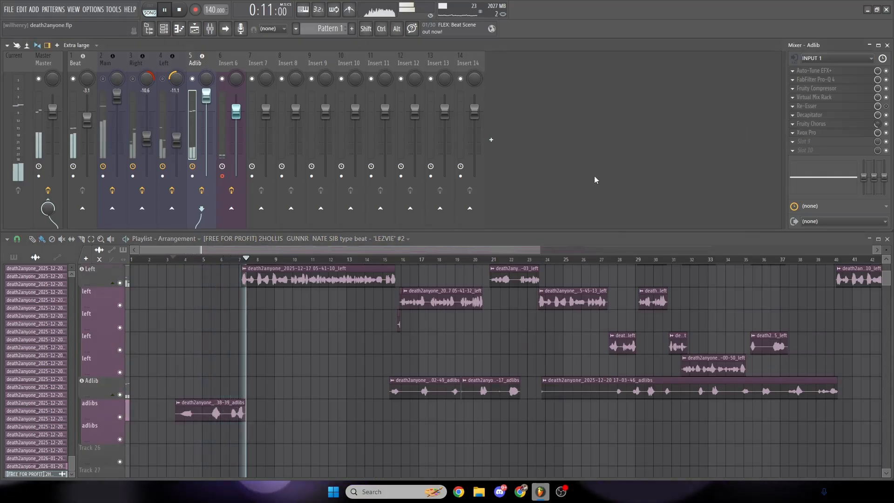
key("space")
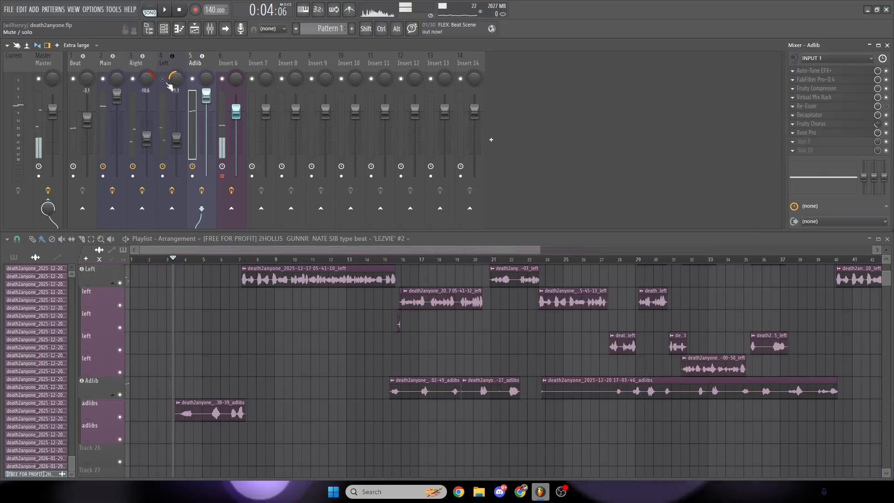
- Check all the vocals together in playback and set the Adlib mixer track's level to -13.3 dB
scroll(319, 308, "up", 1)
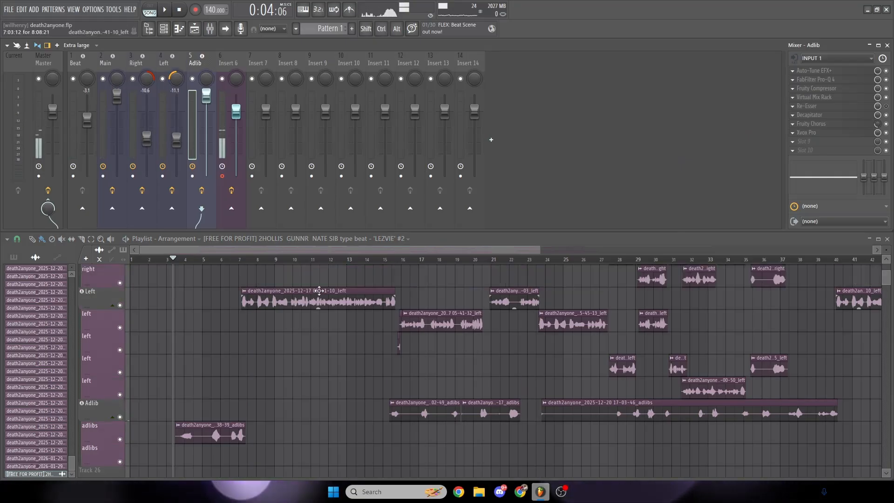
key("space")
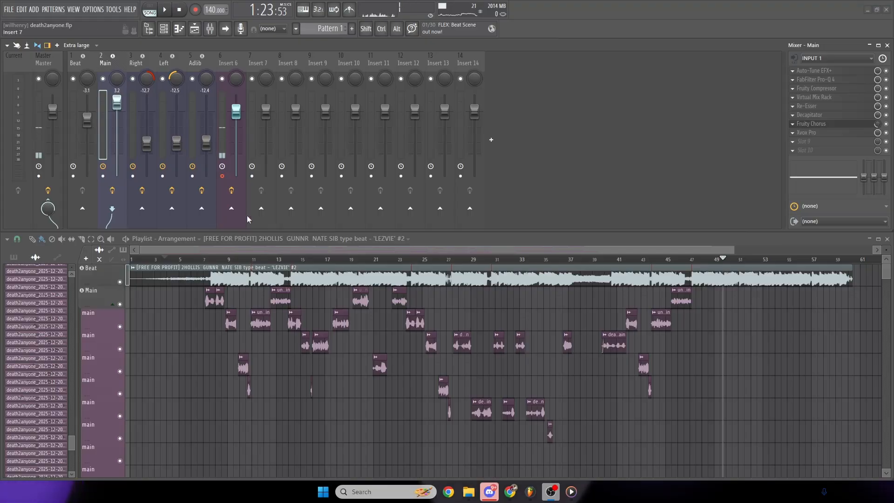
left_click(203, 259)
left_click_drag(733, 250, 608, 251)
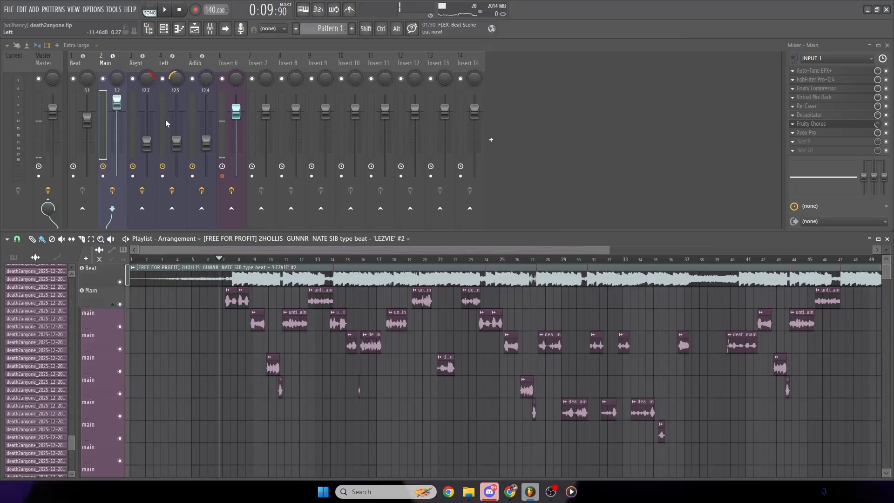
left_click(207, 66)
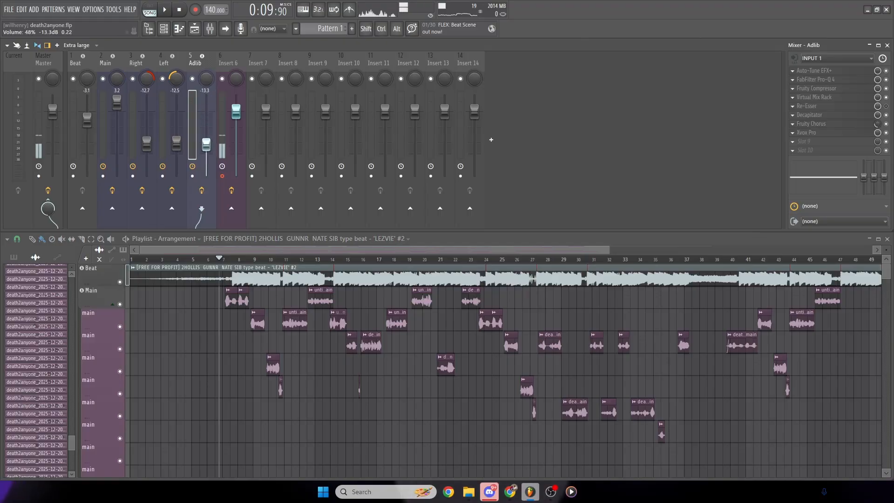
- Play the song from just before the first adlib clip up to the main vocals' entry to judge the adlib level
left_click(174, 261)
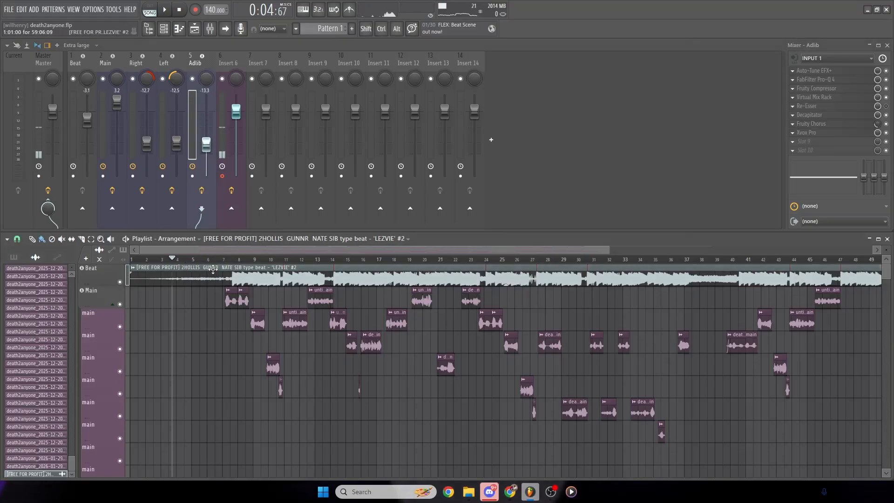
key("space")
scroll(331, 275, "down", 6)
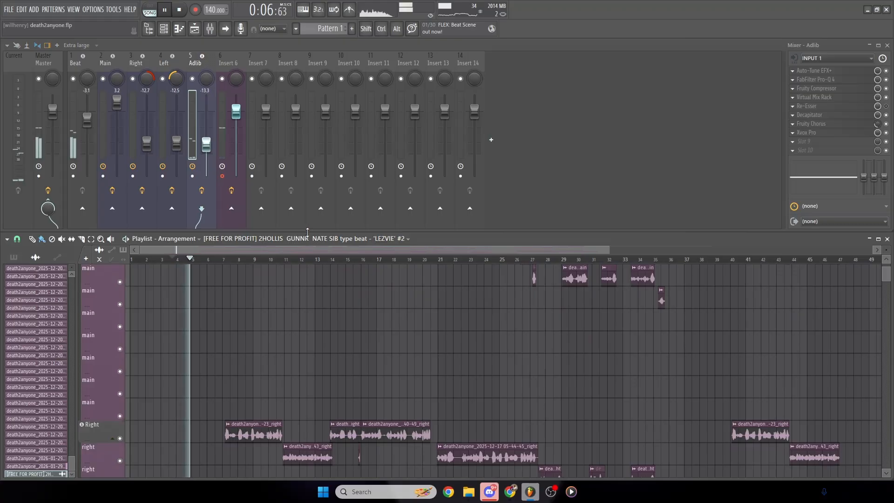
left_click_drag(308, 231, 324, 99)
scroll(219, 303, "down", 12)
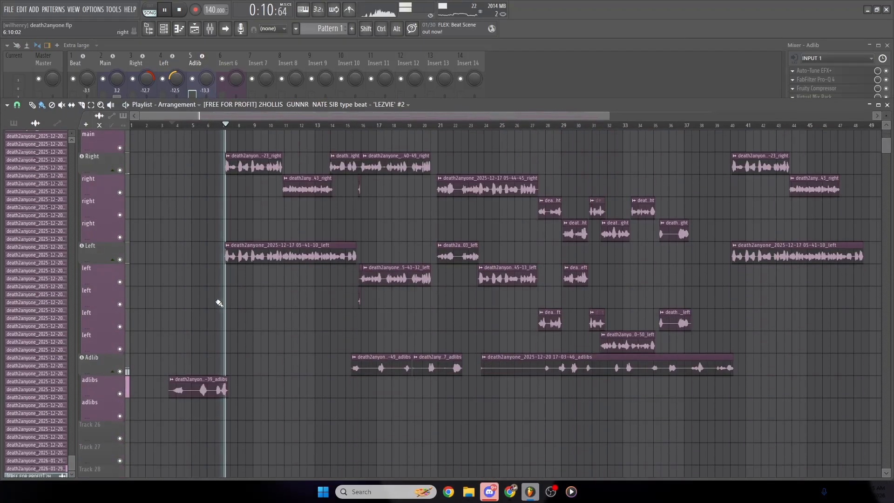
key("space")
left_click_drag(381, 100, 381, 328)
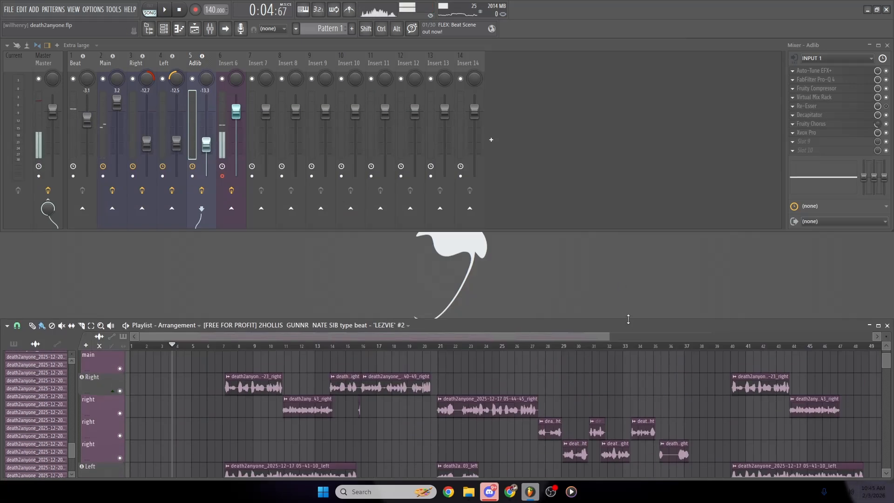
left_click_drag(629, 319, 624, 238)
- Review the Xvox Pro settings on the Adlib track, close the plugin, and bring up Main's effect chain
left_click(828, 134)
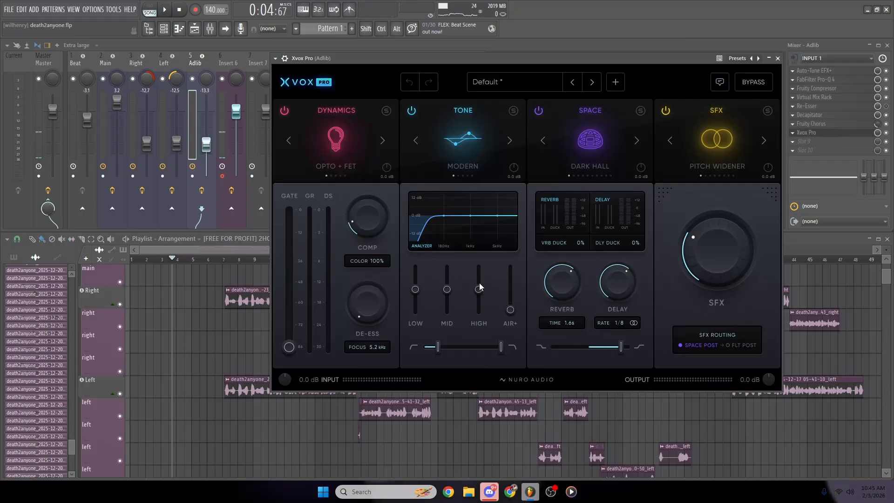
left_click(778, 59)
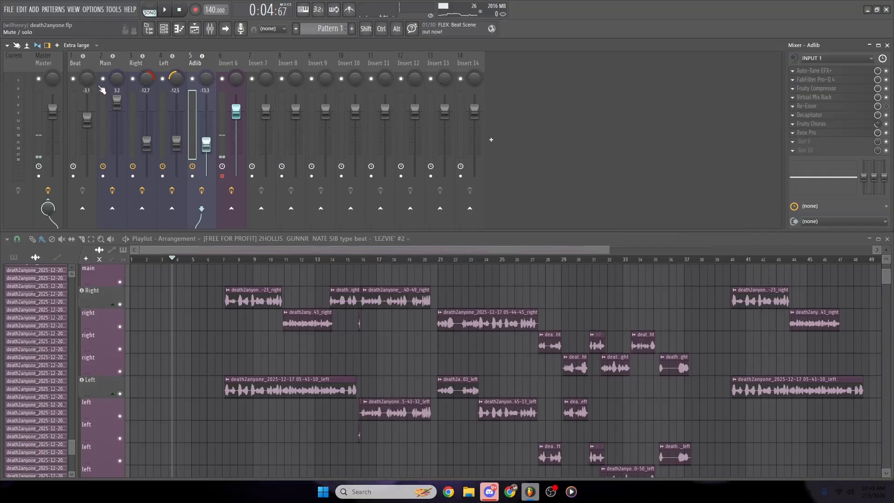
left_click(103, 63)
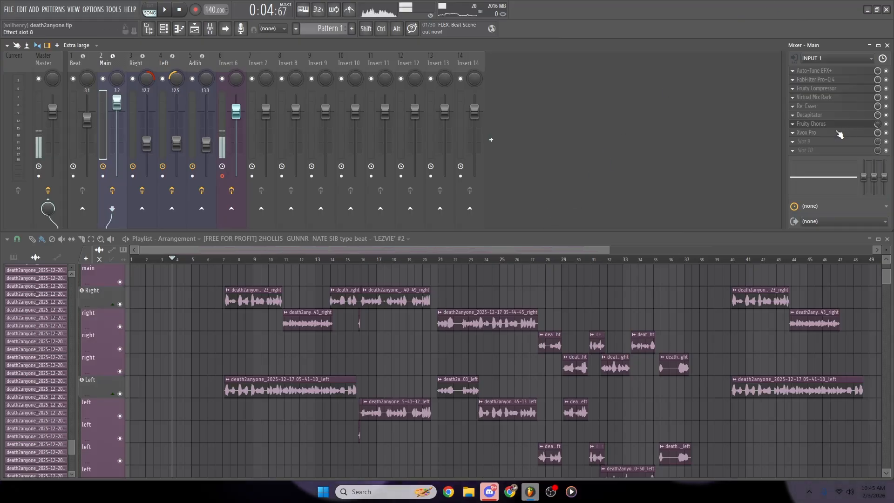
- Review the Decapitator and Virtual Mix Rack settings in Main's effect chain, and close the plugin windows
left_click(810, 115)
left_click(815, 114)
left_click(815, 100)
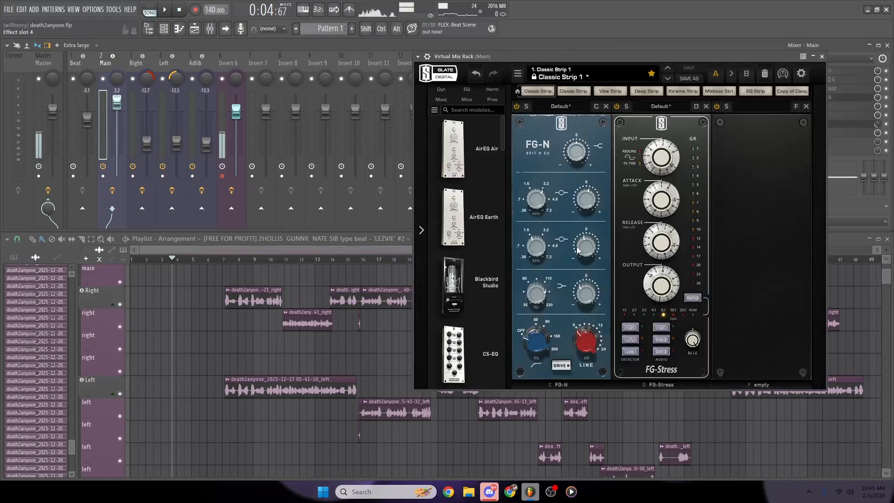
left_click(744, 52)
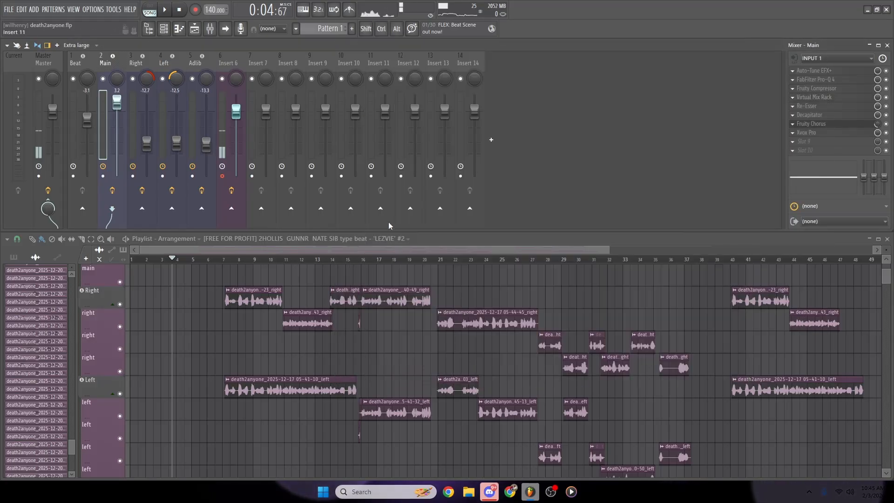
- Enlarge the playlist over the mixer and play the full mix from the beat's intro with the whole arrangement in view
left_click_drag(536, 233, 536, 86)
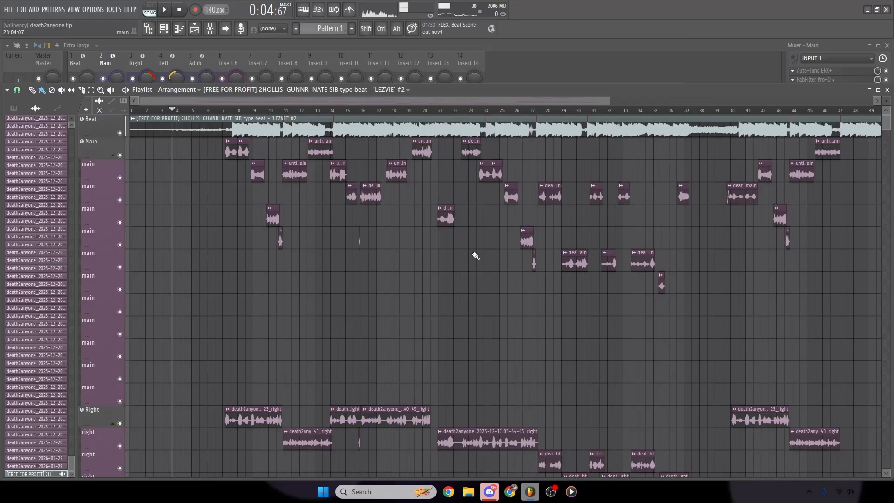
key("space")
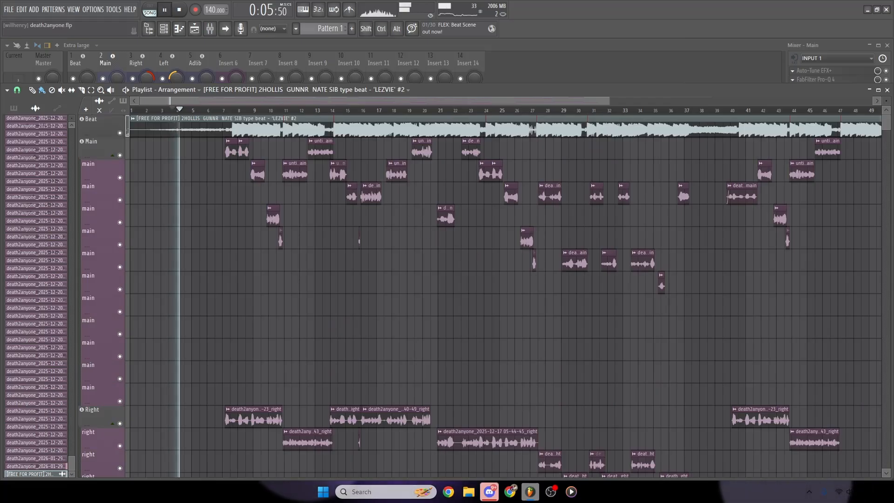
left_click(230, 59)
left_click(222, 176)
left_click(71, 256)
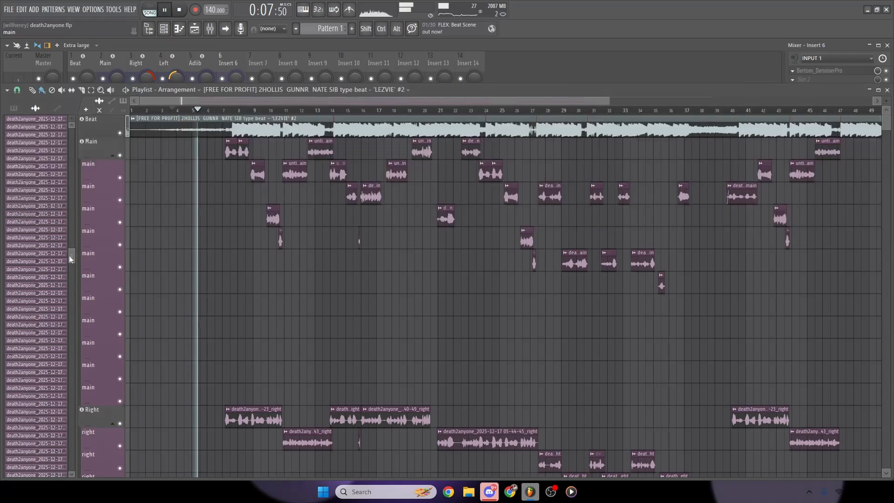
left_click_drag(298, 83, 307, 31)
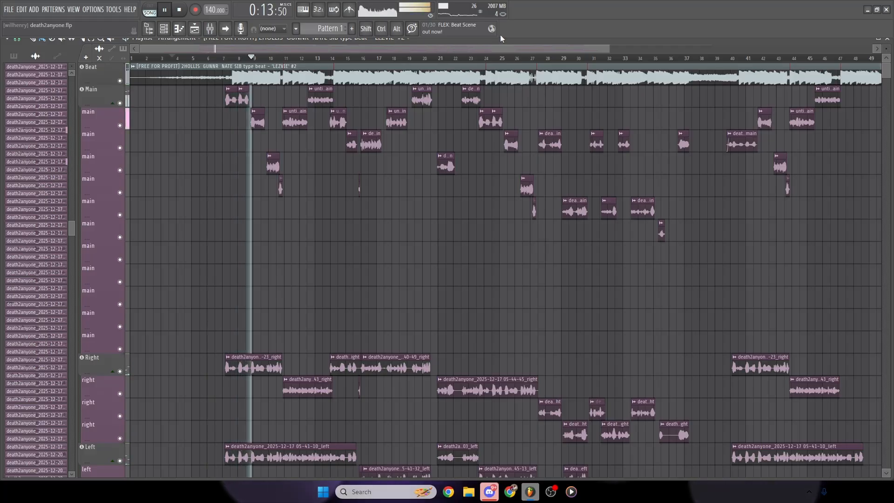
left_click_drag(536, 43, 534, 58)
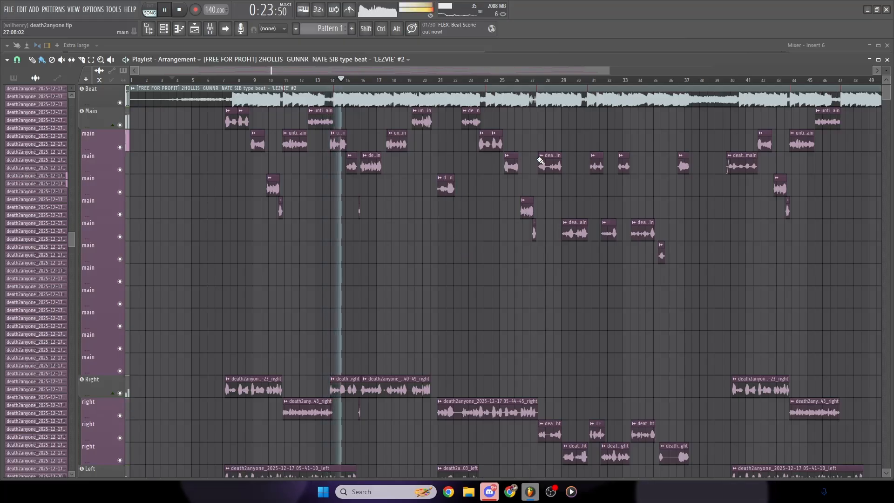
left_click_drag(611, 71, 851, 74)
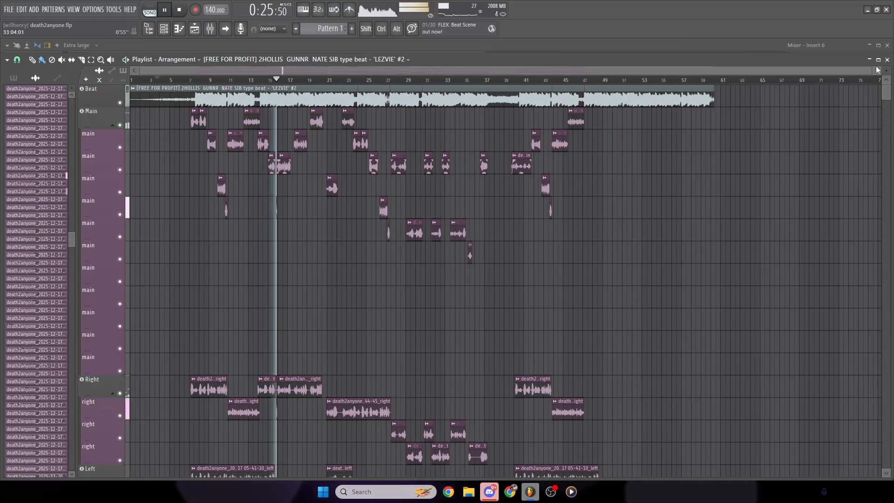
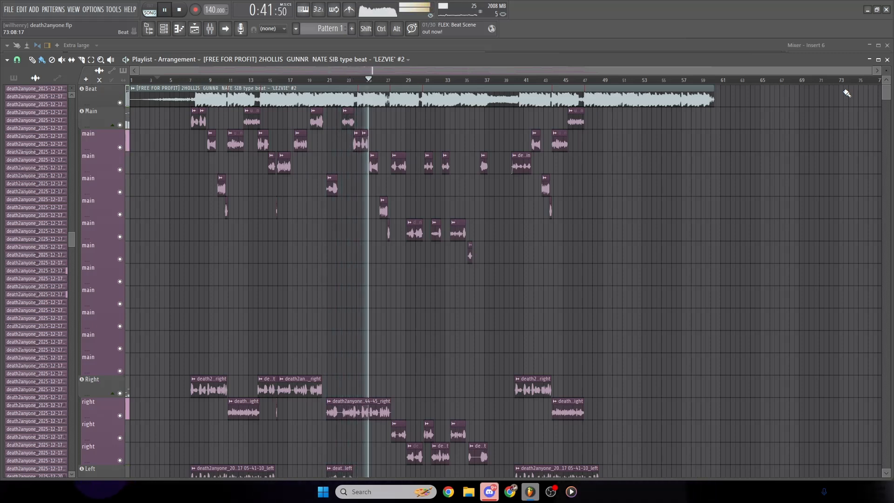
- Pause the song, bring the mixer back into view above the playlist, and arm Insert 6 for recording
left_click(164, 10)
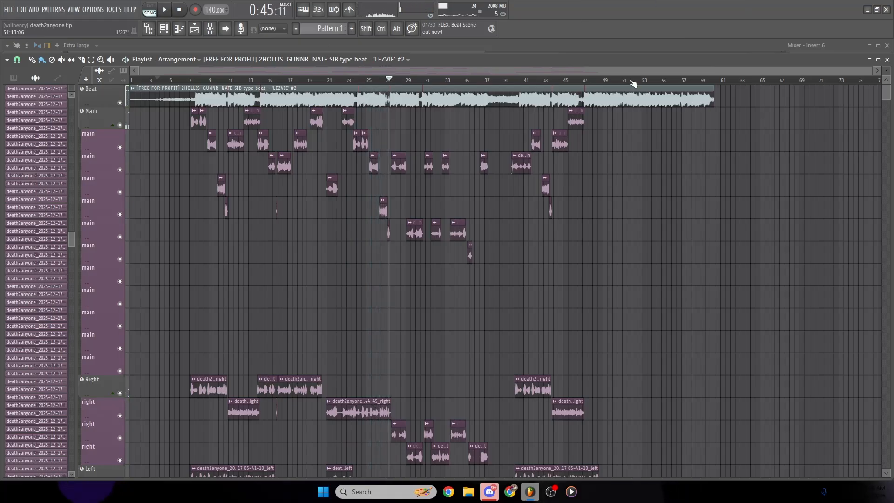
key("F9")
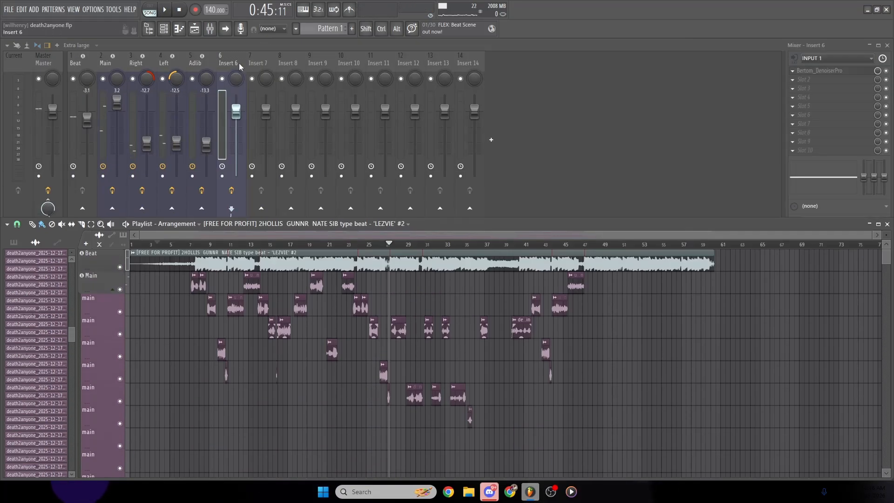
left_click(113, 234)
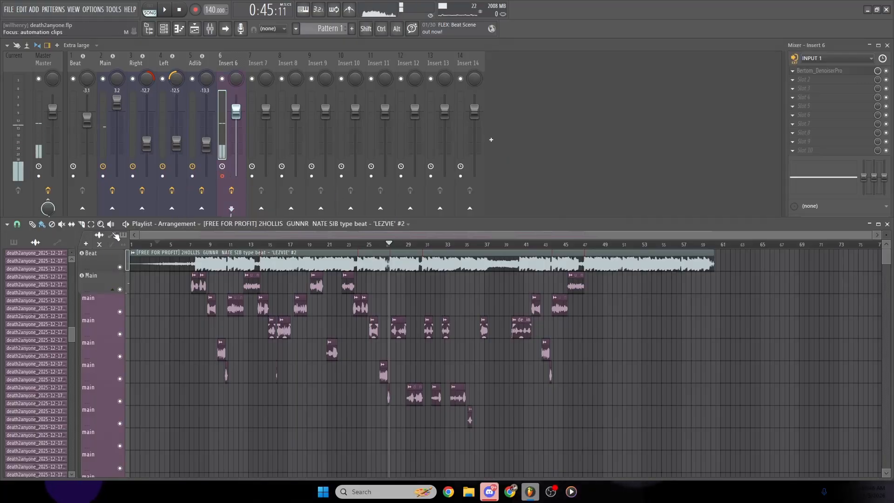
left_click_drag(186, 218, 390, 108)
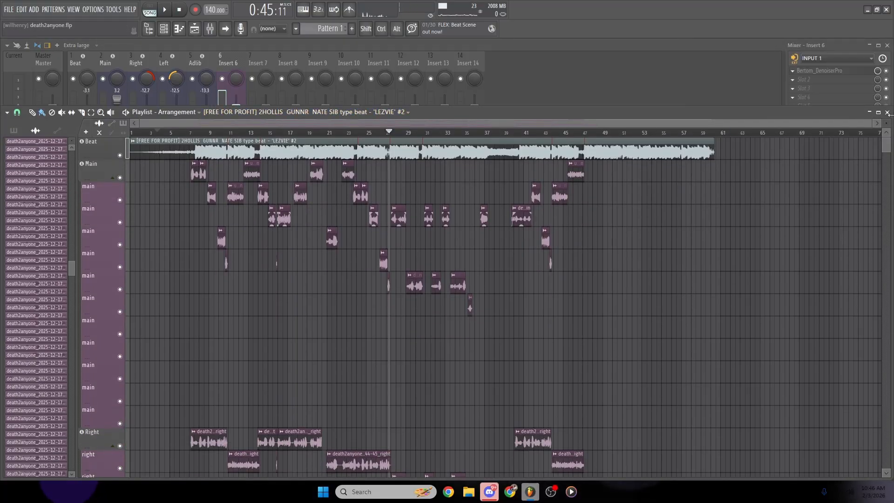
left_click_drag(528, 106, 529, 231)
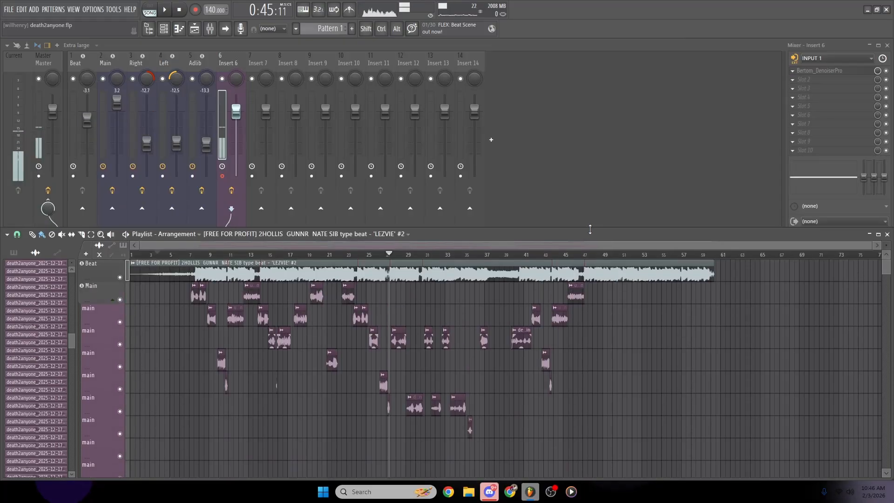
- Bypass the effect slots on the Main, Right, Left and Adlib mixer tracks
left_click(111, 192)
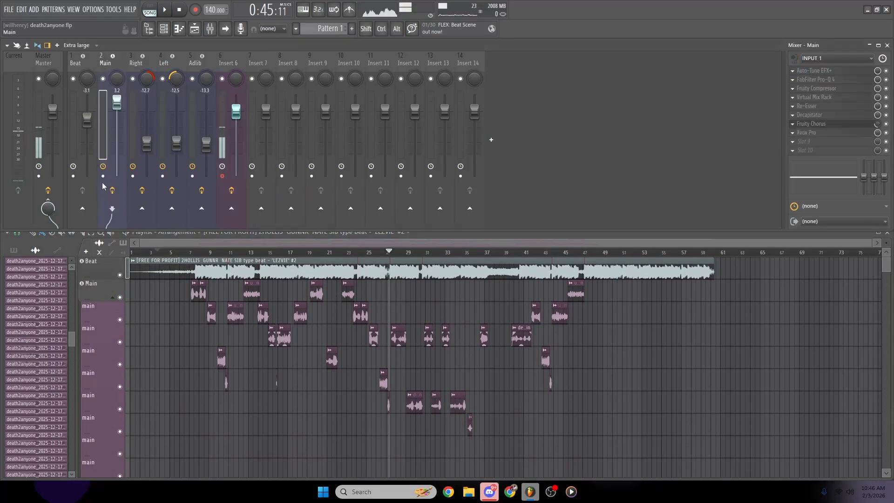
left_click(142, 191)
left_click(172, 190)
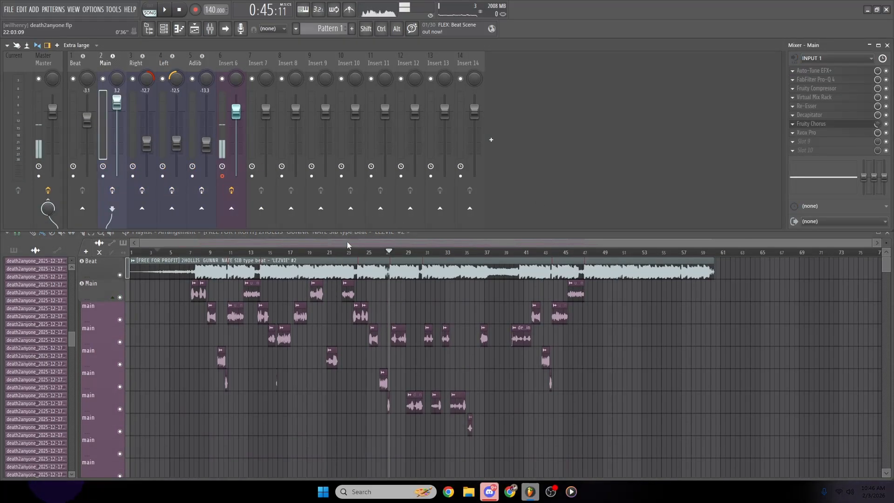
- Play the song from bar 7, where the main vocals enter, to hear the mix with the vocal effects bypassed, and stop playback
left_click(443, 234)
key("space")
left_click(191, 253)
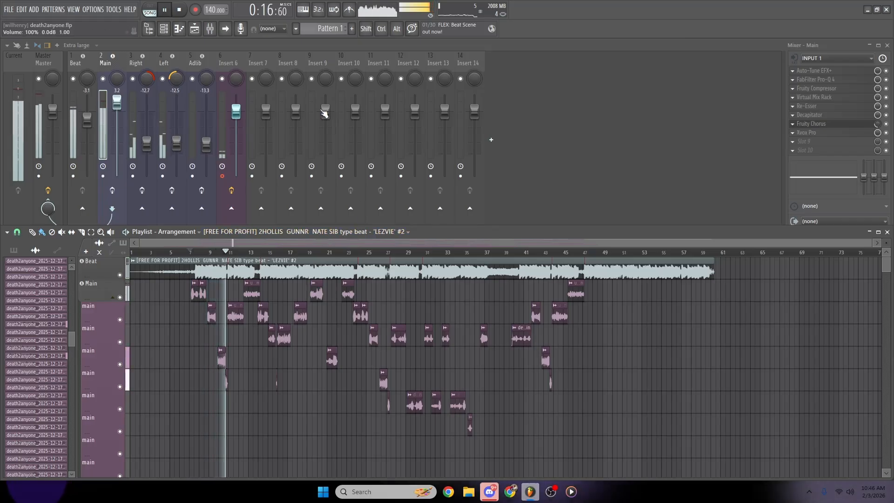
key("space")
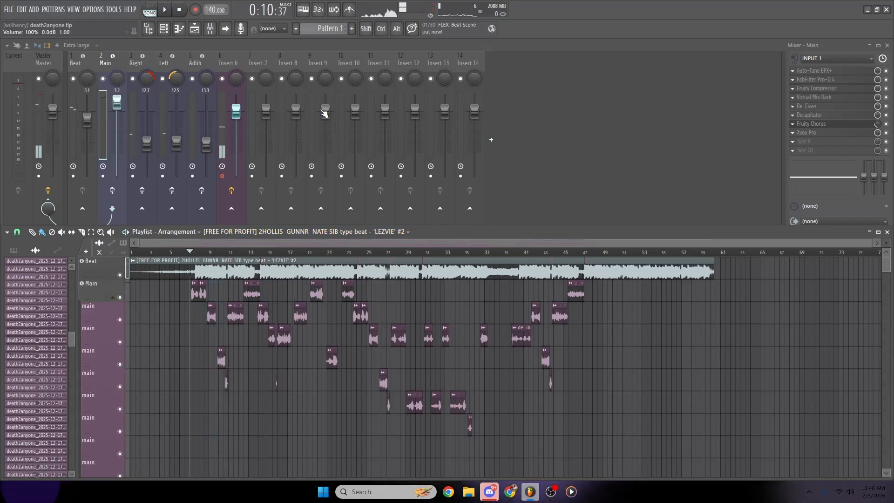
- Switch to Chrome, open the artist's own SoundCloud profile, play the released death2anyone track, and enlarge the browser window during playback
mouse_move(509, 489)
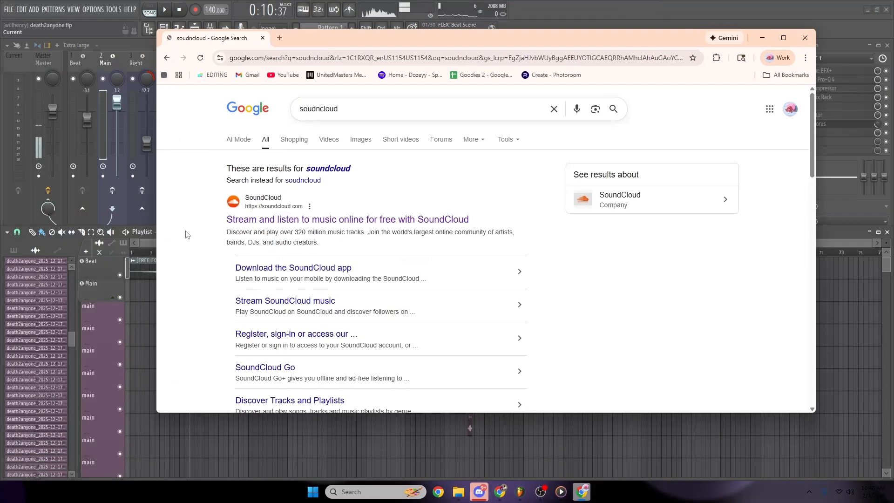
left_click(284, 167)
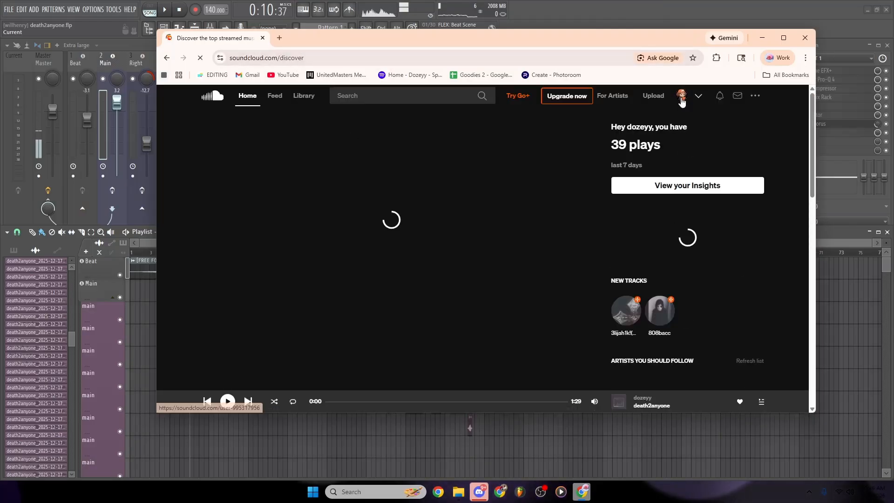
left_click(682, 95)
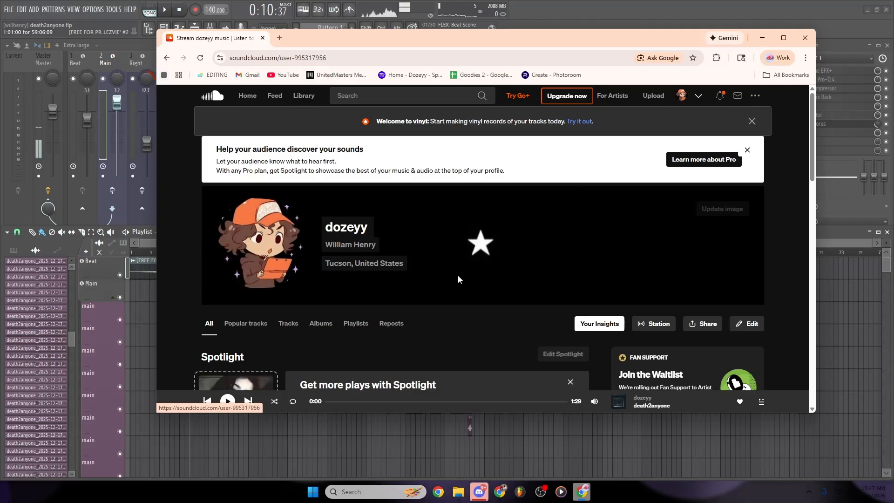
scroll(458, 275, "down", 10)
left_click(296, 287)
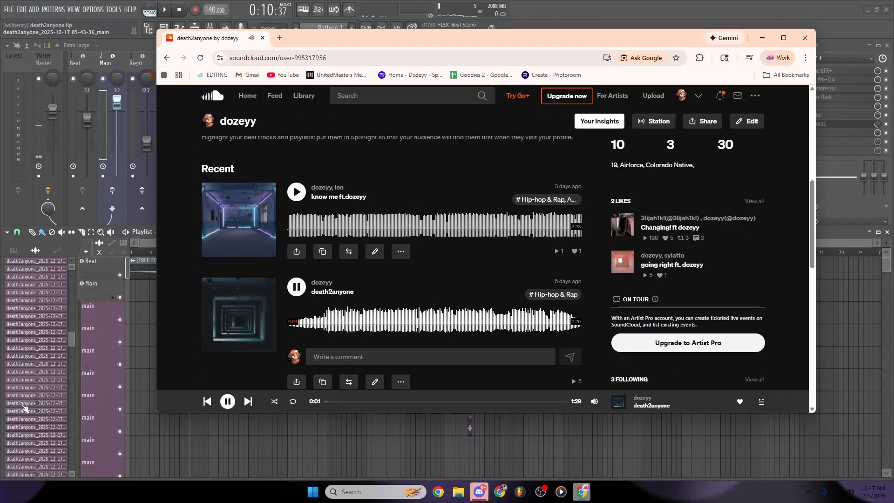
key("alt+Tab")
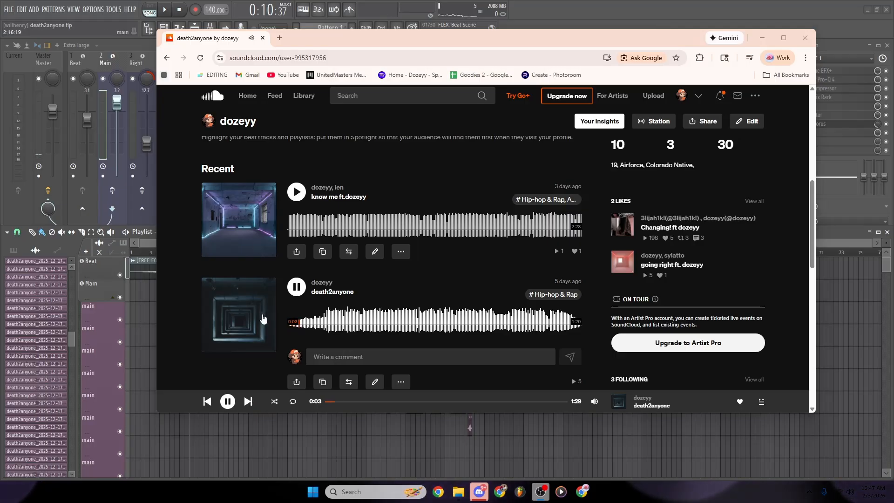
left_click_drag(612, 415, 609, 460)
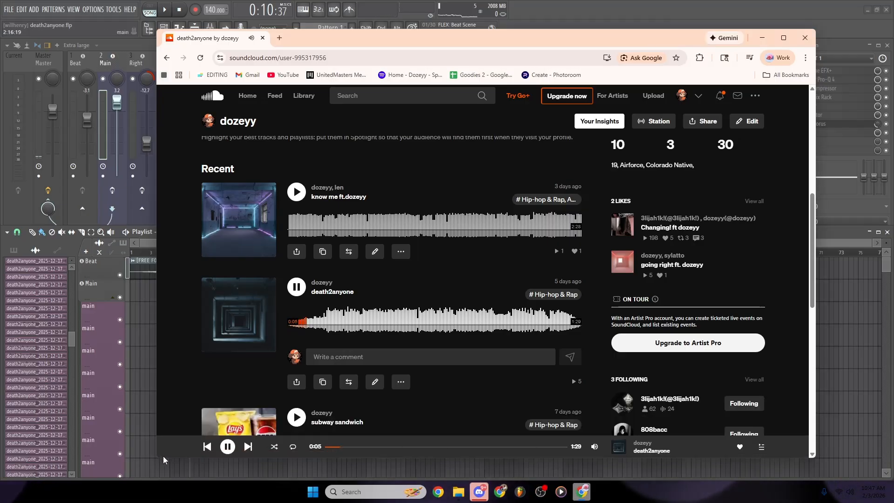
left_click_drag(163, 460, 103, 472)
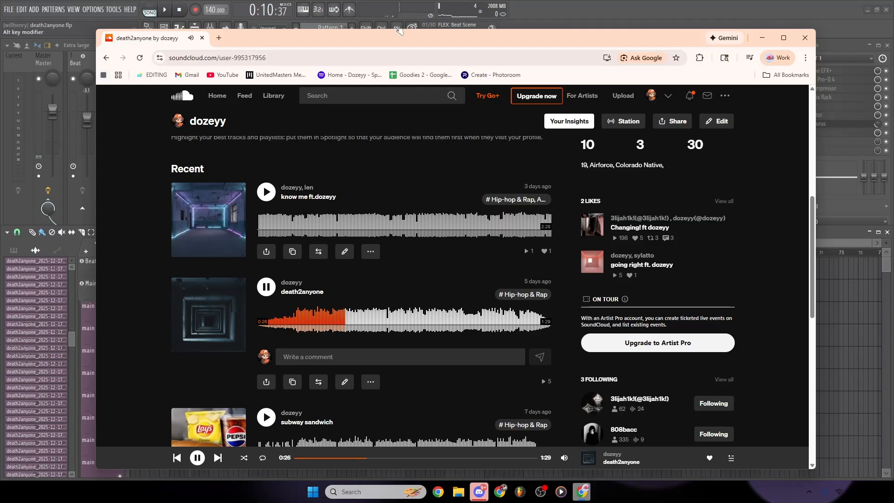
- Switch back to FL Studio and disarm recording on mixer track Insert 6
left_click(398, 28)
left_click(223, 167)
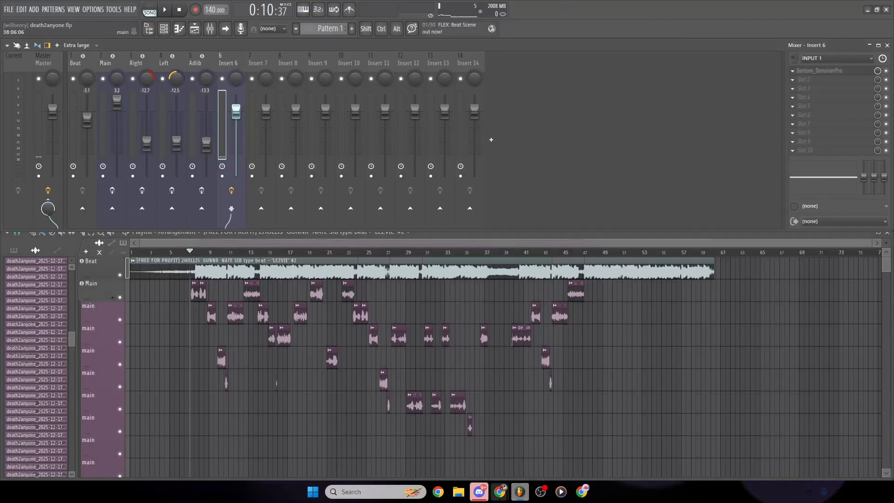
- Return to the SoundCloud page in Chrome, pause death2anyone after listening further, and close the browser window
mouse_move(520, 499)
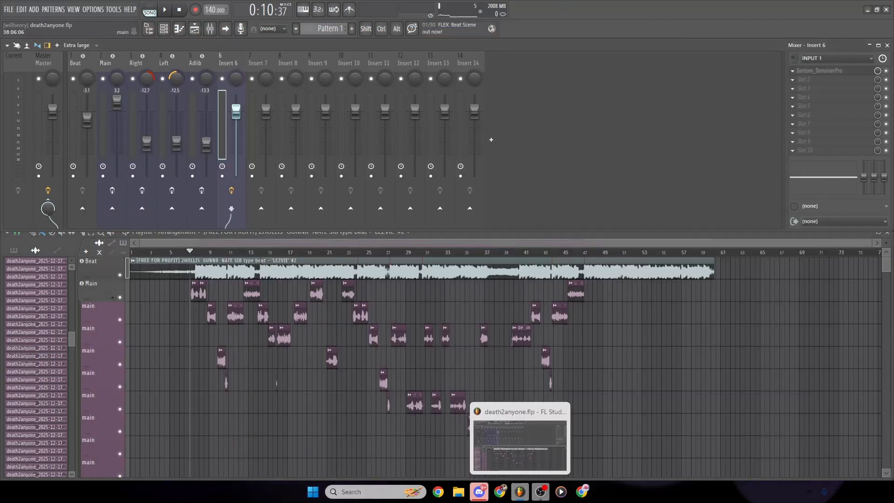
left_click(582, 491)
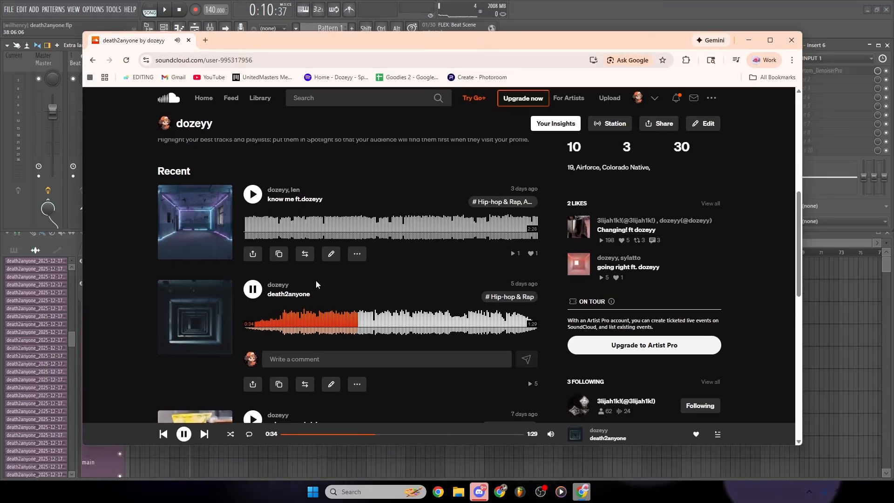
left_click(252, 290)
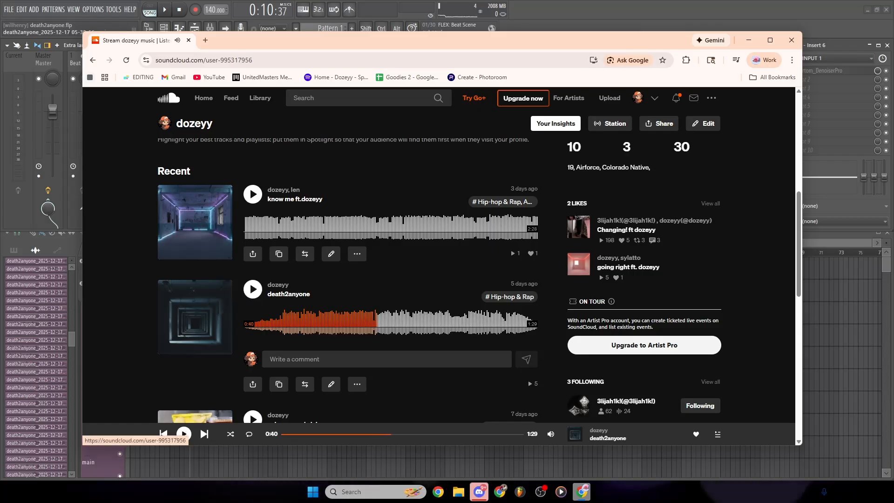
left_click(791, 41)
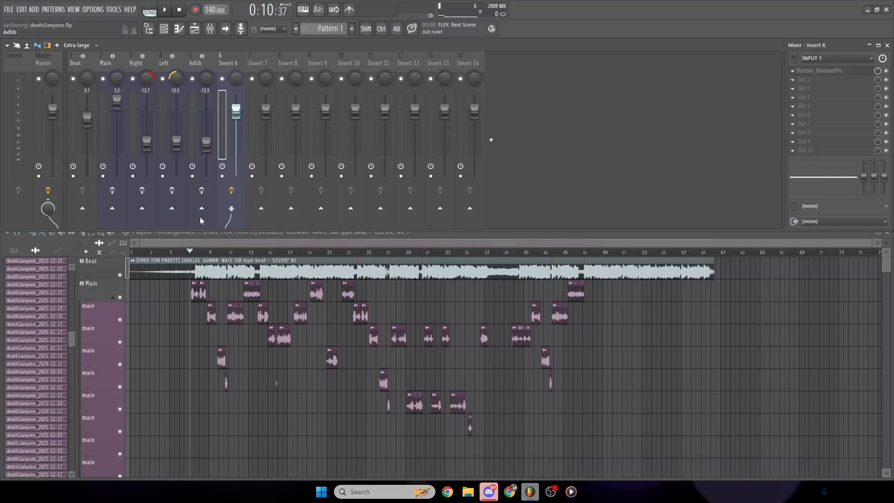